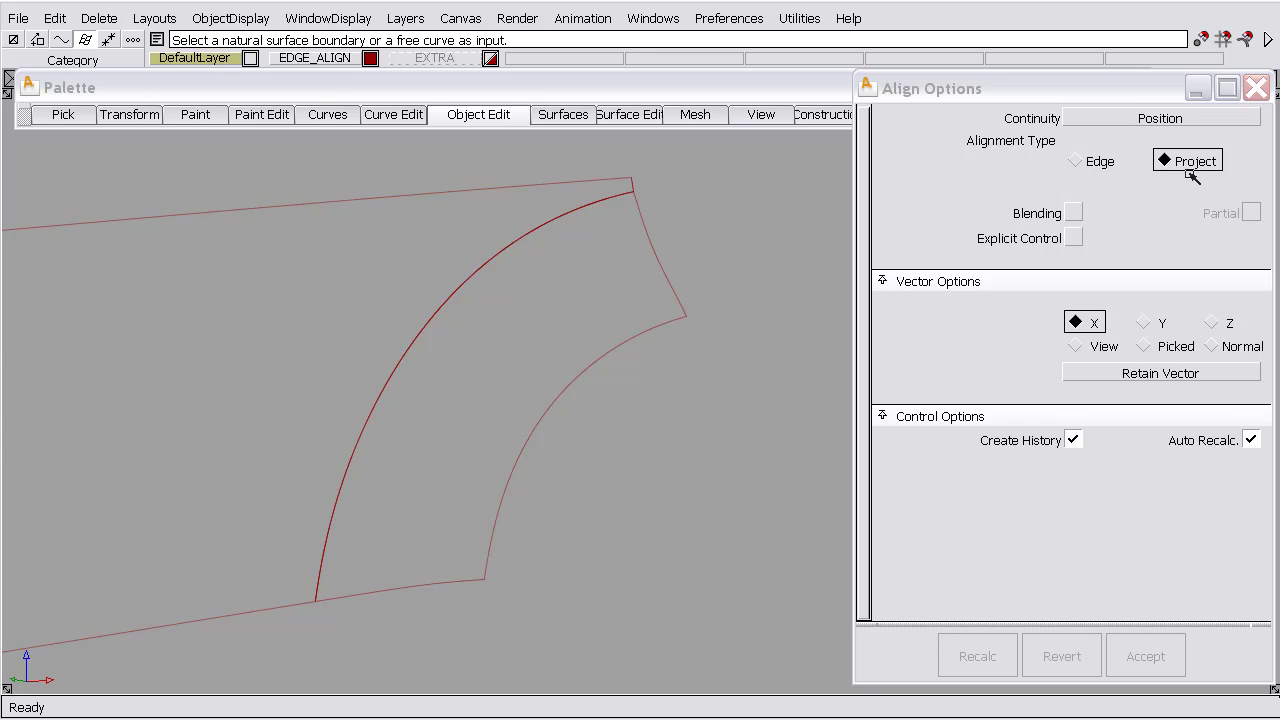
Align the curved surface's outer boundary to the trimmed edge of the large surface using Position continuity and the Edge alignment type.
{"action": "left_click", "coordinate": [1092, 161]}
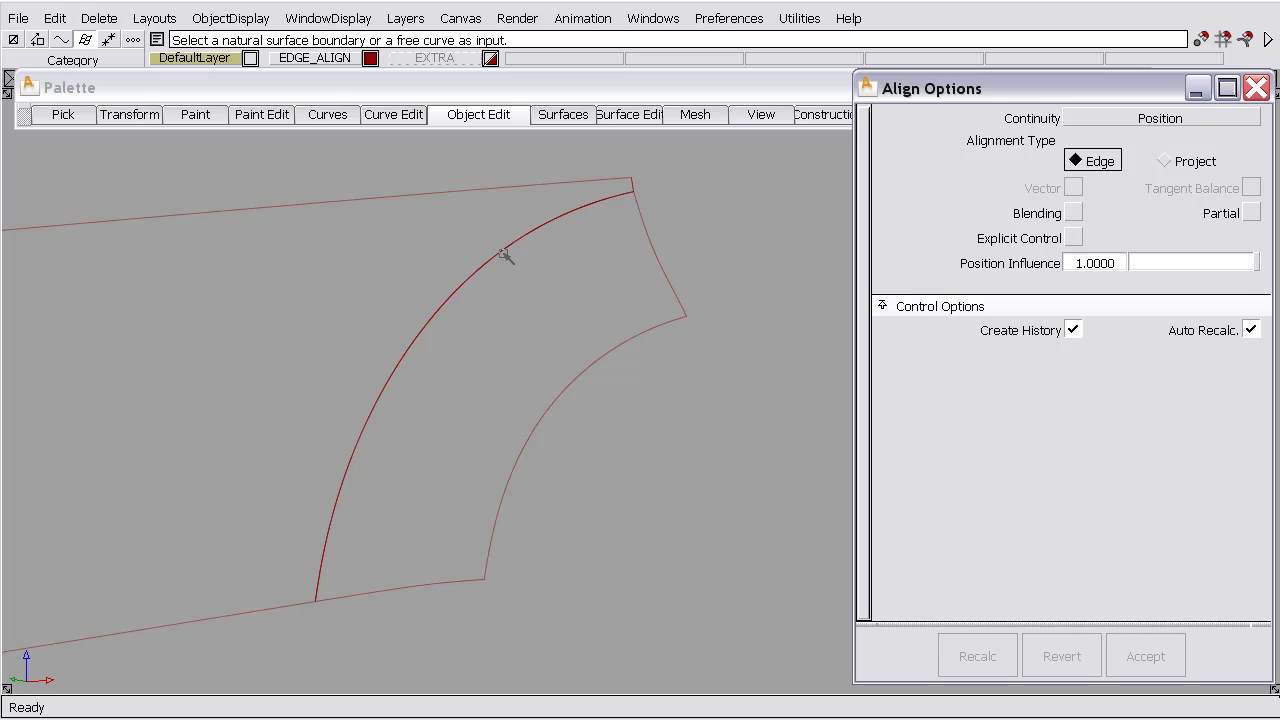
{"action": "left_click", "coordinate": [501, 253]}
{"action": "left_click", "coordinate": [503, 256]}
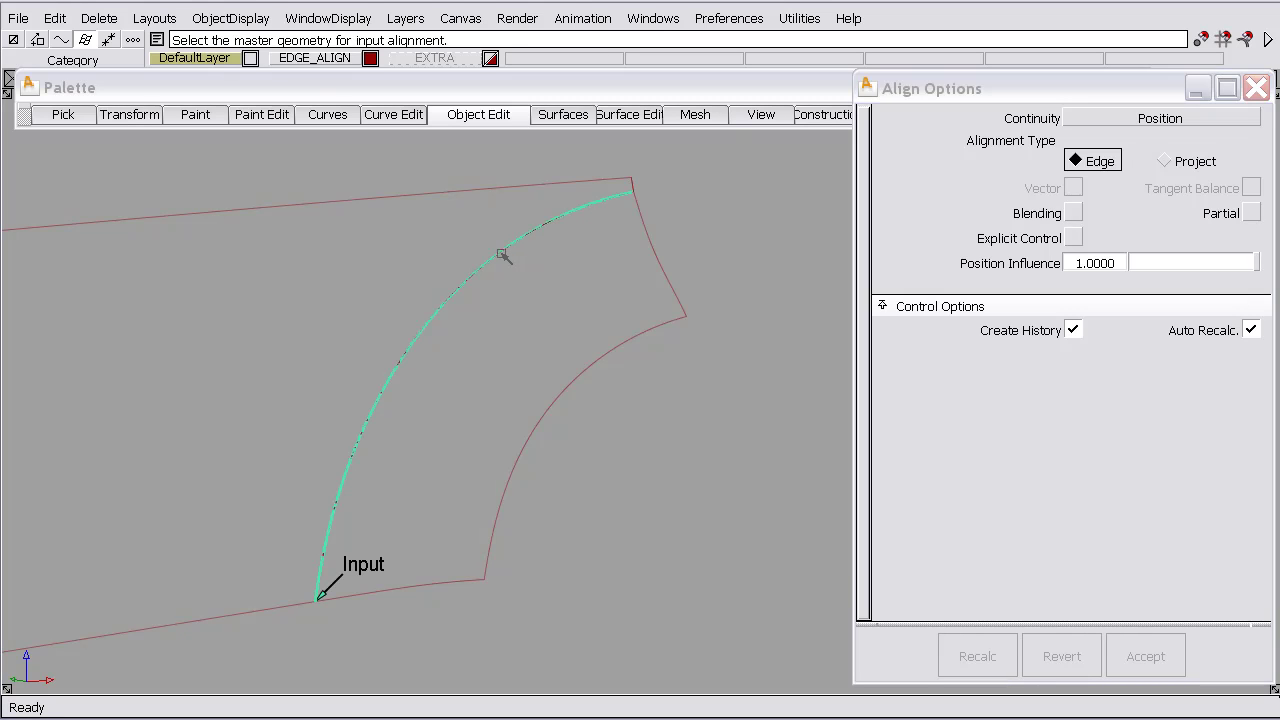
{"action": "left_click", "coordinate": [503, 256]}
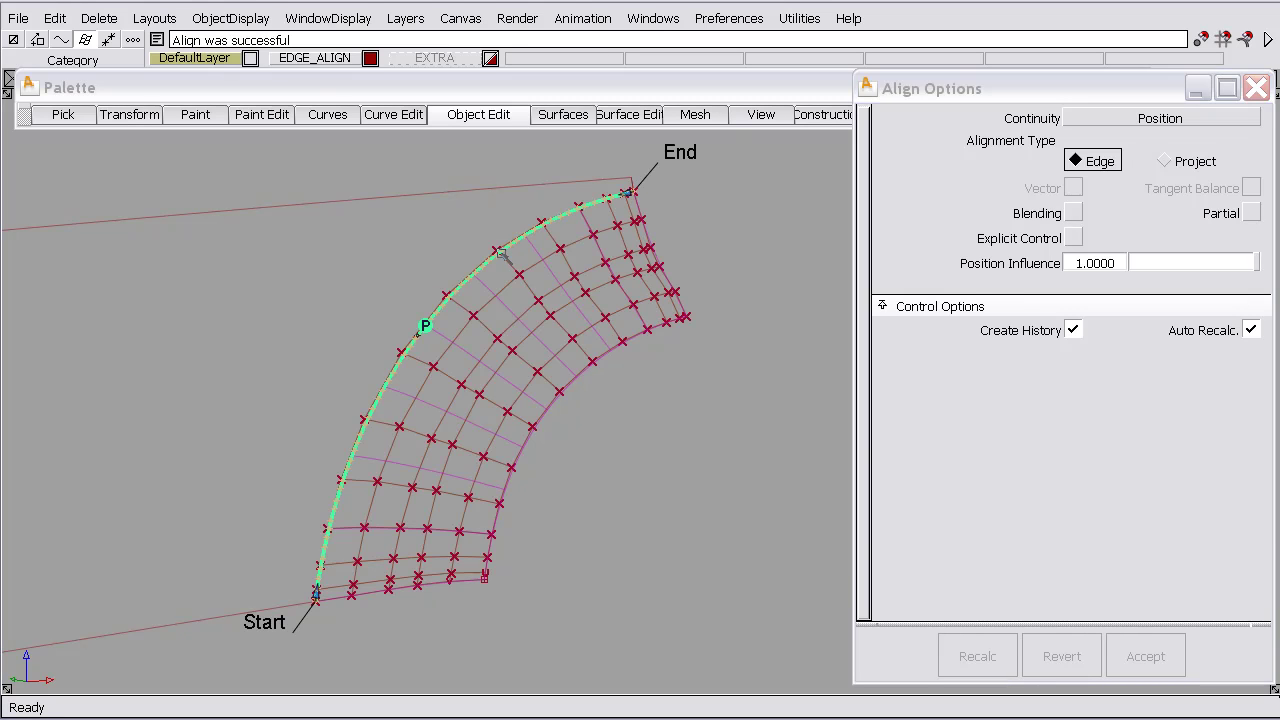
Try the edge alignment with Explicit Control enabled and Position Influence at 0, and revert the alignment.
{"action": "left_click", "coordinate": [1224, 264]}
{"action": "left_click_drag", "start_coordinate": [1224, 264], "coordinate": [1086, 264]}
{"action": "left_click", "coordinate": [1073, 238]}
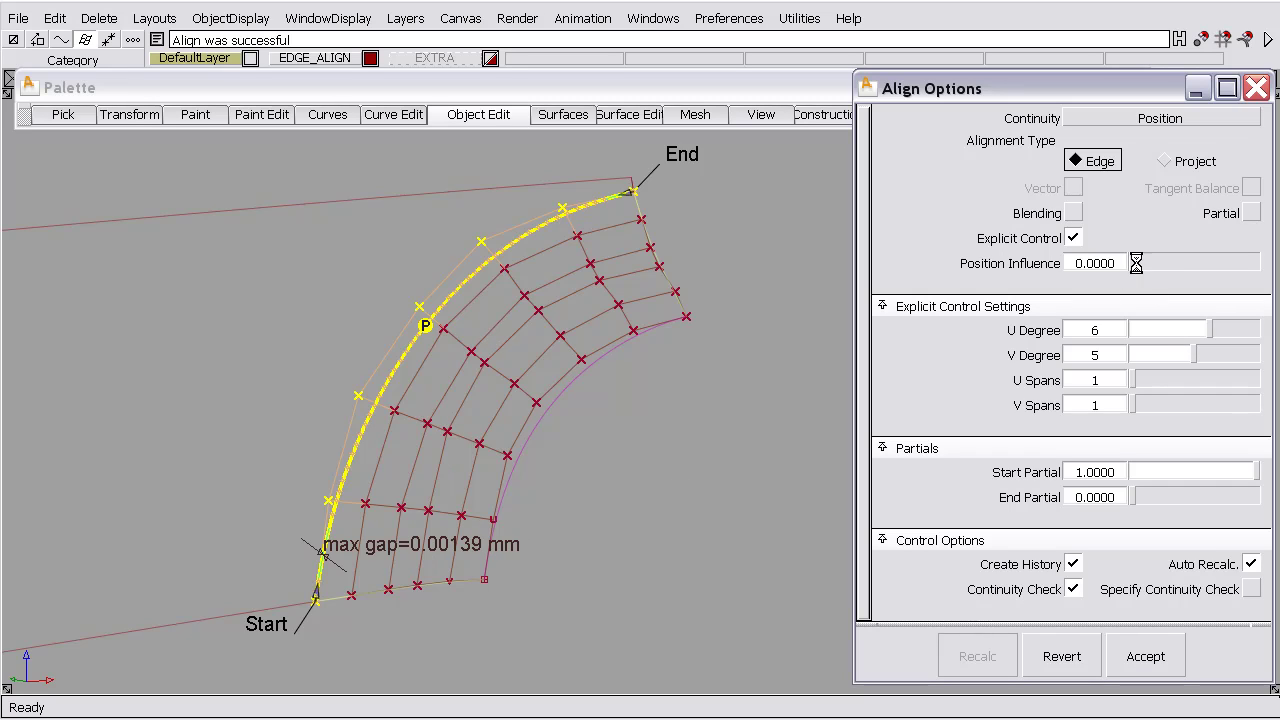
{"action": "left_click_drag", "start_coordinate": [1133, 263], "coordinate": [1094, 263]}
{"action": "left_click", "coordinate": [1062, 657]}
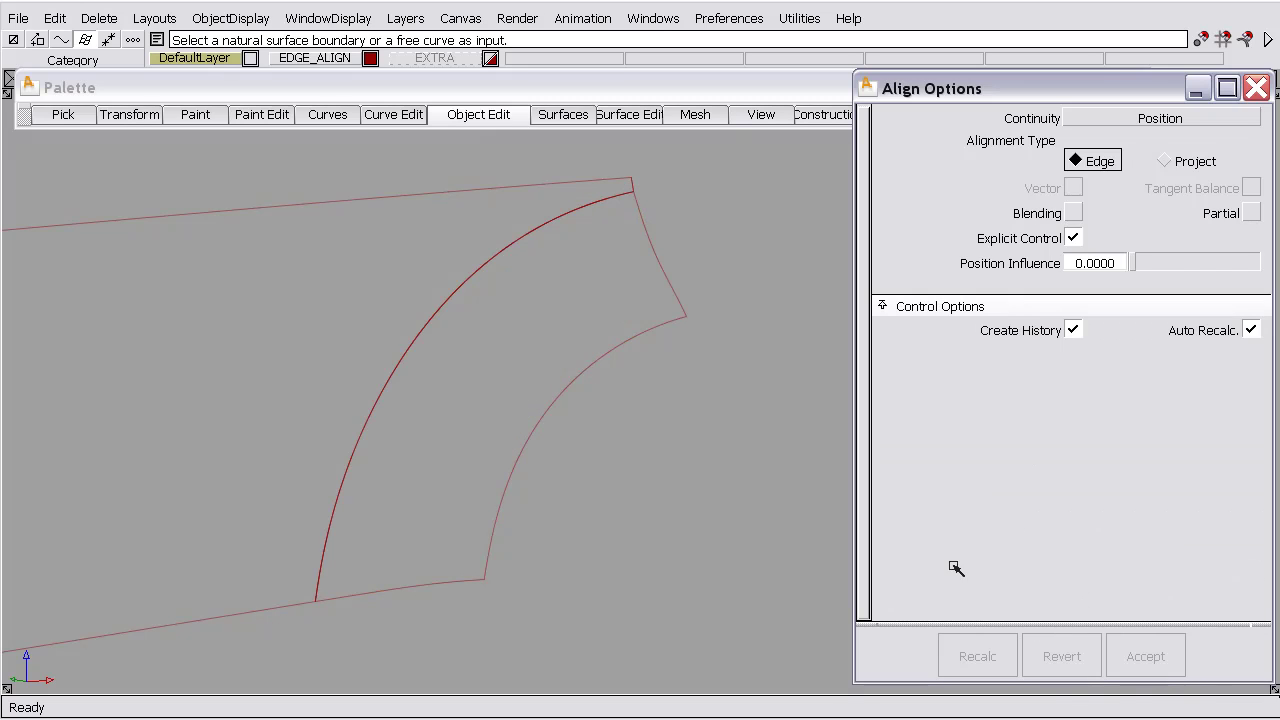
Untrim the large surface that adjoins the curved surface's outer boundary.
{"action": "left_click_drag", "start_coordinate": [592, 217], "coordinate": [463, 183], "text": "ctrl+shift"}
{"action": "left_click", "coordinate": [520, 211]}
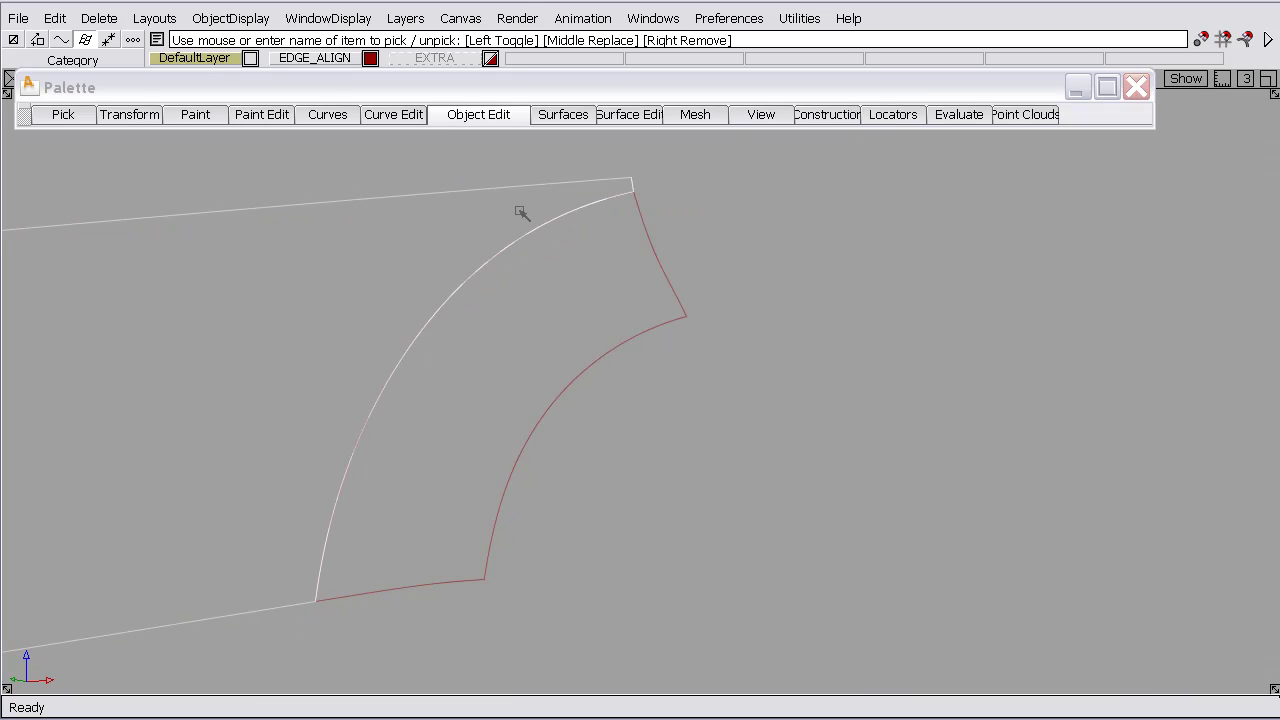
{"action": "left_click", "coordinate": [628, 116]}
{"action": "mouse_move", "coordinate": [651, 166]}
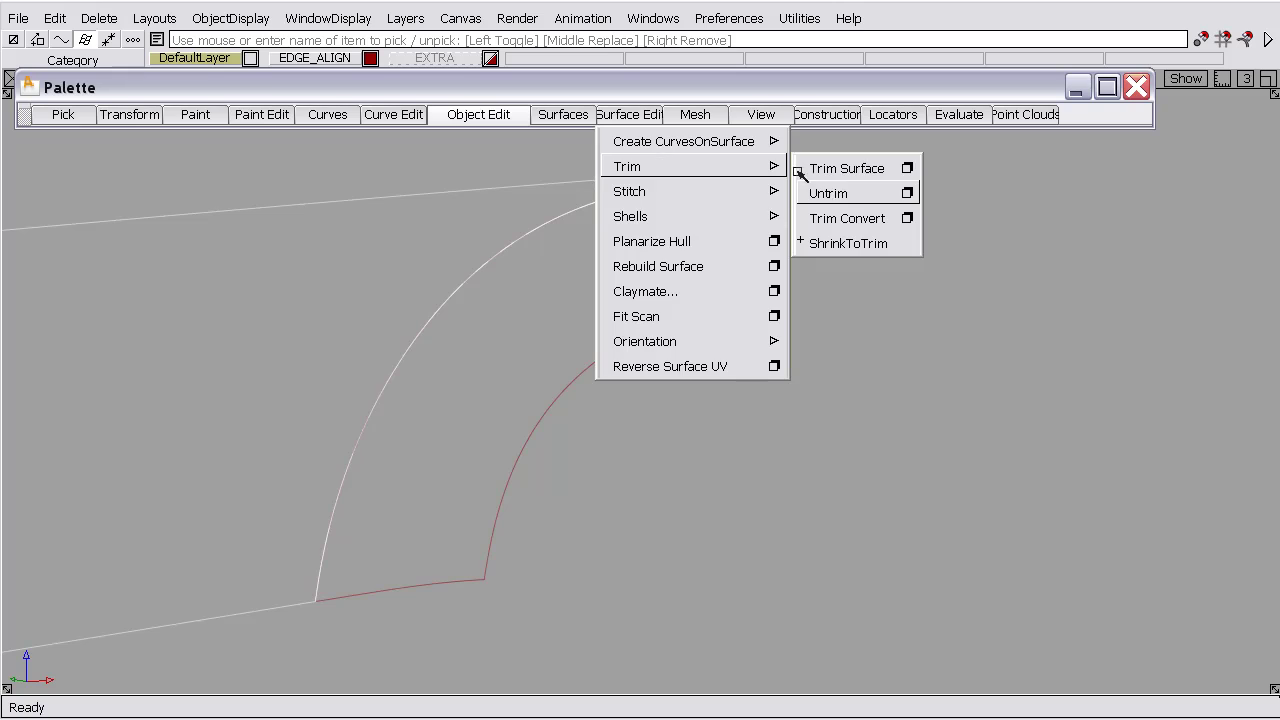
{"action": "left_click", "coordinate": [825, 192]}
{"action": "left_click", "coordinate": [600, 234]}
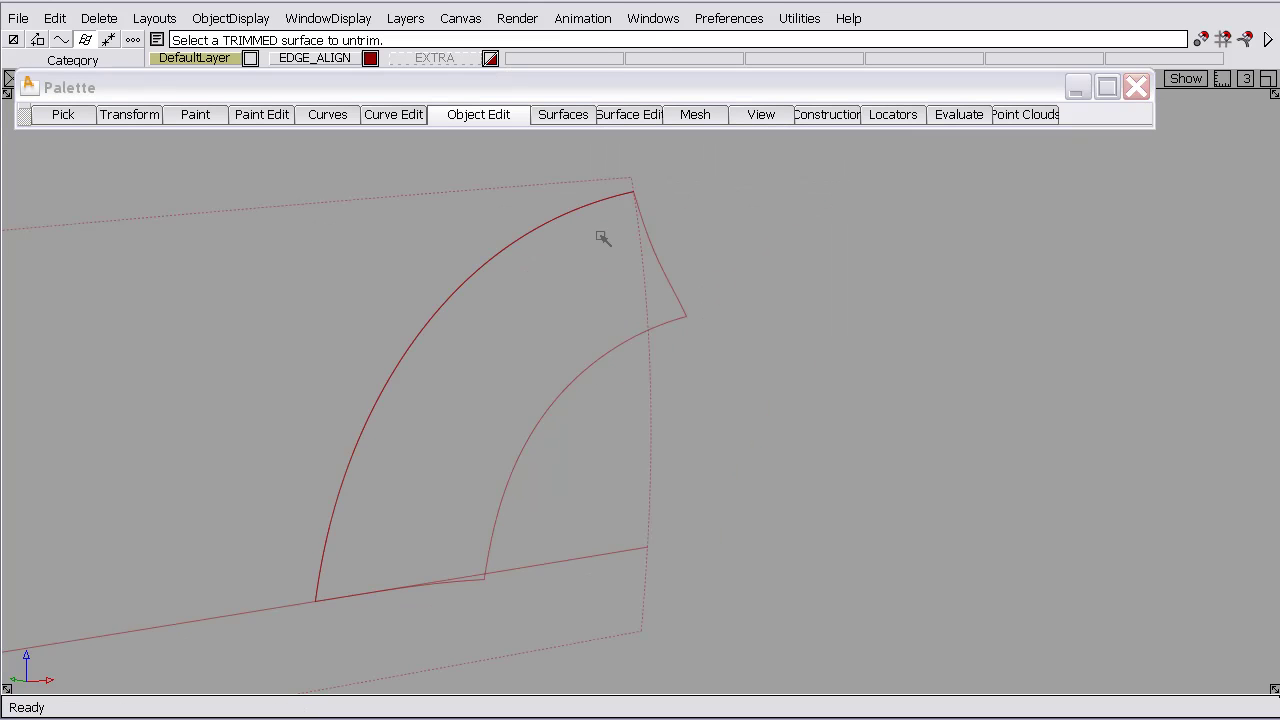
Align the curved surface's outer boundary to the curve-on-surface of the untrimmed surface using the Edge alignment type.
{"action": "left_click", "coordinate": [498, 116]}
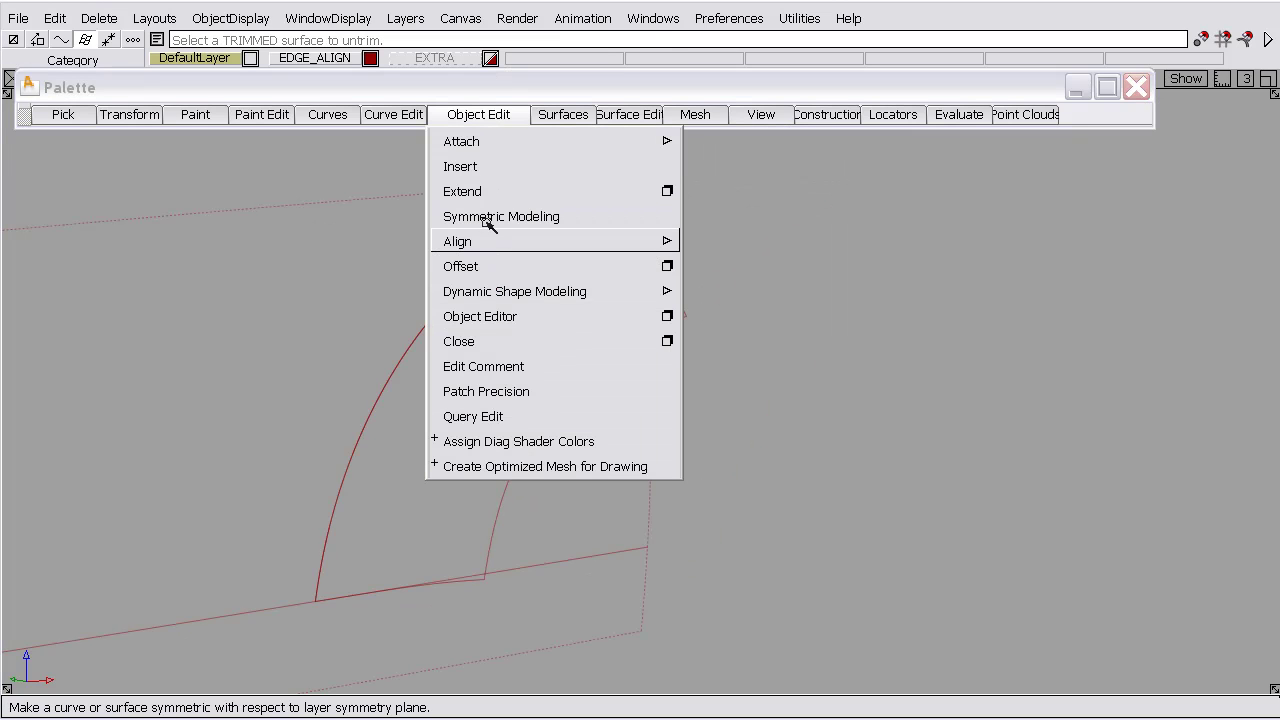
{"action": "mouse_move", "coordinate": [660, 240]}
{"action": "left_click", "coordinate": [775, 250]}
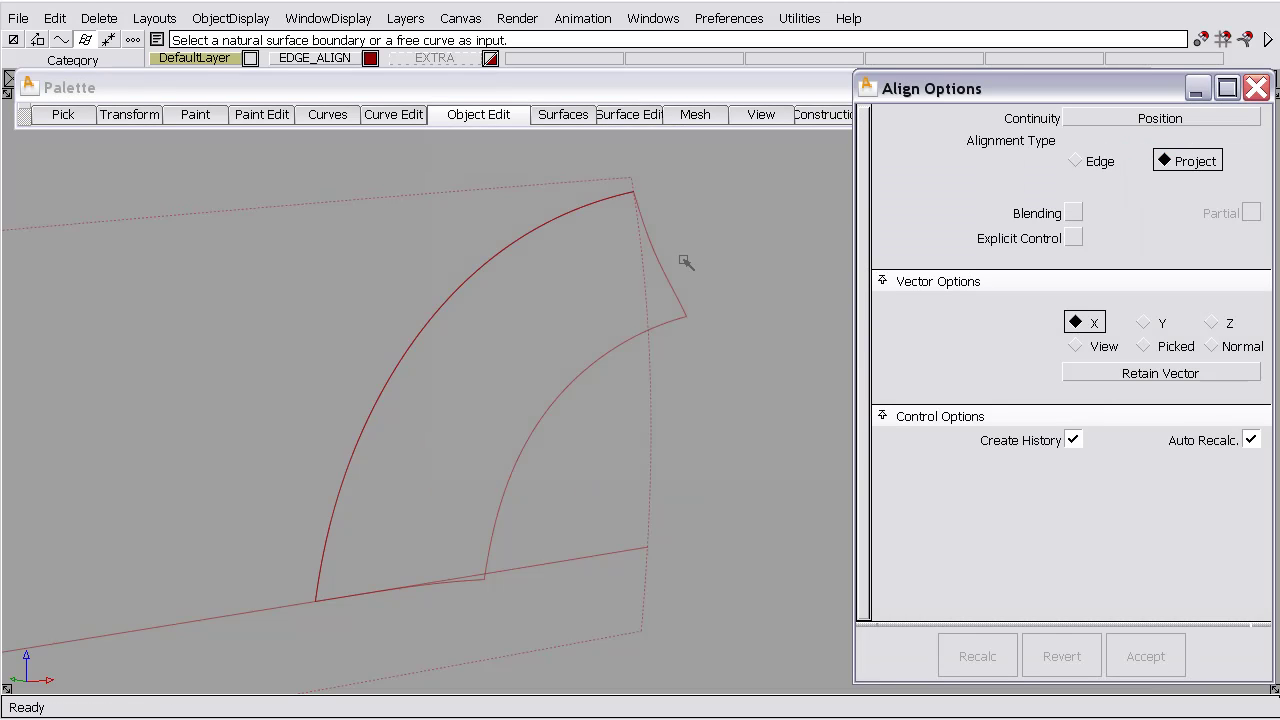
{"action": "left_click", "coordinate": [1062, 164]}
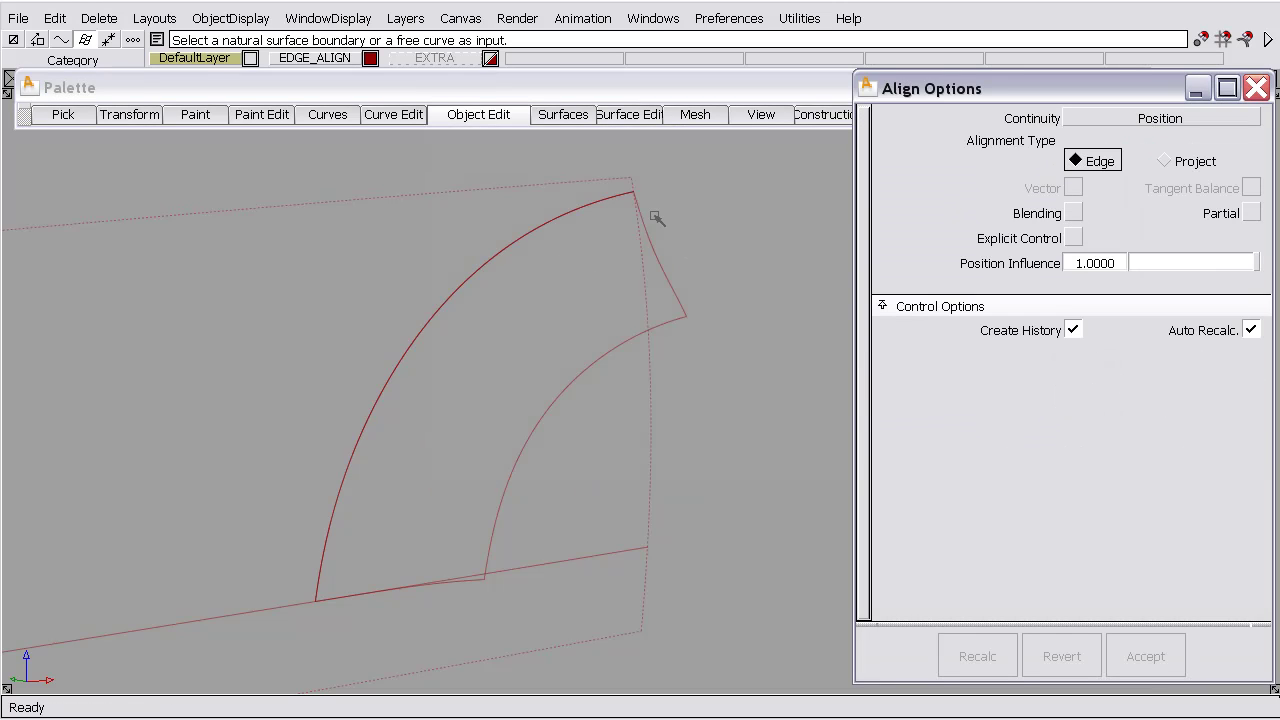
{"action": "left_click", "coordinate": [538, 226]}
{"action": "left_click", "coordinate": [533, 229]}
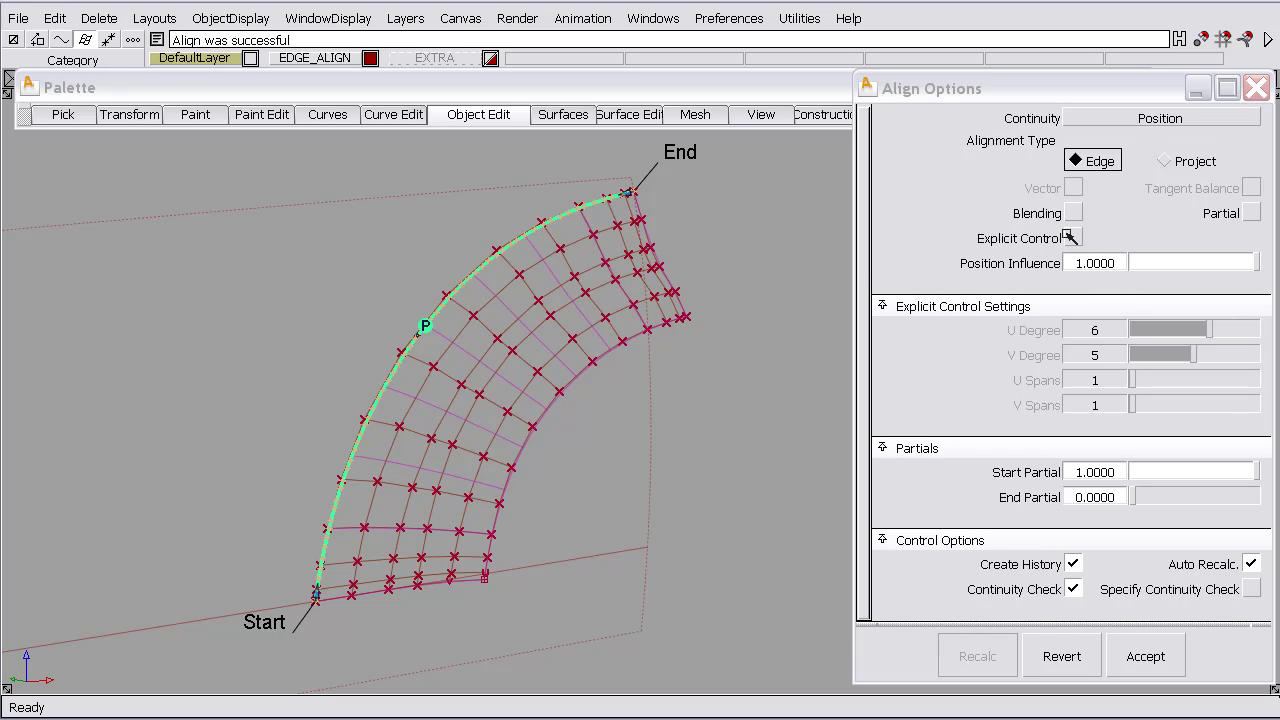
Try Explicit Control with Position Influence 0 on the curve-on-surface alignment, and revert it.
{"action": "left_click", "coordinate": [1073, 238]}
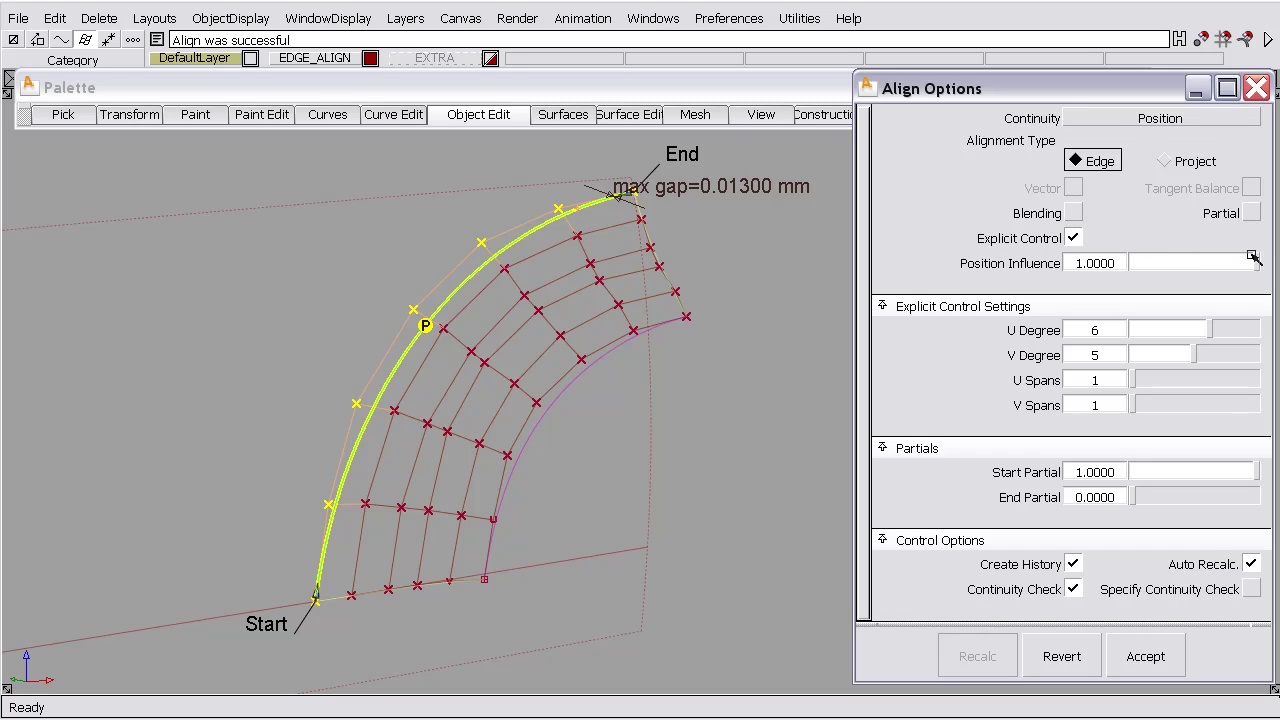
{"action": "left_click_drag", "start_coordinate": [1250, 262], "coordinate": [928, 290]}
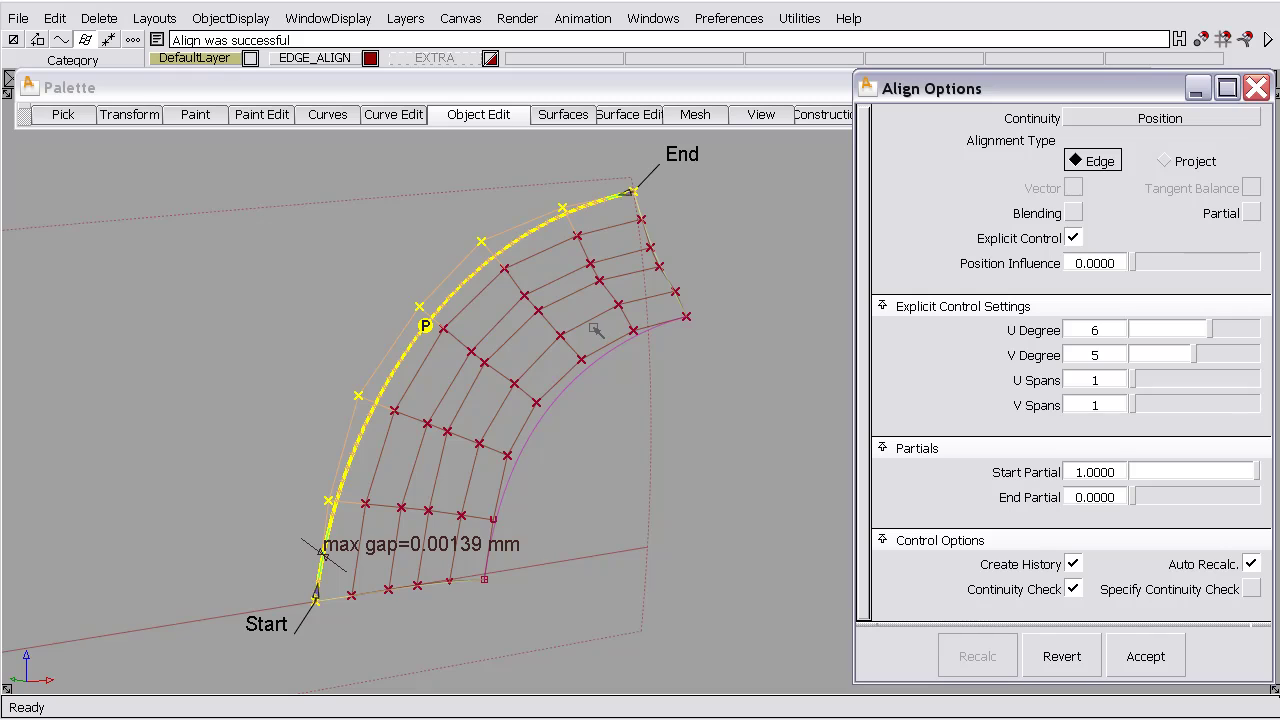
{"action": "left_click", "coordinate": [1047, 654]}
Delete the curve-on-surface from the untrimmed surface.
{"action": "left_click_drag", "start_coordinate": [493, 265], "coordinate": [493, 311], "text": "ctrl+shift"}
{"action": "key", "text": "Delete"}
{"action": "key", "text": "Return"}
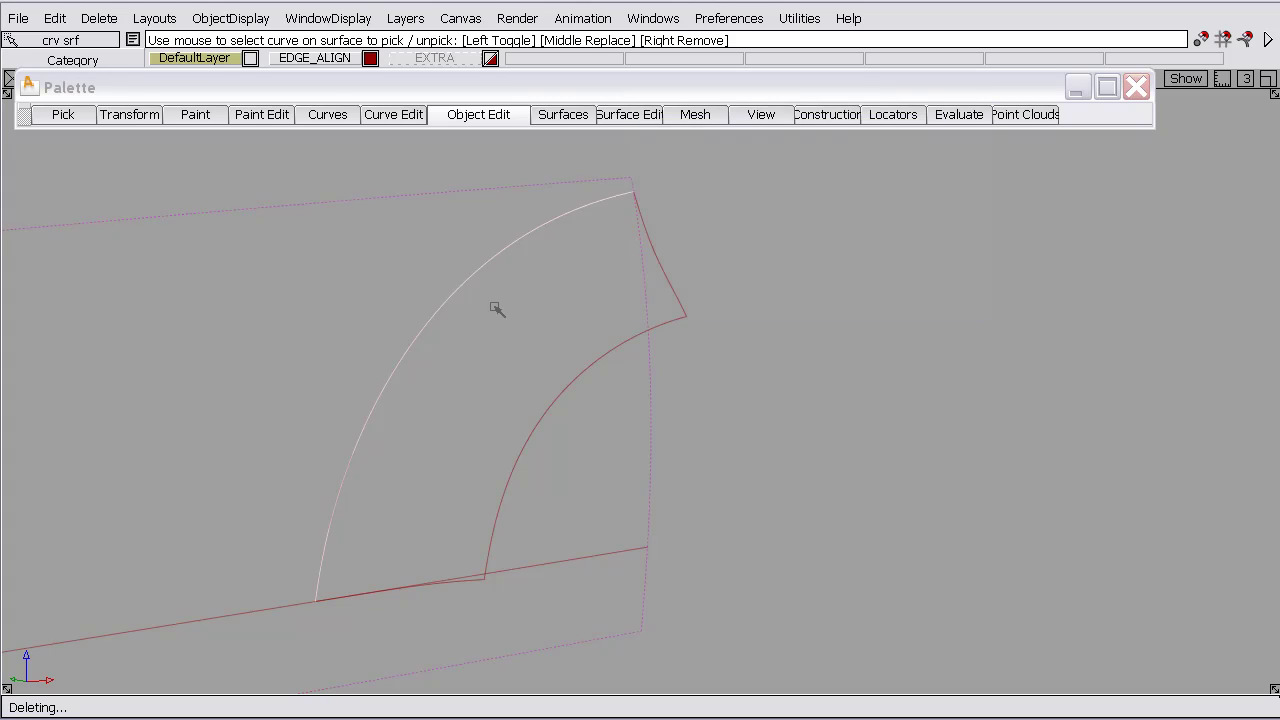
Align the curved surface's outer boundary to the untrimmed surface using Project alignment along X with Explicit Control.
{"action": "left_click", "coordinate": [500, 118]}
{"action": "mouse_move", "coordinate": [497, 241]}
{"action": "left_click", "coordinate": [743, 243]}
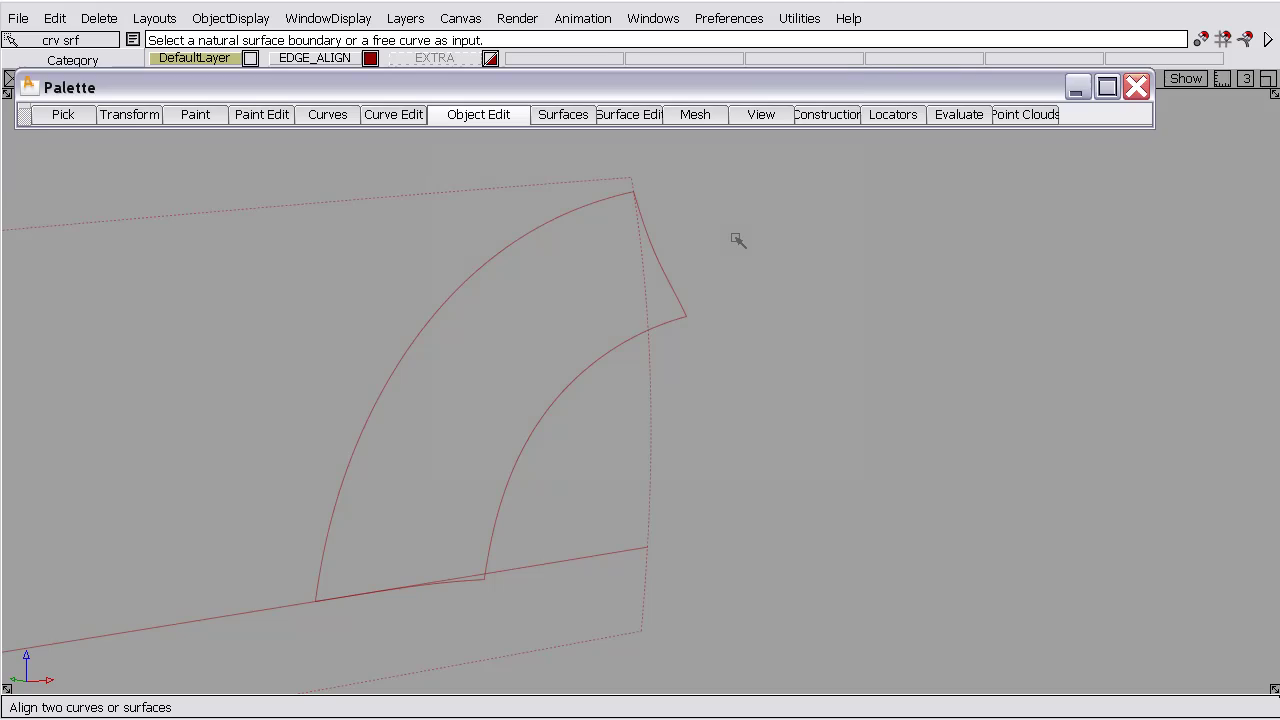
{"action": "left_click", "coordinate": [1170, 164]}
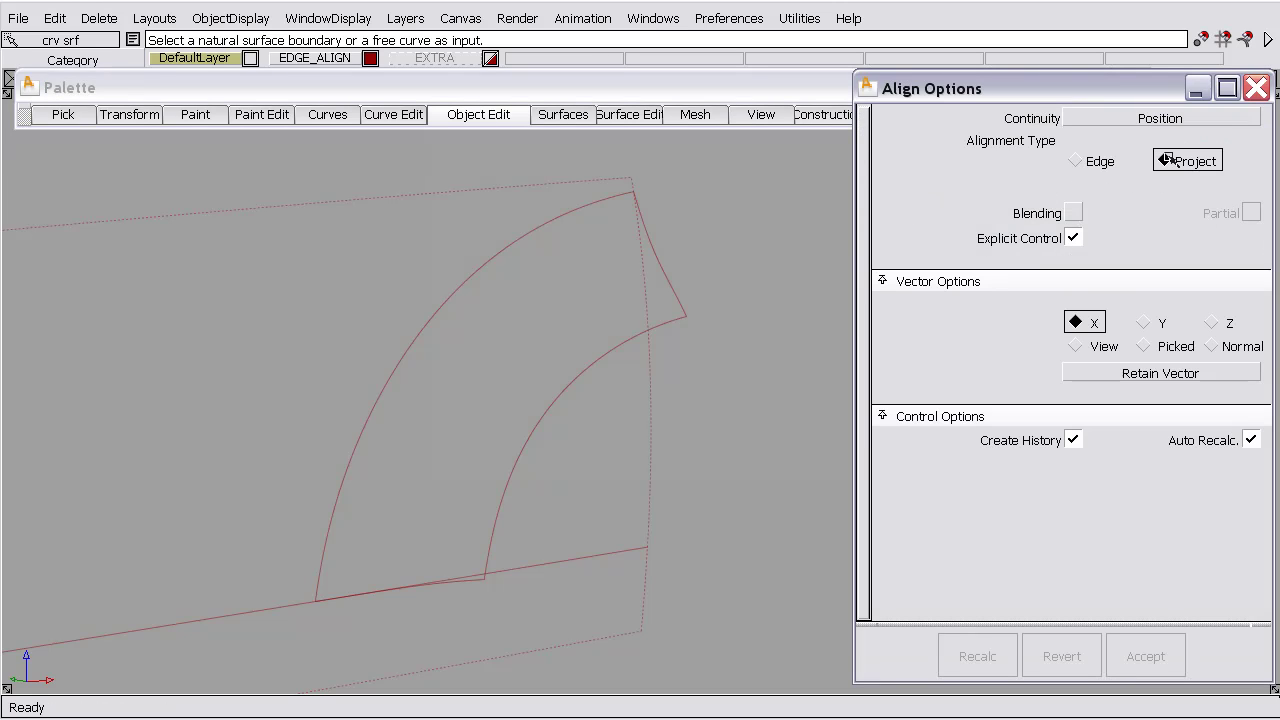
{"action": "left_click", "coordinate": [478, 272]}
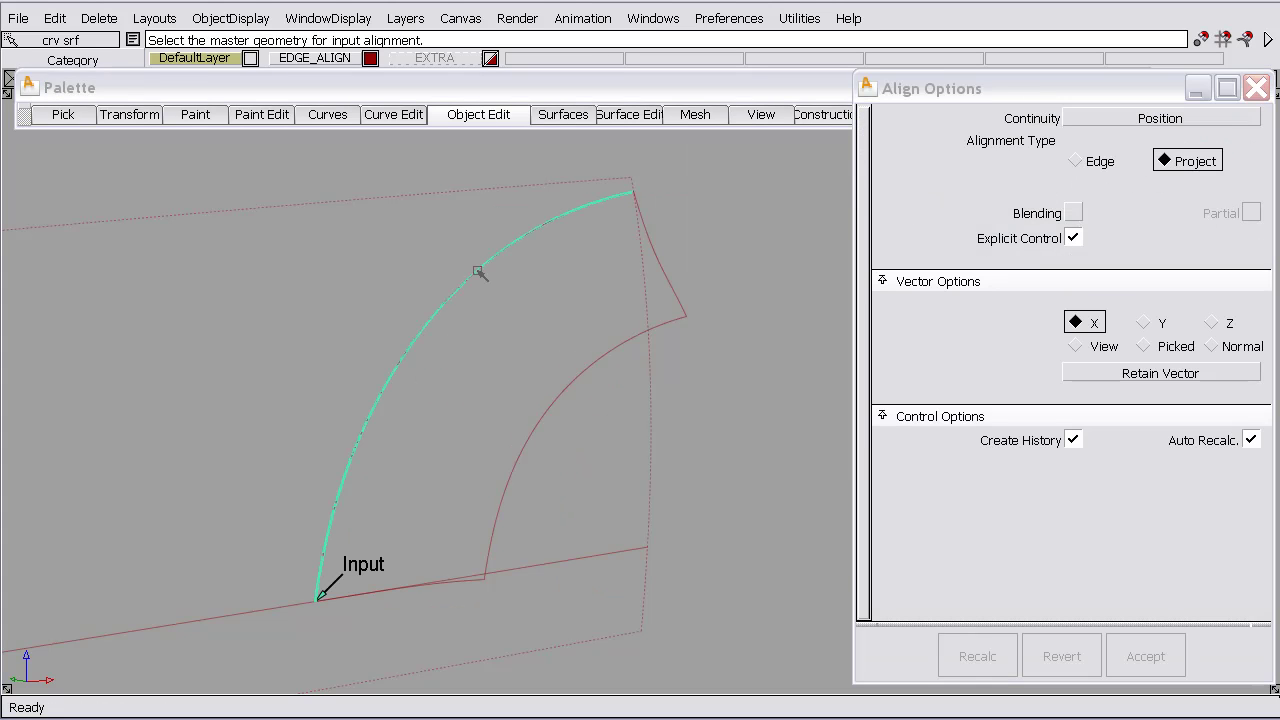
{"action": "left_click", "coordinate": [439, 196]}
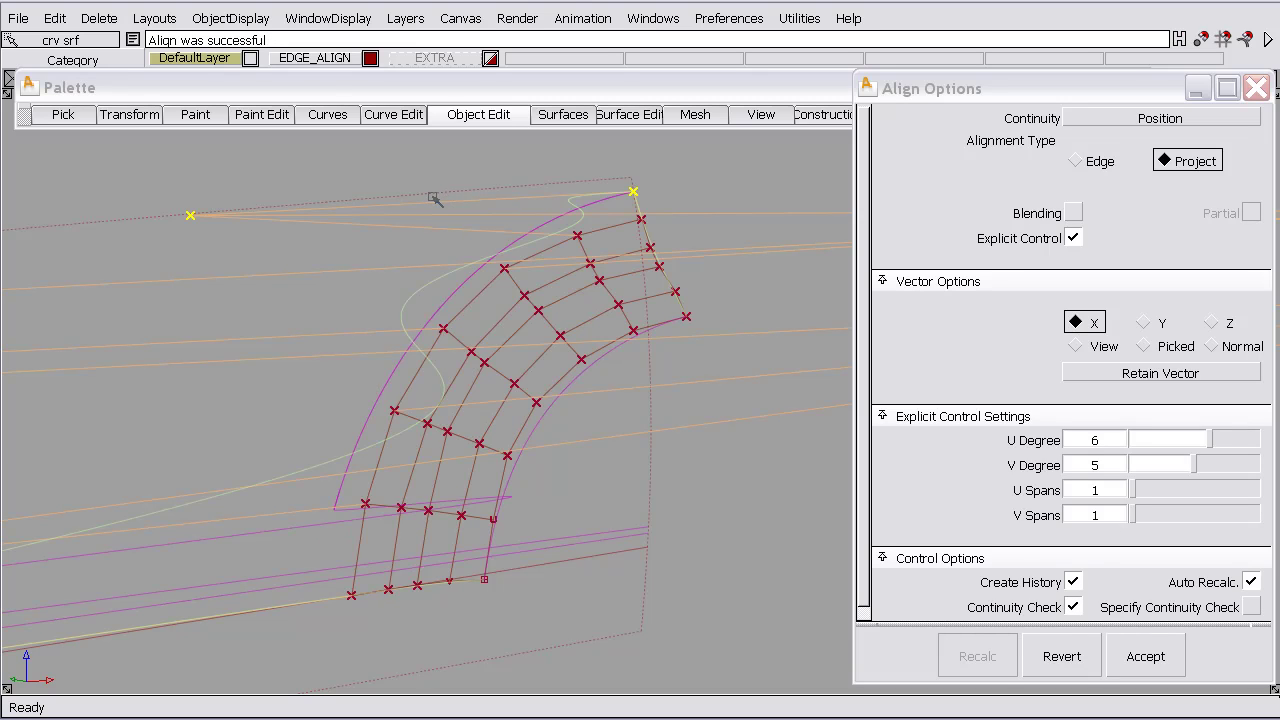
Change the alignment's projection vector to Y.
{"action": "right_click_drag", "start_coordinate": [432, 198], "coordinate": [477, 410], "text": "alt+shift"}
{"action": "left_click_drag", "start_coordinate": [477, 410], "coordinate": [652, 372], "text": "alt+shift"}
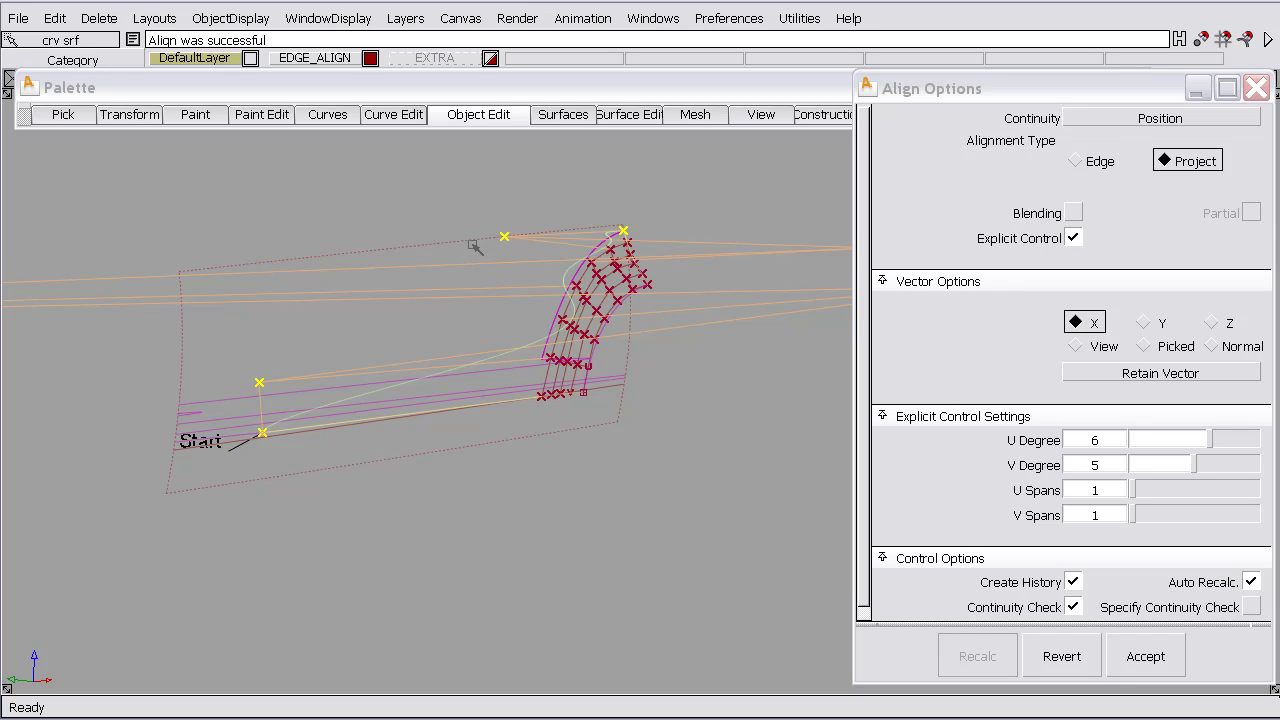
{"action": "left_click_drag", "start_coordinate": [127, 597], "coordinate": [214, 636], "text": "alt+shift"}
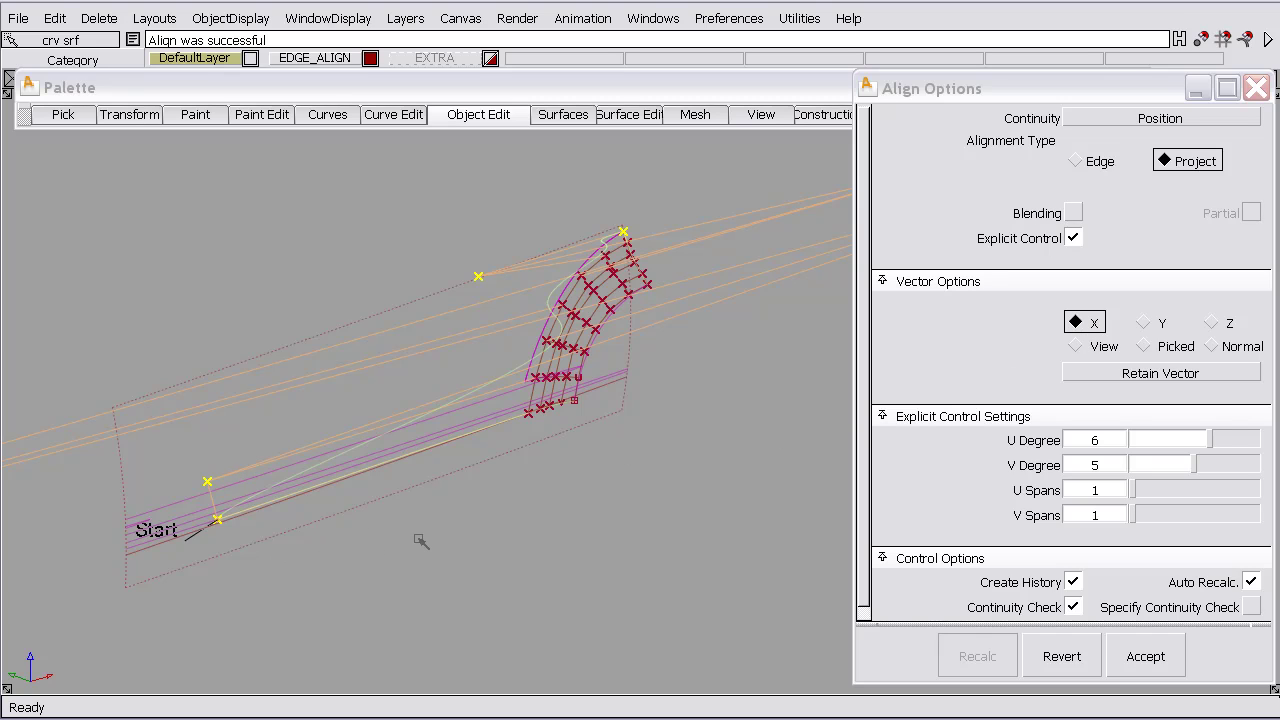
{"action": "left_click", "coordinate": [1150, 323]}
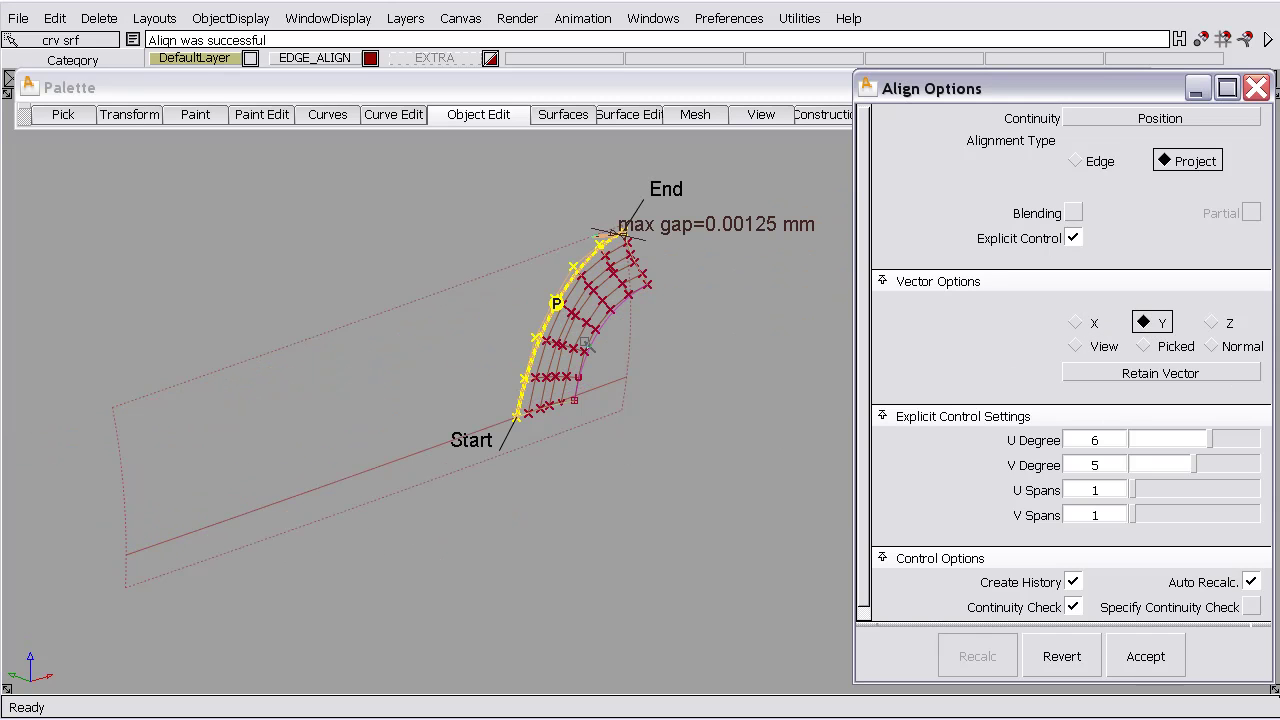
Finish the alignment and turn on the CV and hull display for the aligned surface.
{"action": "right_click_drag", "start_coordinate": [585, 343], "coordinate": [597, 383], "text": "alt+shift"}
{"action": "middle_click_drag", "start_coordinate": [597, 383], "coordinate": [597, 357], "text": "alt+shift"}
{"action": "left_click_drag", "start_coordinate": [597, 357], "coordinate": [514, 366], "text": "alt+shift"}
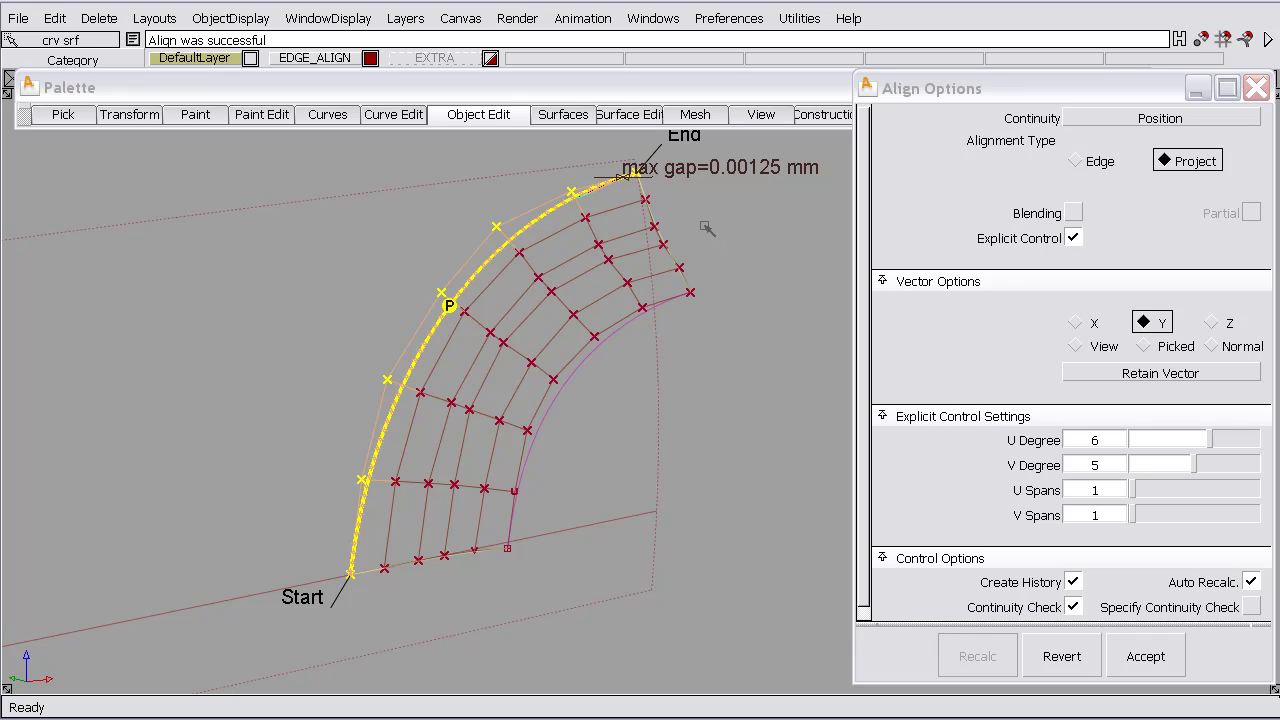
{"action": "left_click_drag", "start_coordinate": [706, 227], "coordinate": [704, 180], "text": "ctrl+shift"}
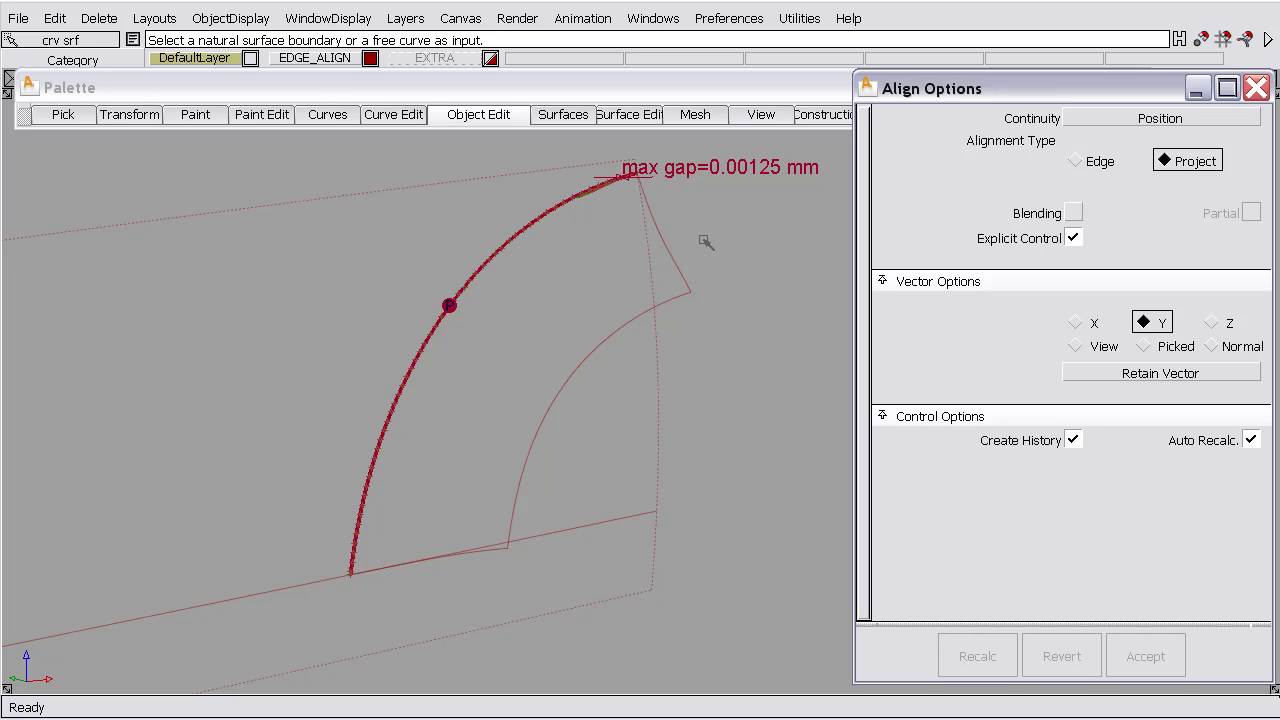
{"action": "left_click_drag", "start_coordinate": [700, 243], "coordinate": [663, 250], "text": "ctrl+shift"}
{"action": "left_click", "coordinate": [663, 250]}
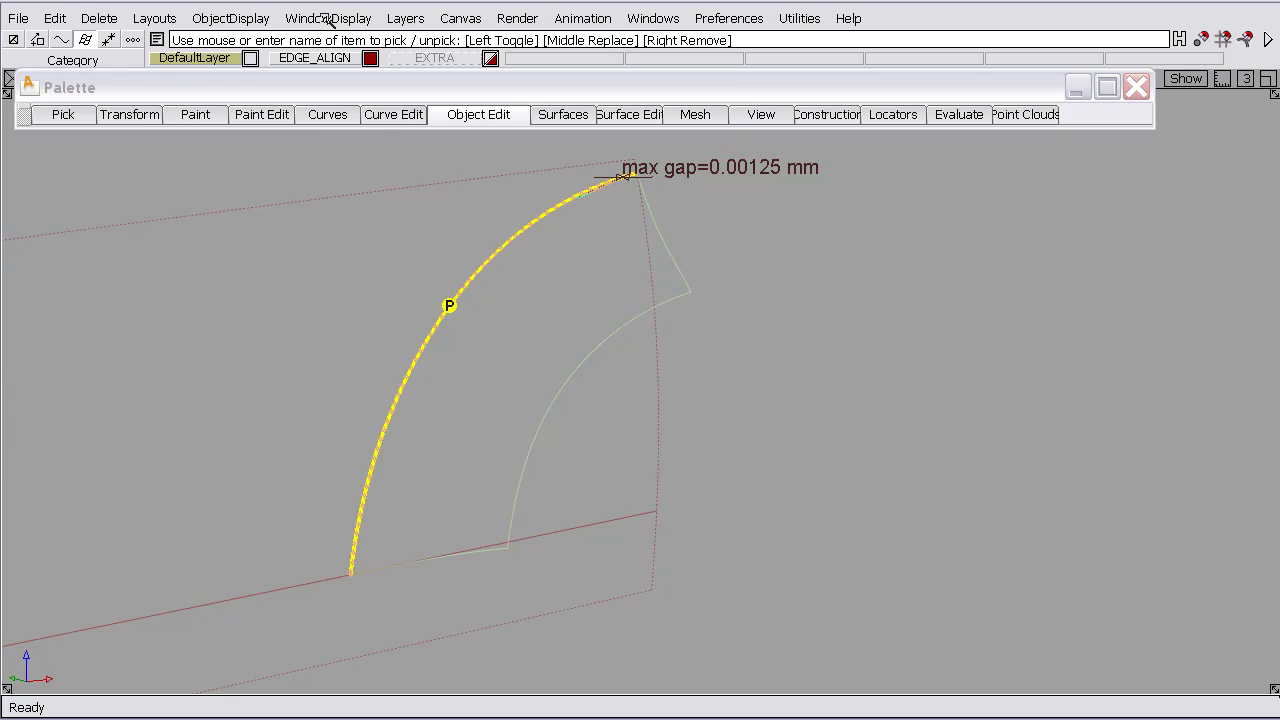
{"action": "left_click", "coordinate": [240, 18]}
{"action": "left_click", "coordinate": [234, 46]}
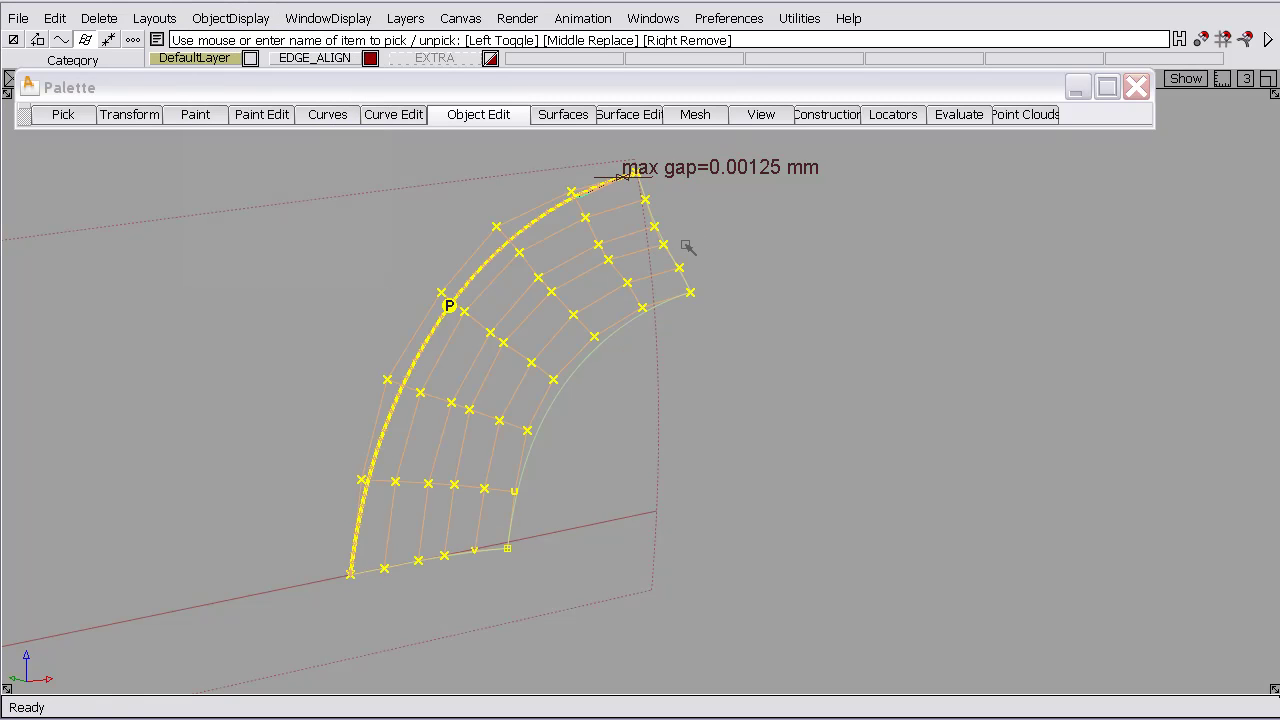
Clear the selection and show the control panel.
{"action": "left_click_drag", "start_coordinate": [686, 245], "coordinate": [671, 173], "text": "ctrl+shift"}
{"action": "left_click", "coordinate": [650, 19]}
{"action": "left_click", "coordinate": [680, 103]}
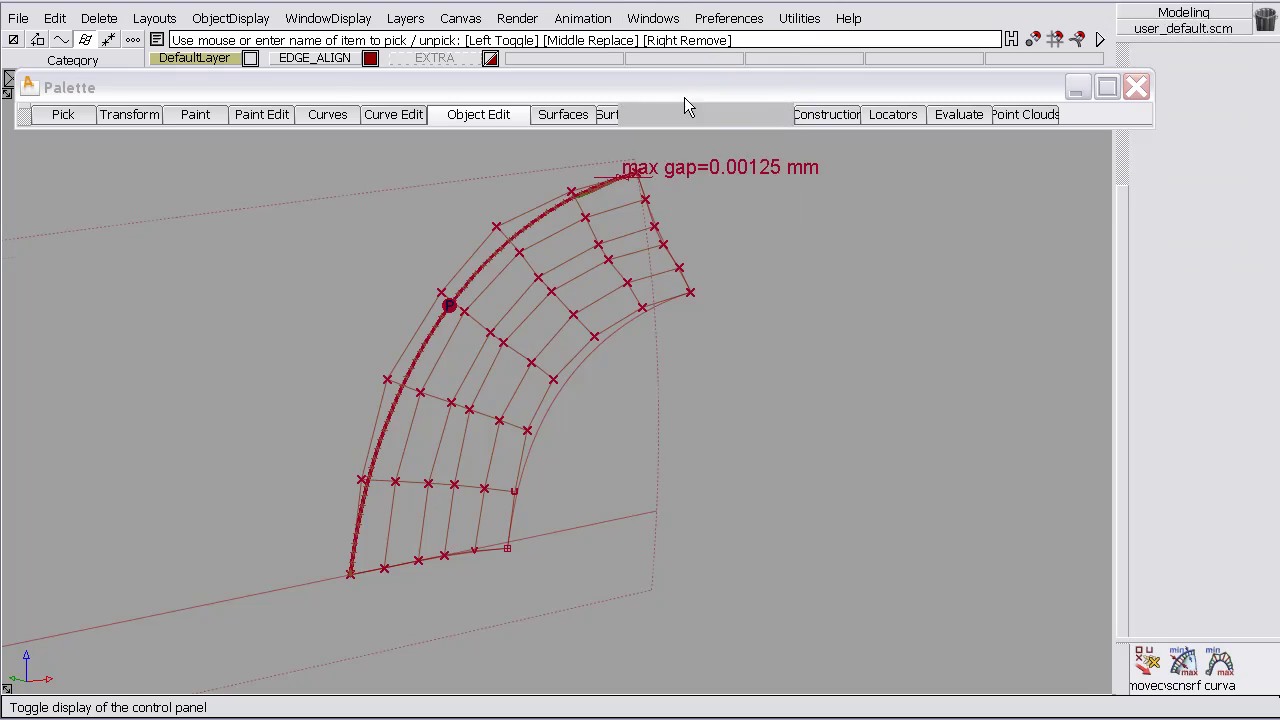
Start the CV move tool and set it to SLIDE mode with HULL selection.
{"action": "left_click", "coordinate": [1146, 662]}
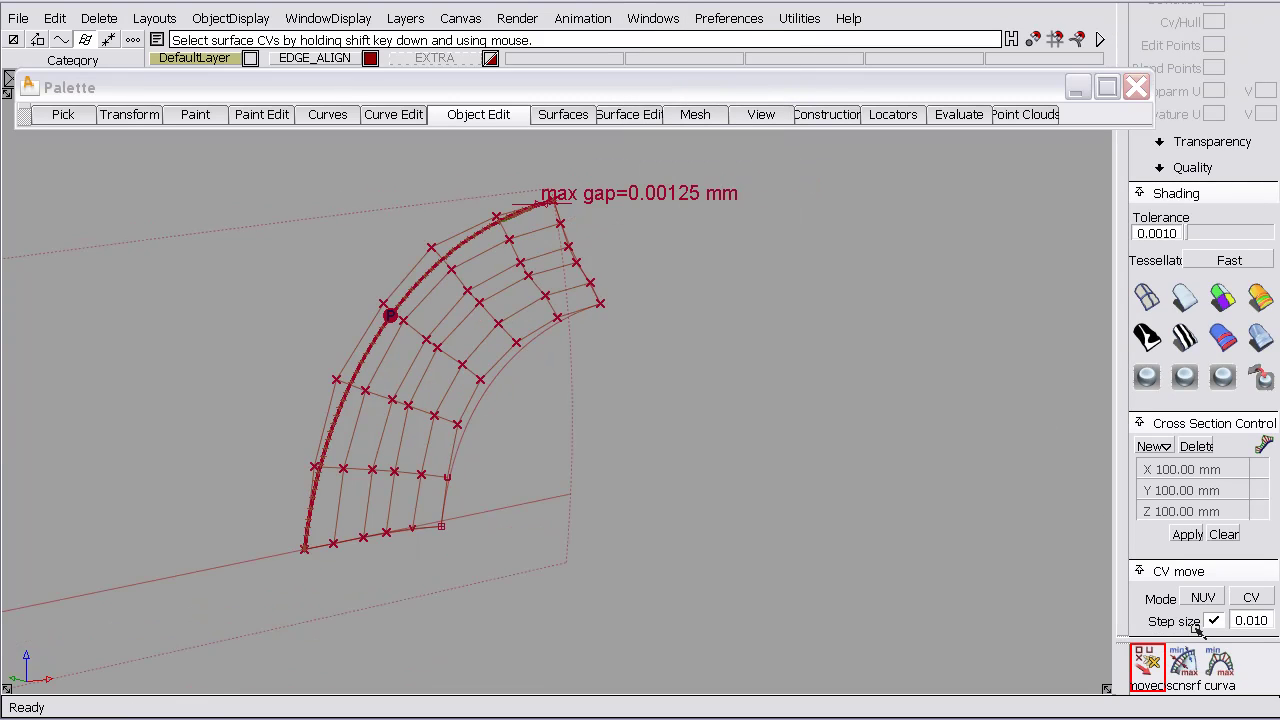
{"action": "left_click_drag", "start_coordinate": [466, 331], "coordinate": [566, 374], "text": "alt+shift"}
{"action": "middle_click_drag", "start_coordinate": [566, 374], "coordinate": [614, 382], "text": "alt+shift"}
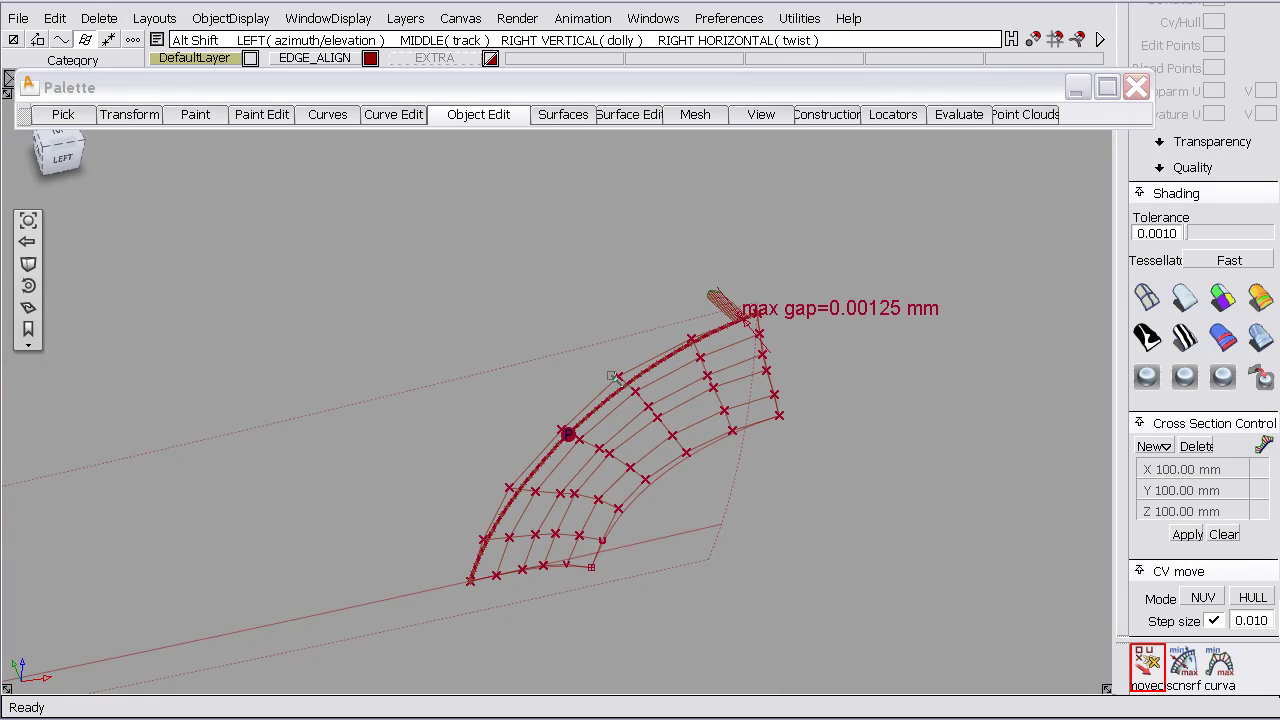
{"action": "right_click_drag", "start_coordinate": [614, 382], "coordinate": [609, 333], "text": "alt+shift"}
{"action": "middle_click_drag", "start_coordinate": [609, 333], "coordinate": [567, 325], "text": "alt+shift"}
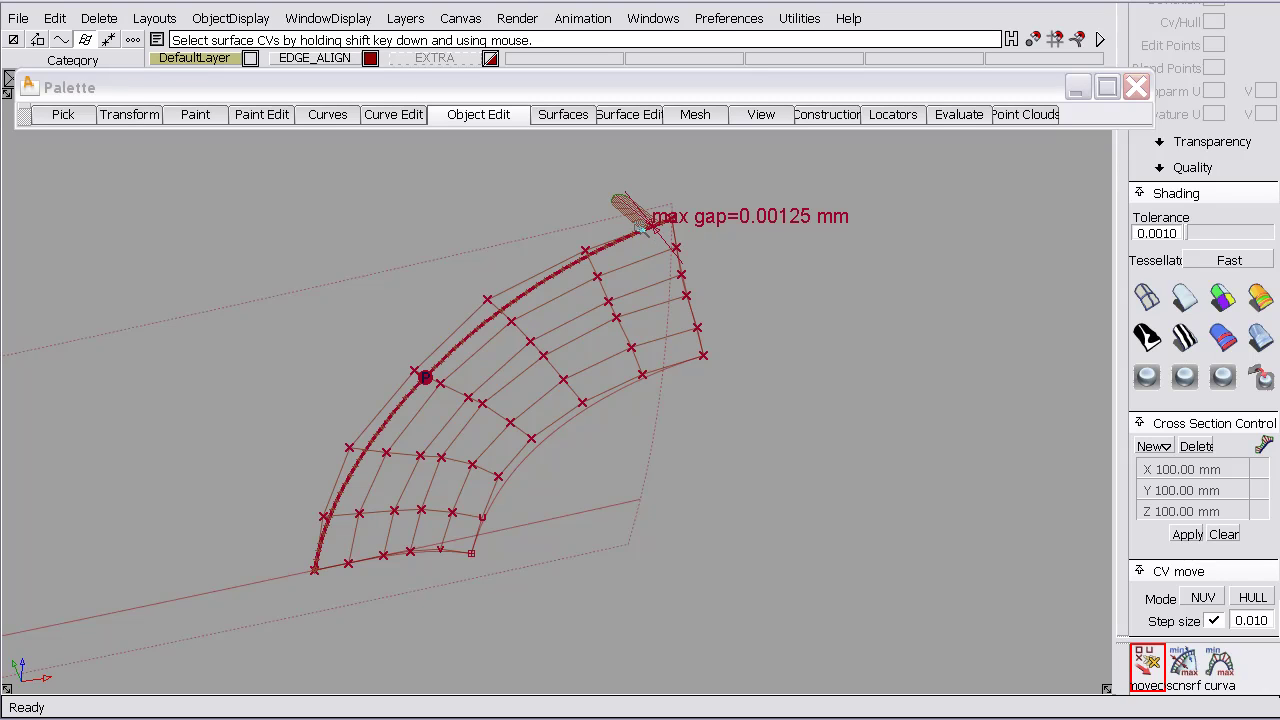
{"action": "left_click", "coordinate": [1203, 598]}
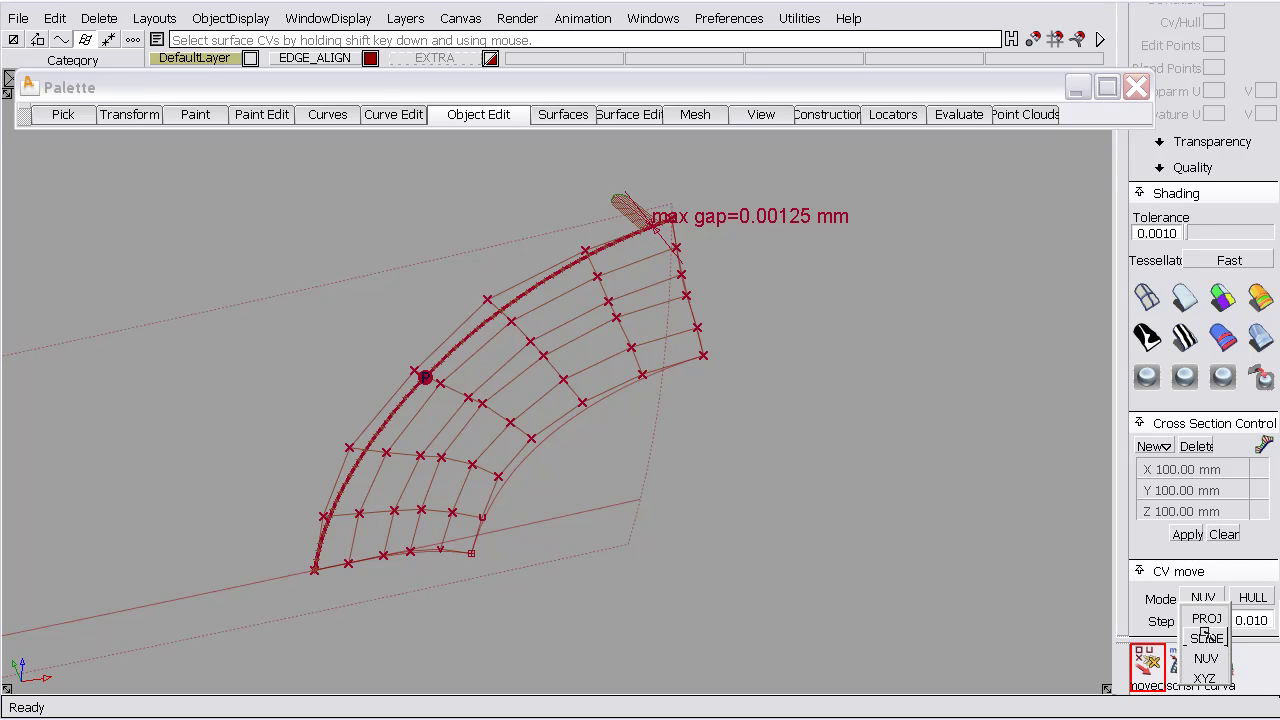
{"action": "left_click", "coordinate": [1210, 640]}
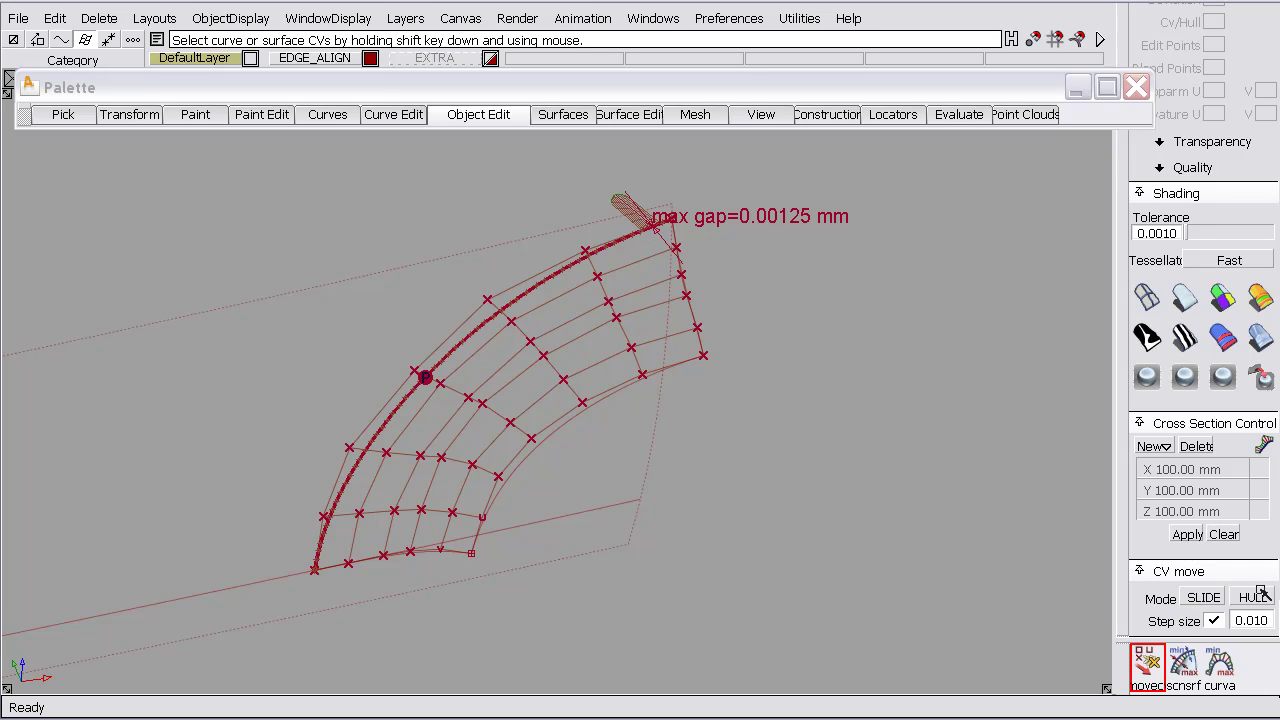
Select the aligned surface's third crosswise hull from its upper end and slide it along the surface.
{"action": "left_click", "coordinate": [503, 312]}
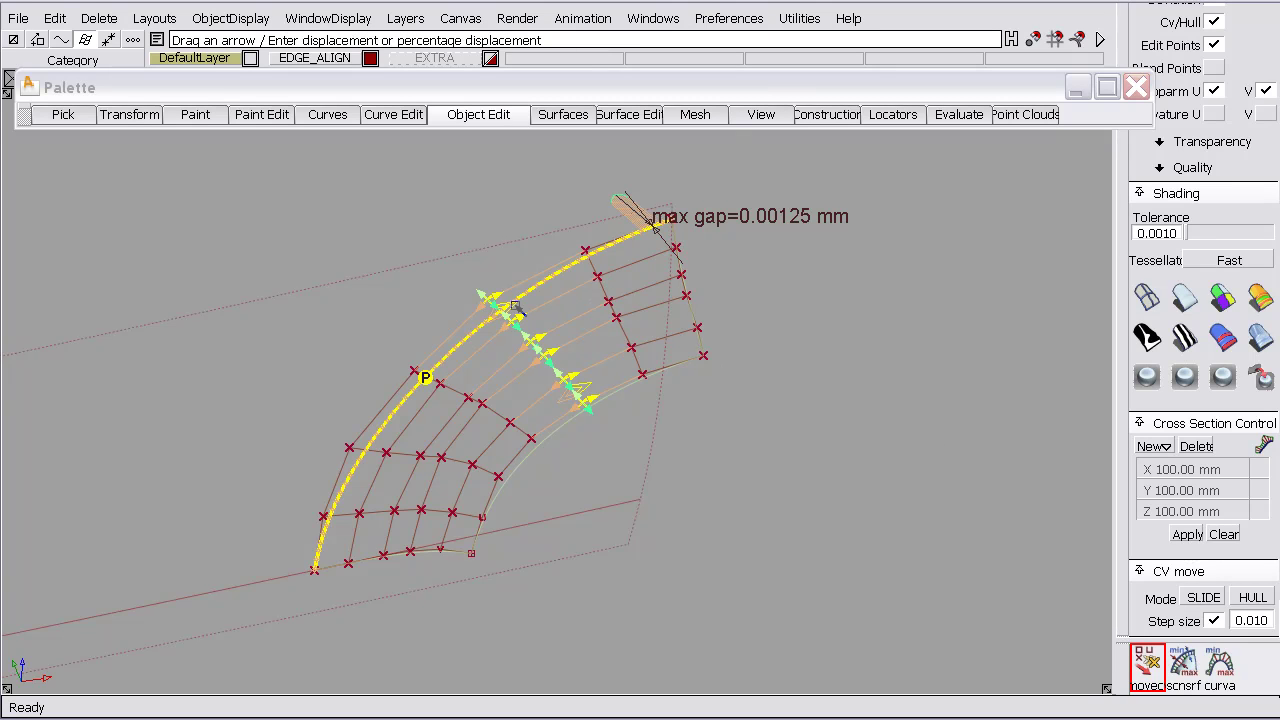
{"action": "left_click_drag", "start_coordinate": [511, 303], "coordinate": [485, 306], "text": "alt+shift"}
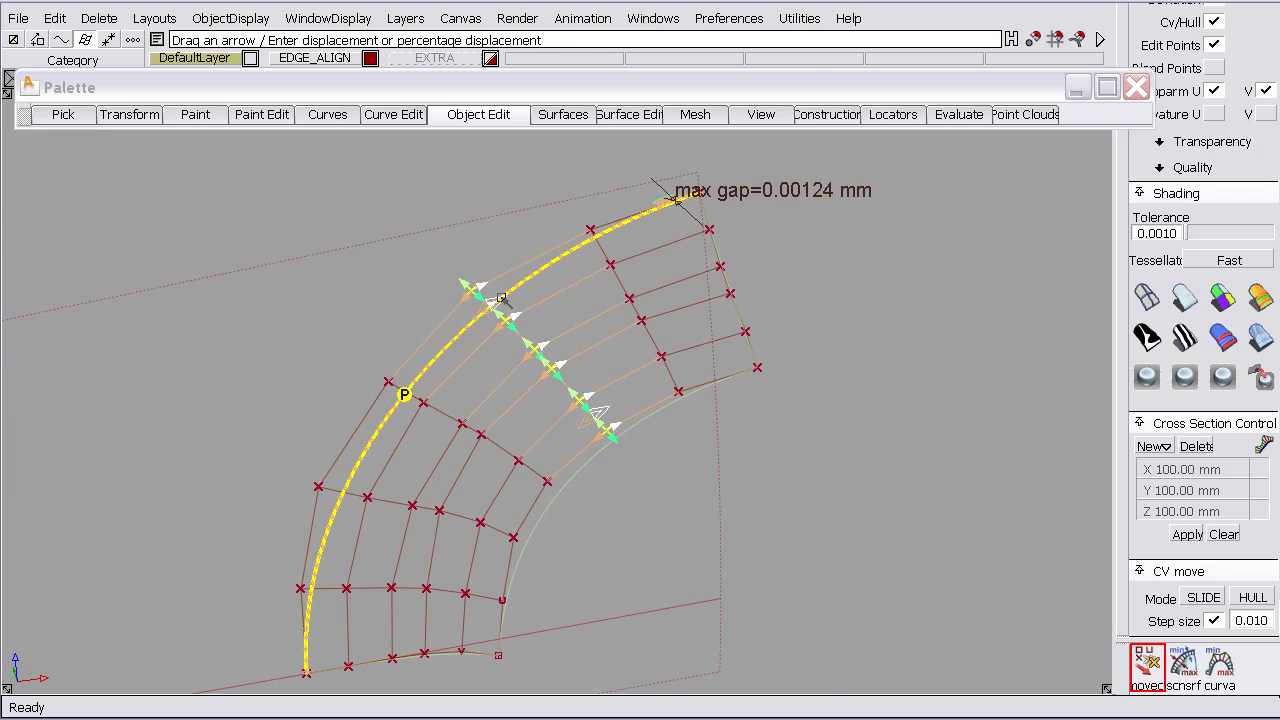
{"action": "left_click_drag", "start_coordinate": [502, 298], "coordinate": [543, 268]}
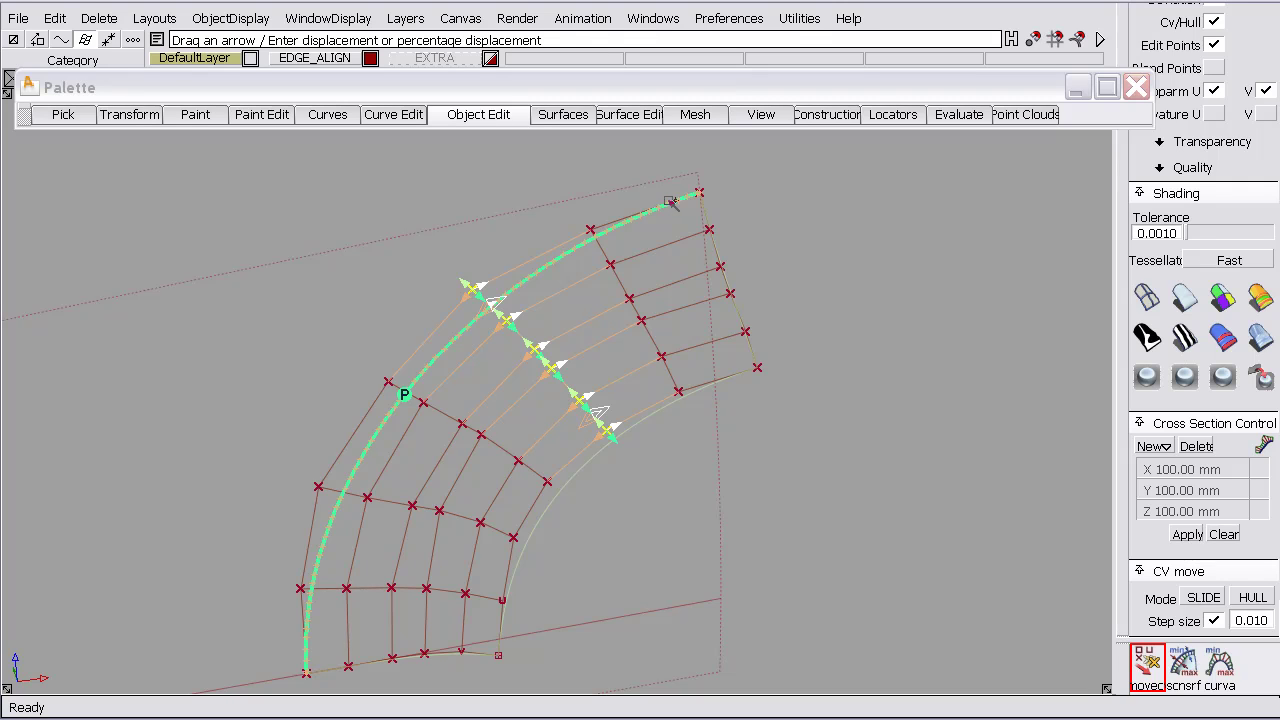
Clear the selection and query-edit the aligned surface's boundary to reopen its Align options.
{"action": "mouse_move", "coordinate": [511, 271]}
{"action": "middle_mouse_down", "text": "alt+shift"}
{"action": "mouse_move", "coordinate": [548, 245]}
{"action": "mouse_move", "coordinate": [535, 265]}
{"action": "middle_mouse_up", "text": "alt+shift"}
{"action": "left_click_drag", "start_coordinate": [535, 265], "coordinate": [440, 205], "text": "alt+shift"}
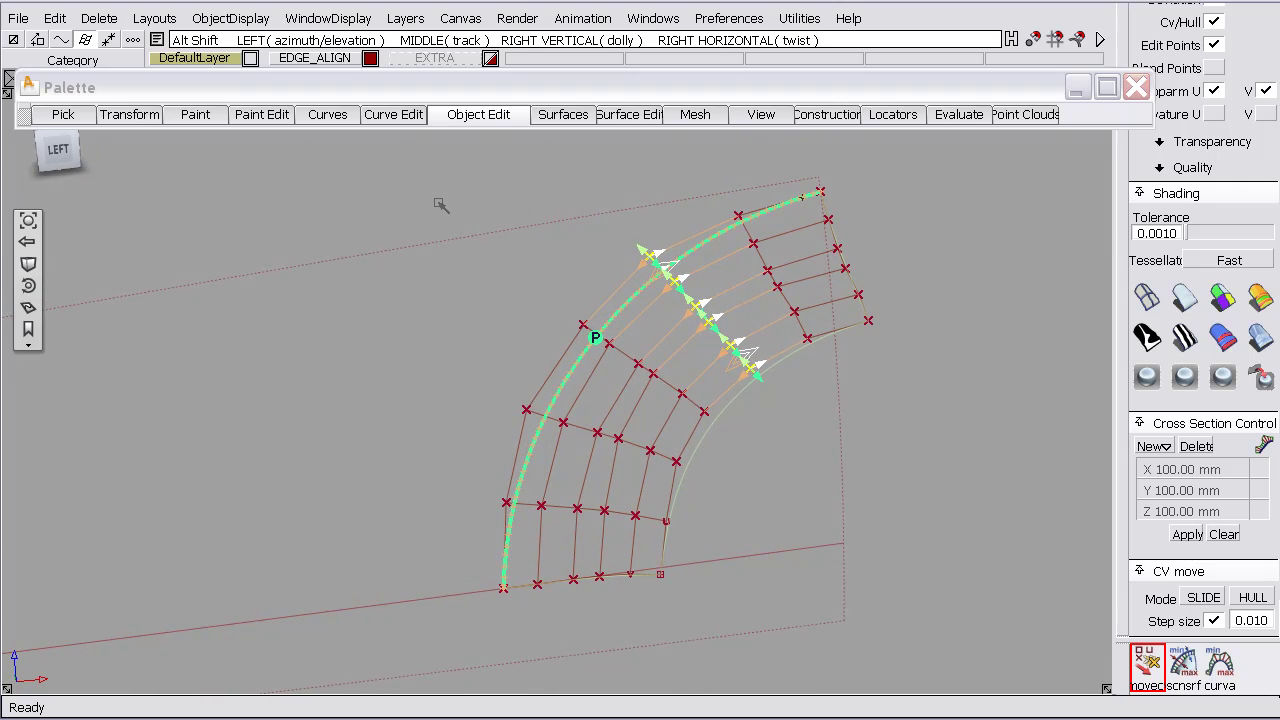
{"action": "left_click_drag", "start_coordinate": [579, 262], "coordinate": [563, 214], "text": "ctrl+shift"}
{"action": "middle_click_drag", "start_coordinate": [562, 213], "coordinate": [563, 240], "text": "ctrl+shift"}
{"action": "left_click_drag", "start_coordinate": [563, 240], "coordinate": [564, 250], "text": "ctrl+shift"}
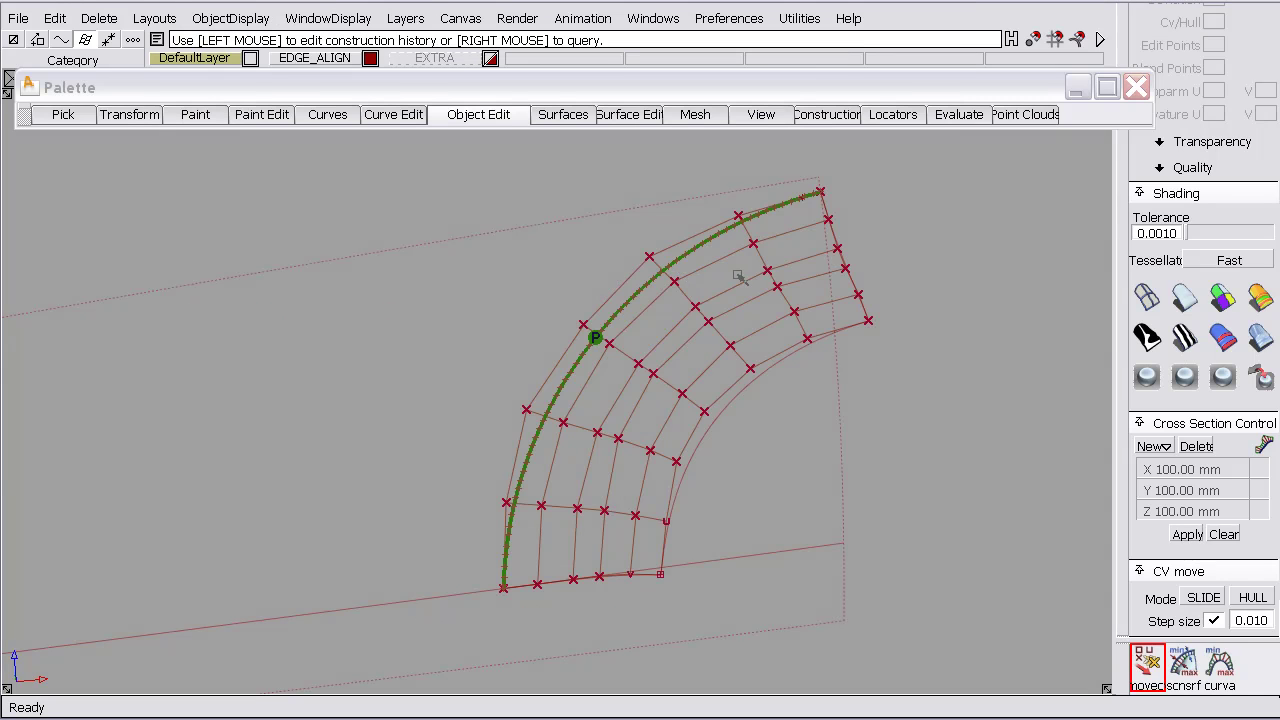
{"action": "left_click", "coordinate": [780, 240]}
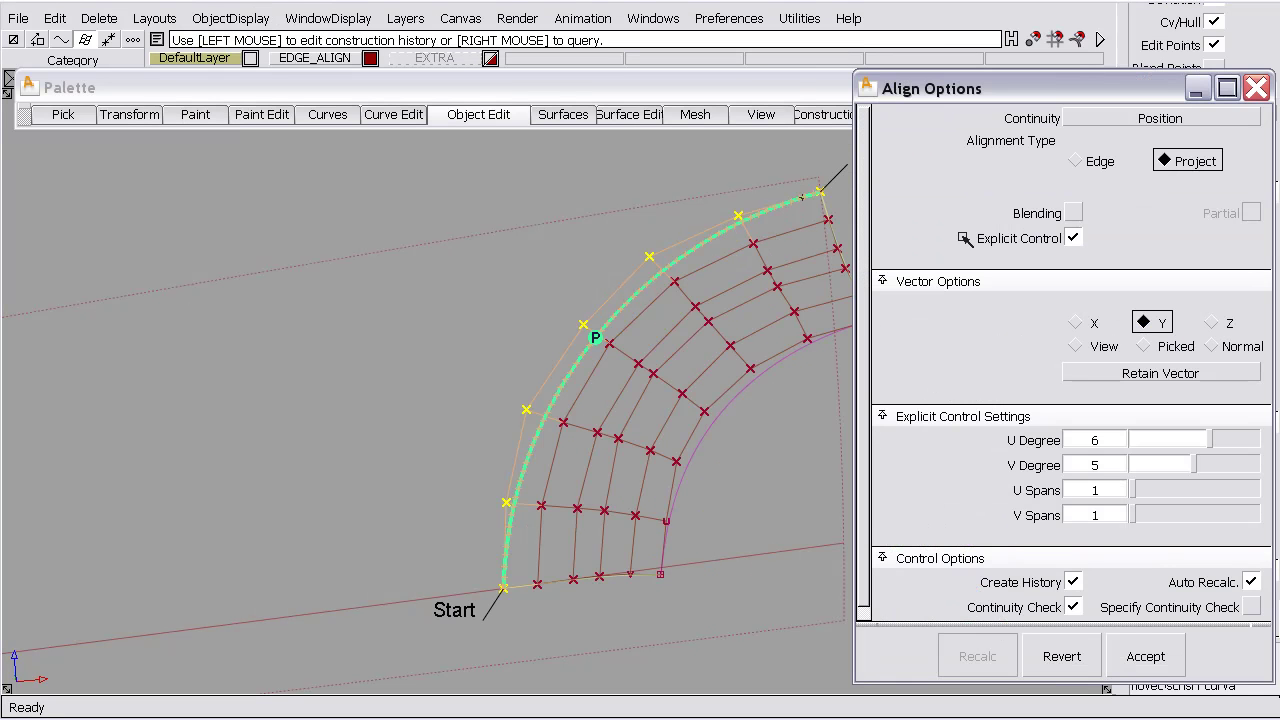
Turn on Specify Continuity Check for the alignment and set the check type to Curvature.
{"action": "left_click", "coordinate": [1251, 607]}
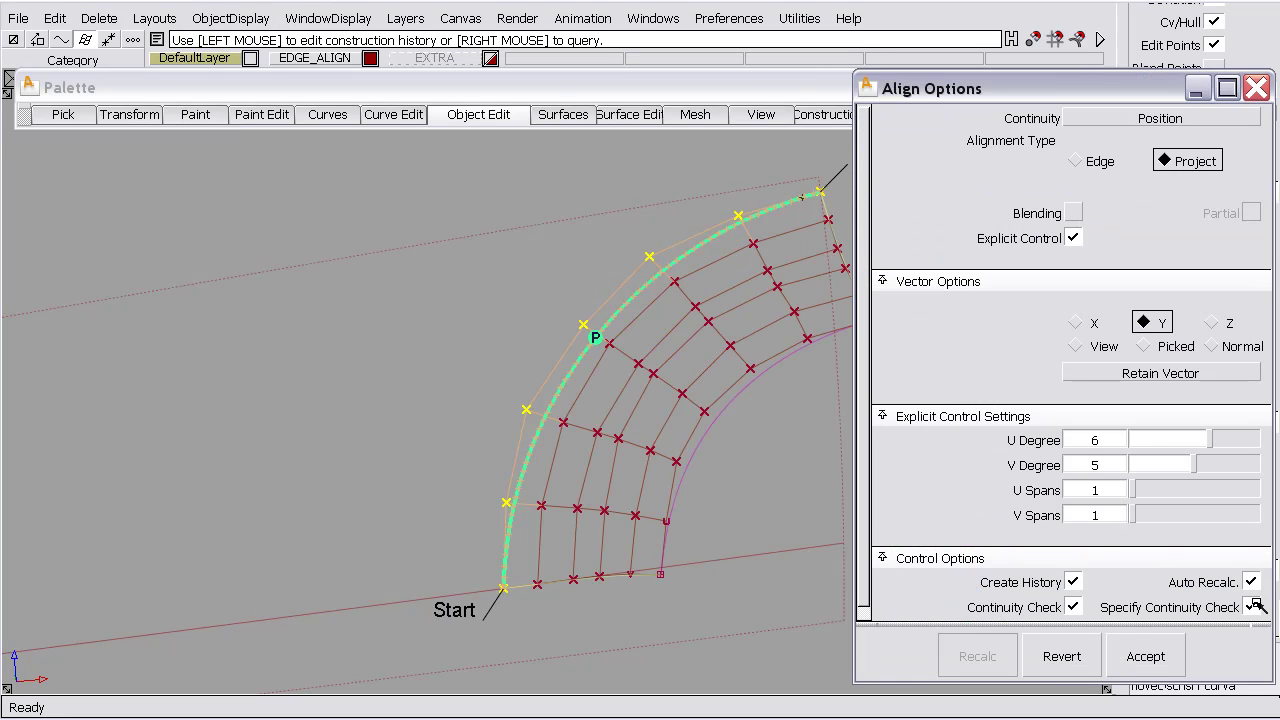
{"action": "left_click", "coordinate": [1160, 594]}
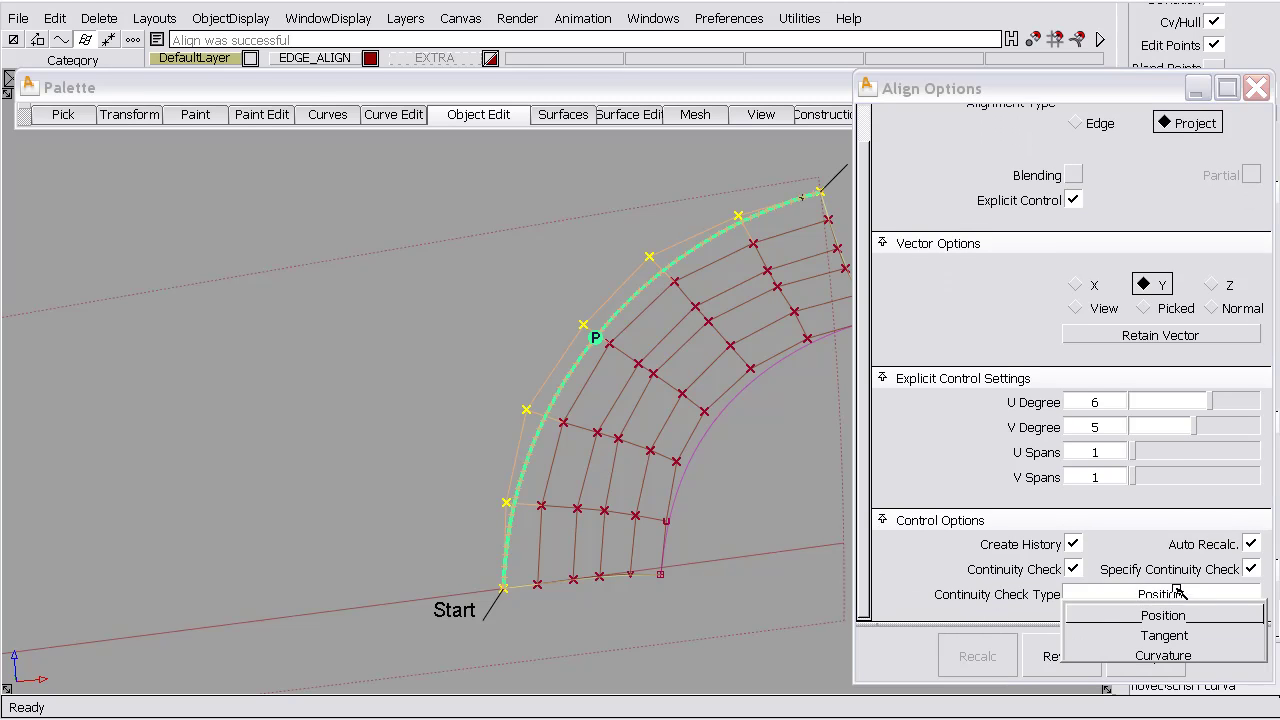
{"action": "left_click", "coordinate": [1160, 652]}
Apply multi-colour diagnostic shading and examine from several angles how the row of five panels crosses the large untrimmed surface.
{"action": "middle_click_drag", "start_coordinate": [633, 300], "coordinate": [606, 301], "text": "alt+shift"}
{"action": "left_click_drag", "start_coordinate": [606, 301], "coordinate": [679, 254], "text": "alt+shift"}
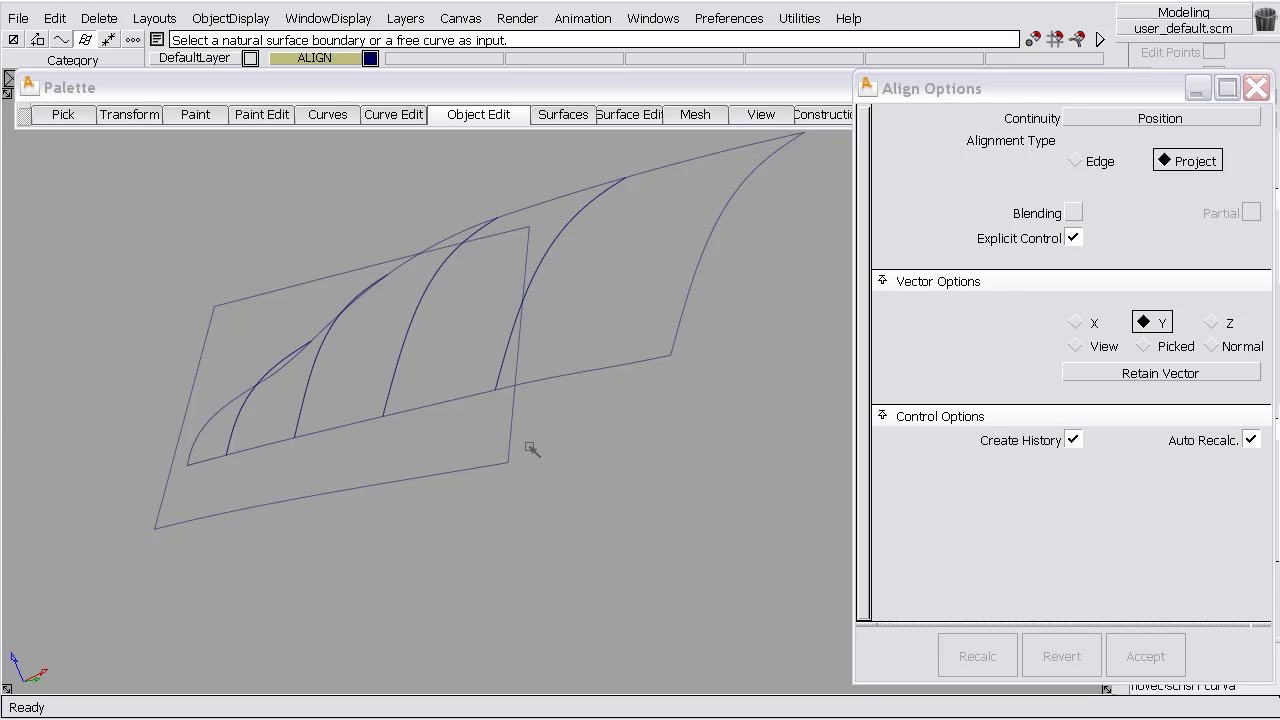
{"action": "left_click_drag", "start_coordinate": [420, 449], "coordinate": [729, 389], "text": "alt+shift"}
{"action": "left_click", "coordinate": [231, 12]}
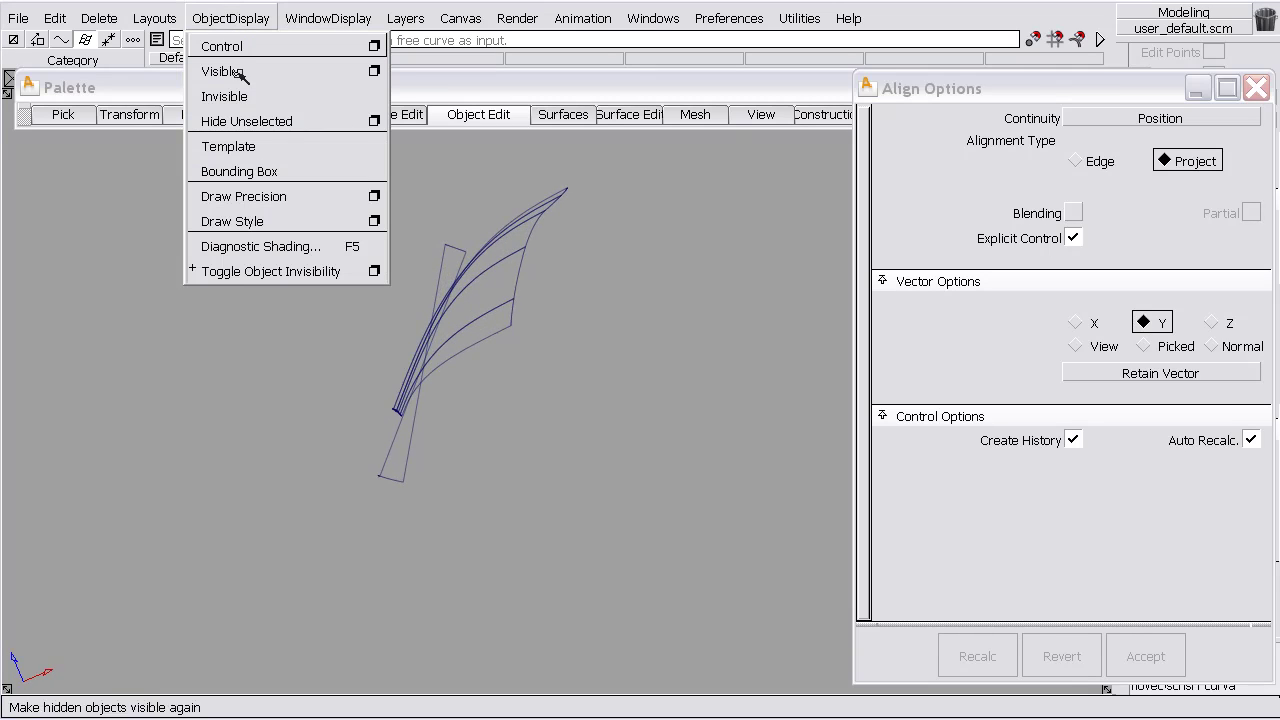
{"action": "left_click", "coordinate": [245, 243]}
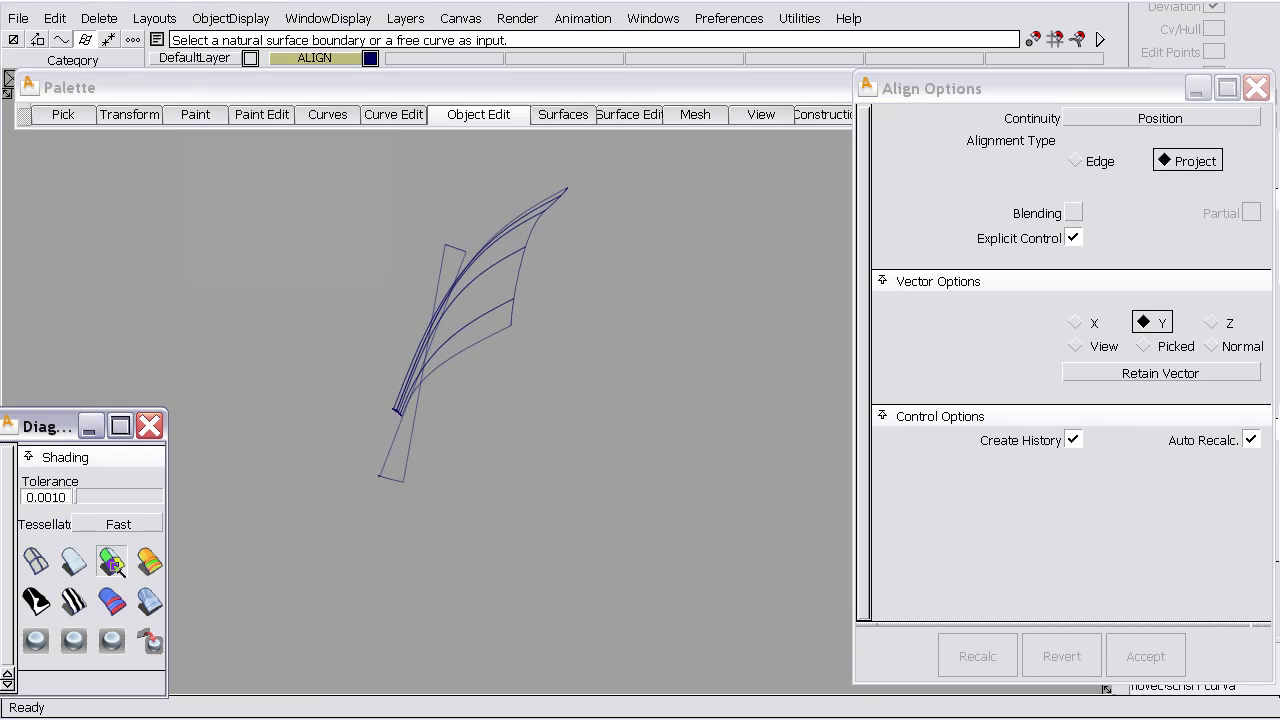
{"action": "left_click", "coordinate": [111, 561]}
{"action": "mouse_move", "coordinate": [457, 409]}
{"action": "left_mouse_down", "text": "alt+shift"}
{"action": "mouse_move", "coordinate": [213, 387]}
{"action": "mouse_move", "coordinate": [469, 406]}
{"action": "left_mouse_up", "text": "alt+shift"}
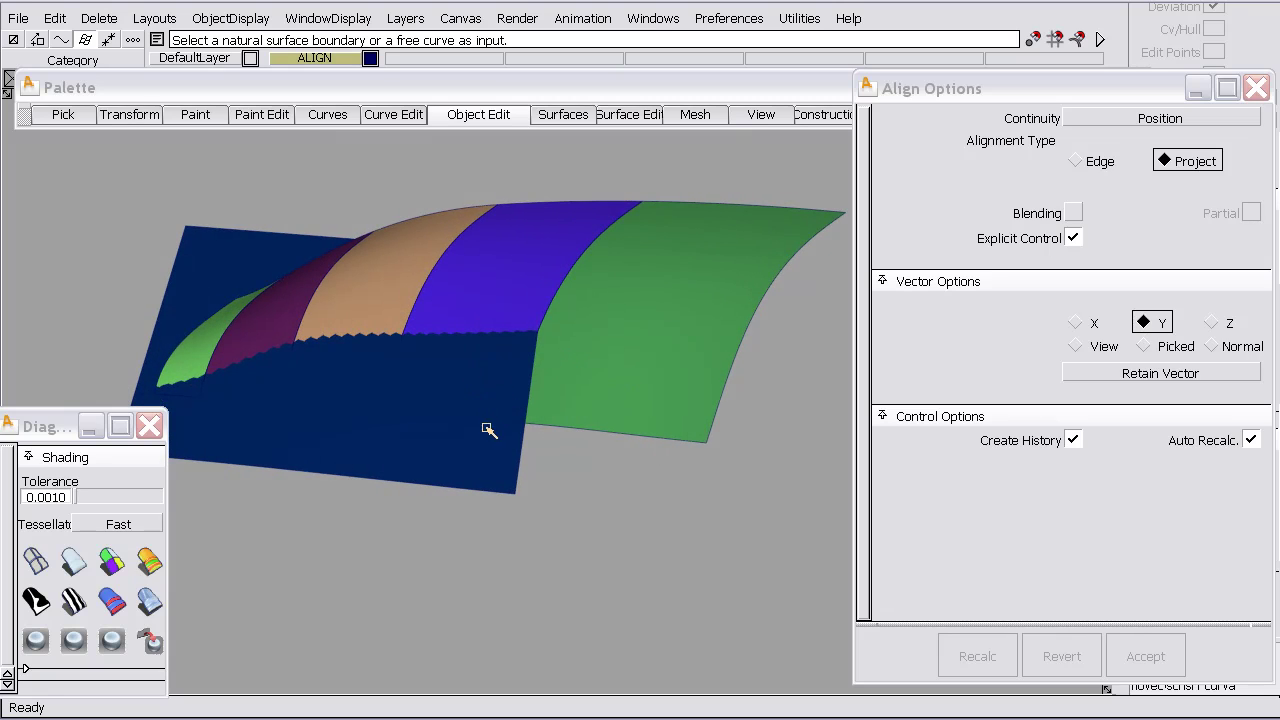
{"action": "left_click_drag", "start_coordinate": [431, 400], "coordinate": [814, 374], "text": "alt+shift"}
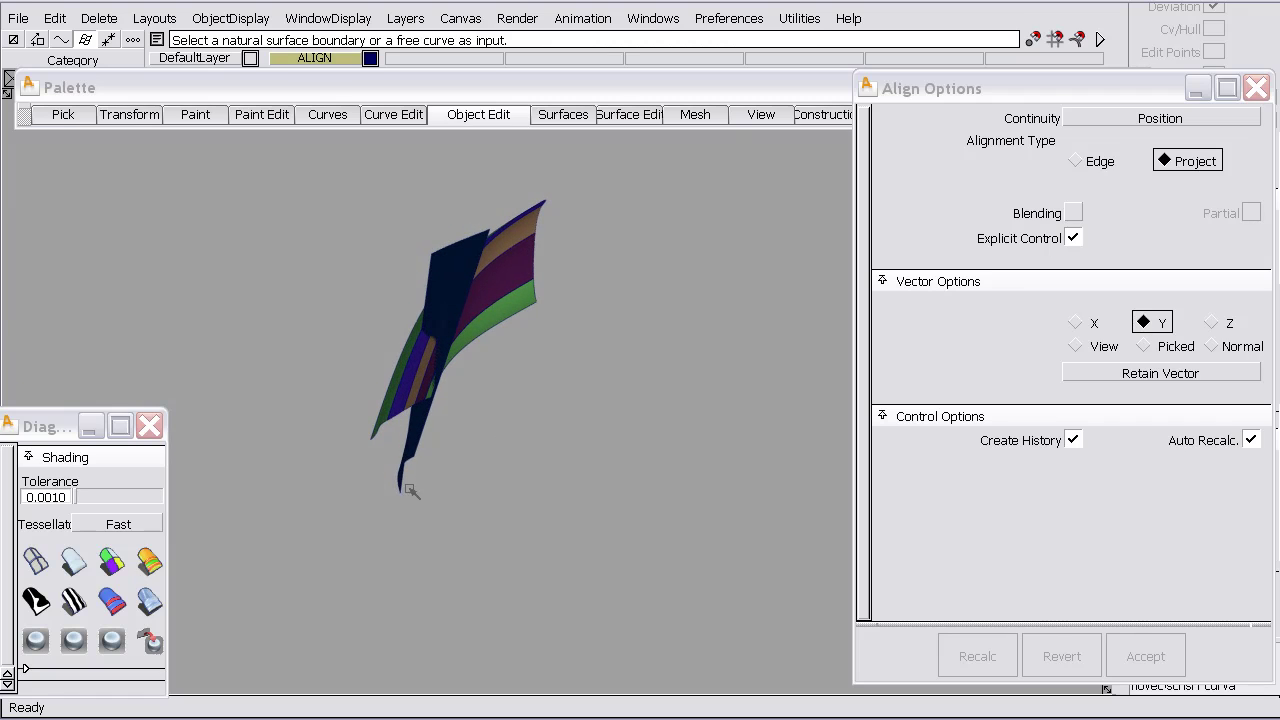
{"action": "left_click_drag", "start_coordinate": [396, 450], "coordinate": [399, 545], "text": "alt+shift"}
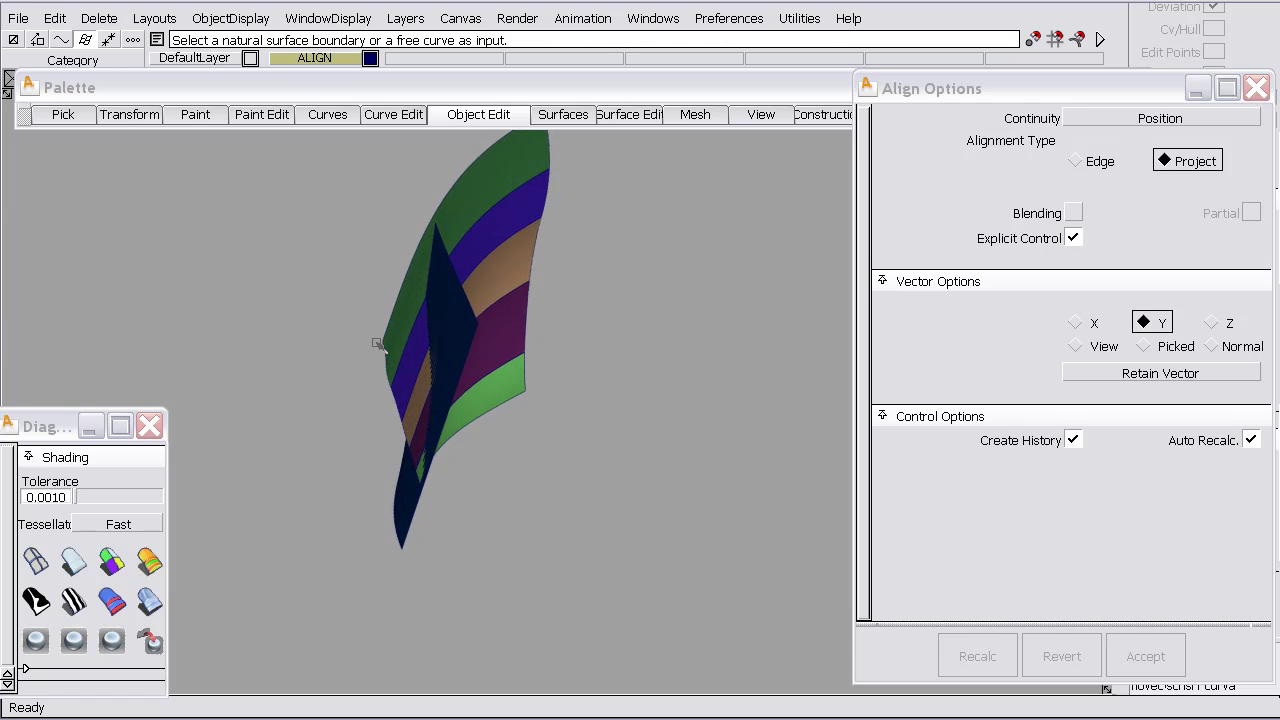
{"action": "mouse_move", "coordinate": [371, 426]}
{"action": "left_mouse_down", "text": "alt+shift"}
{"action": "mouse_move", "coordinate": [340, 386]}
{"action": "mouse_move", "coordinate": [320, 389]}
{"action": "mouse_move", "coordinate": [391, 434]}
{"action": "left_mouse_up", "text": "alt+shift"}
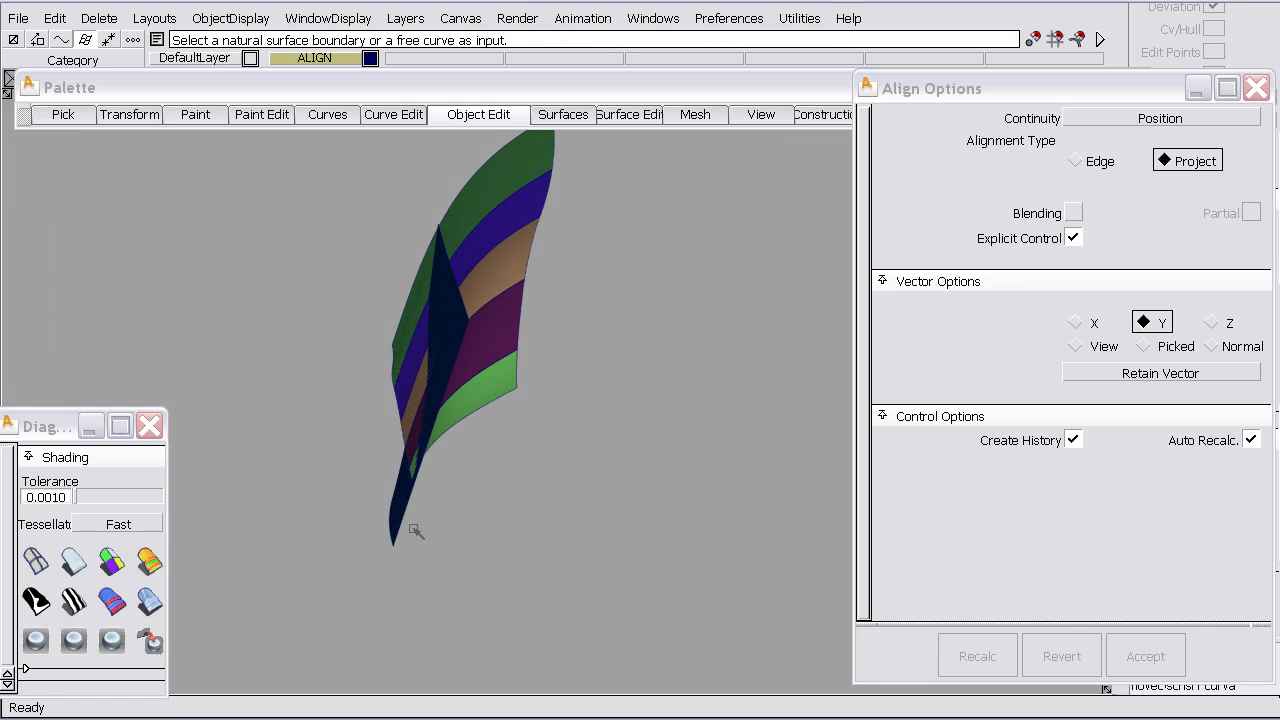
{"action": "left_click_drag", "start_coordinate": [443, 428], "coordinate": [510, 235], "text": "alt+shift"}
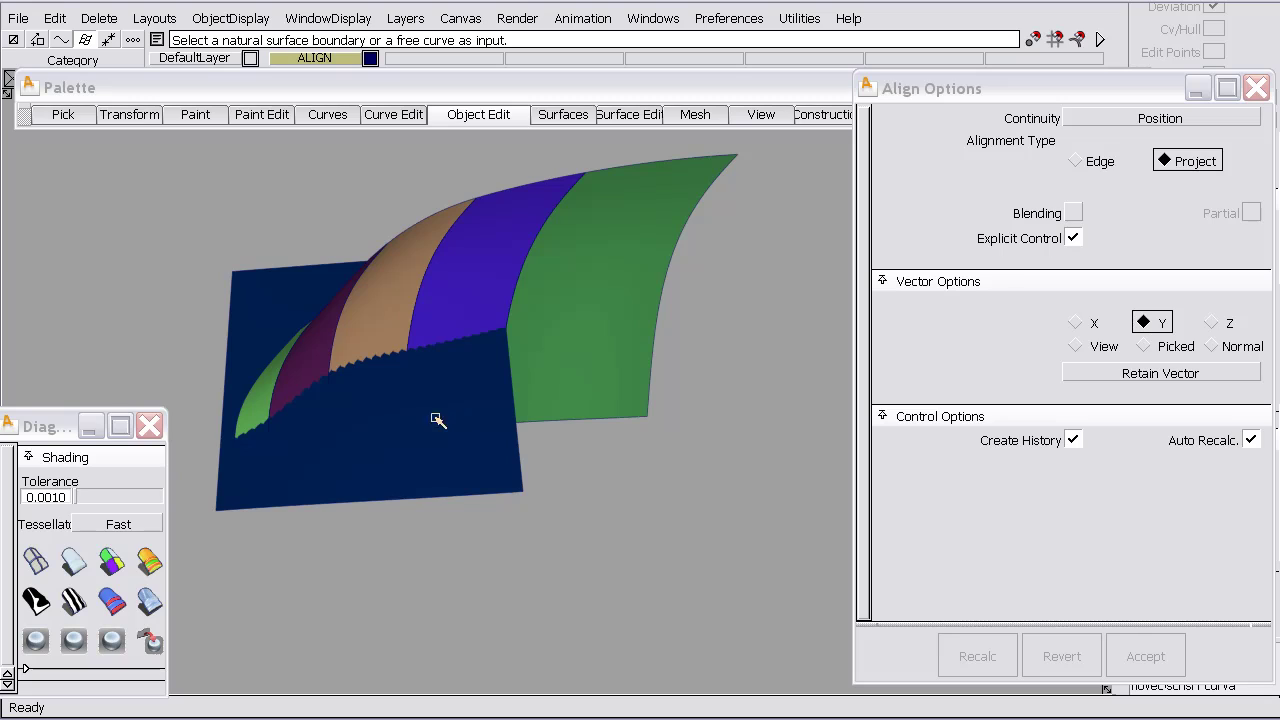
{"action": "left_click", "coordinate": [149, 426]}
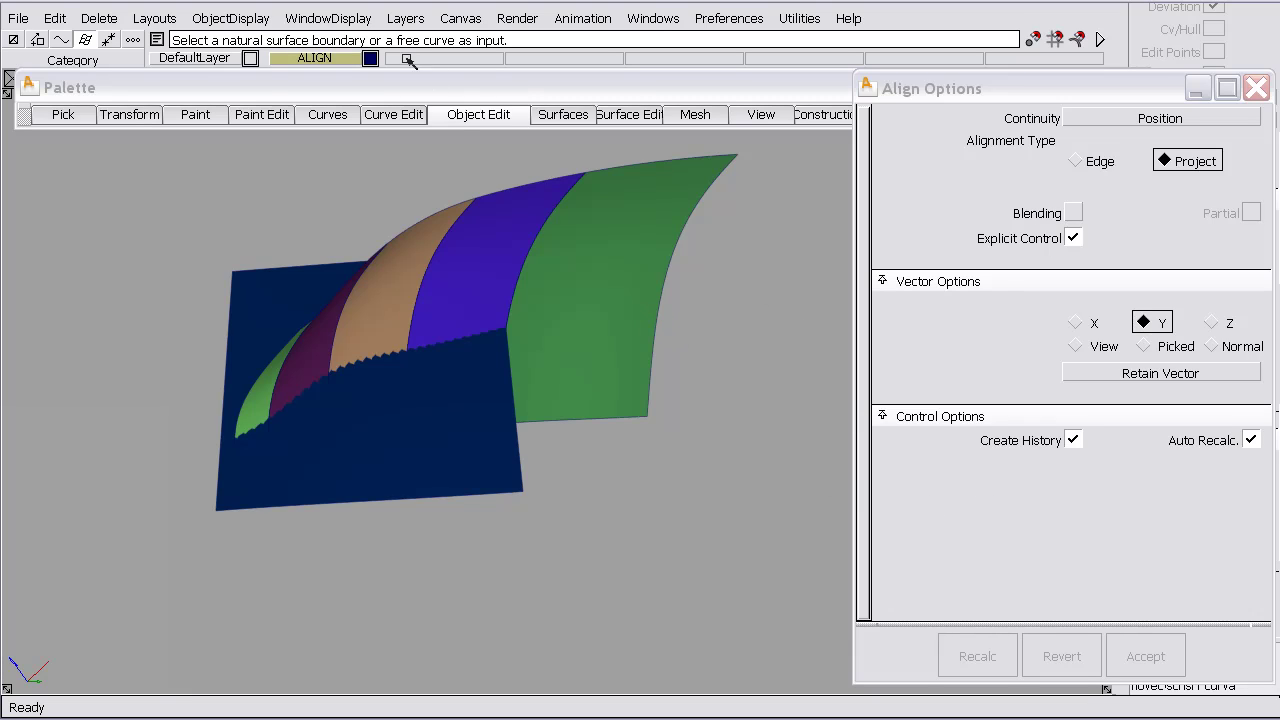
Turn off the diagnostic shading to return the surfaces to wireframe and close the shading window.
{"action": "left_click", "coordinate": [350, 20]}
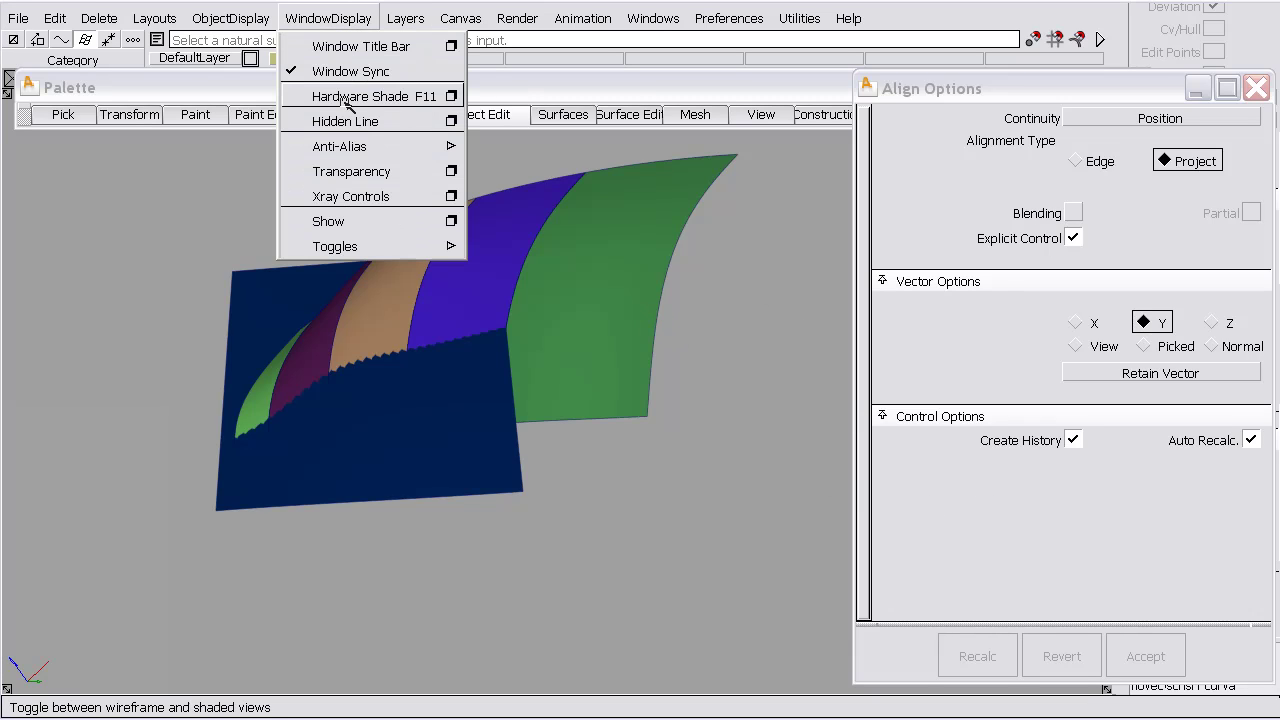
{"action": "left_click", "coordinate": [245, 20]}
{"action": "left_click", "coordinate": [240, 247]}
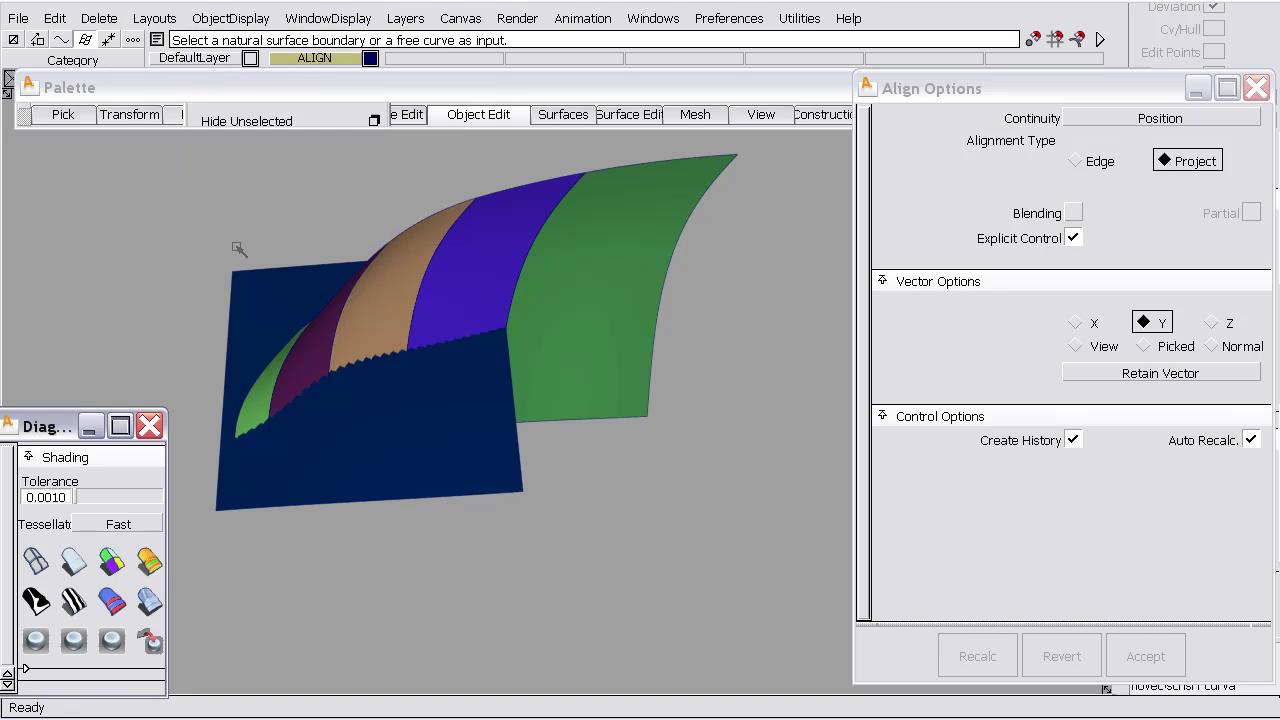
{"action": "left_click", "coordinate": [35, 560]}
{"action": "left_click", "coordinate": [150, 426]}
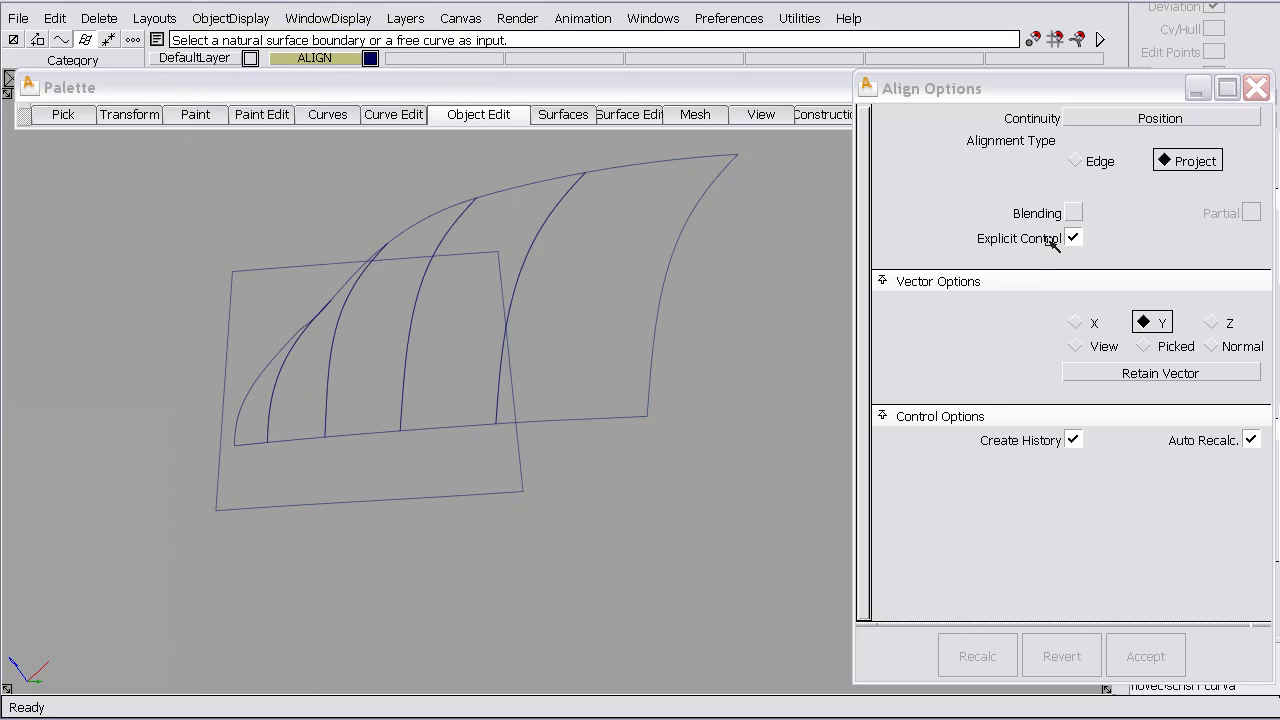
Try to align the lower boundary of the panel next to the largest one to the untrimmed surface, projecting along Y.
{"action": "left_click", "coordinate": [456, 428]}
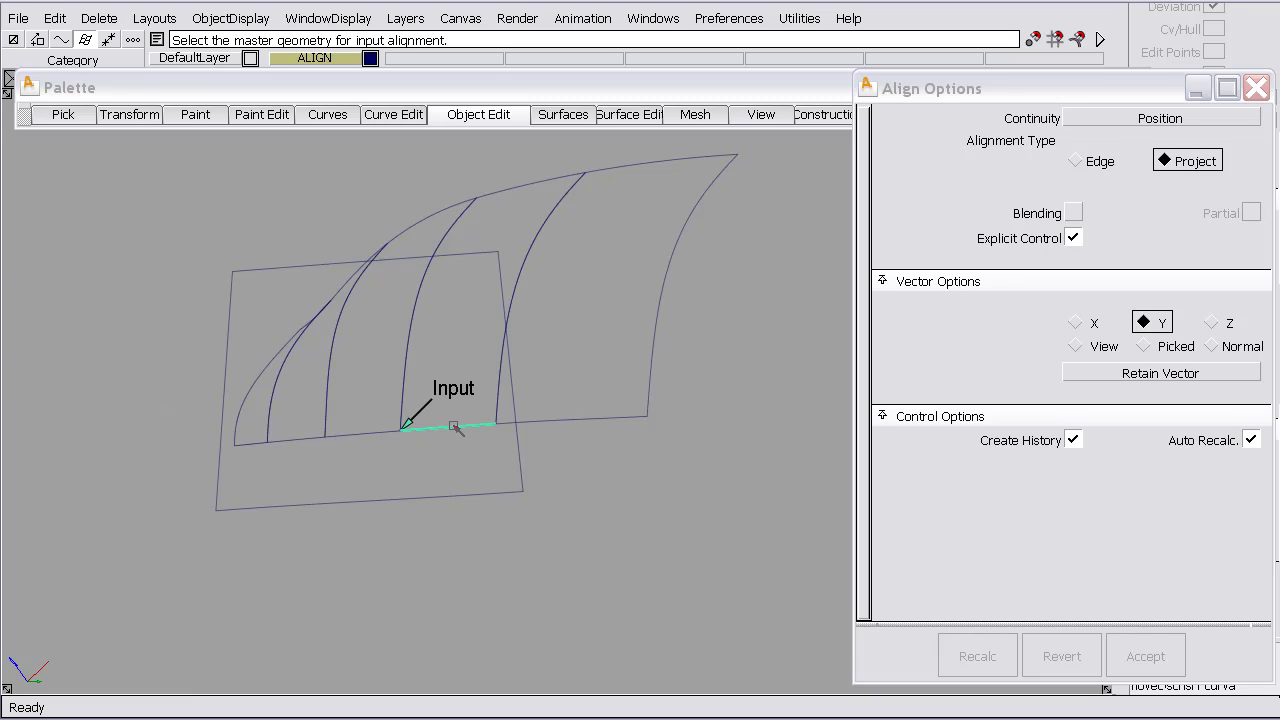
{"action": "left_click", "coordinate": [468, 497]}
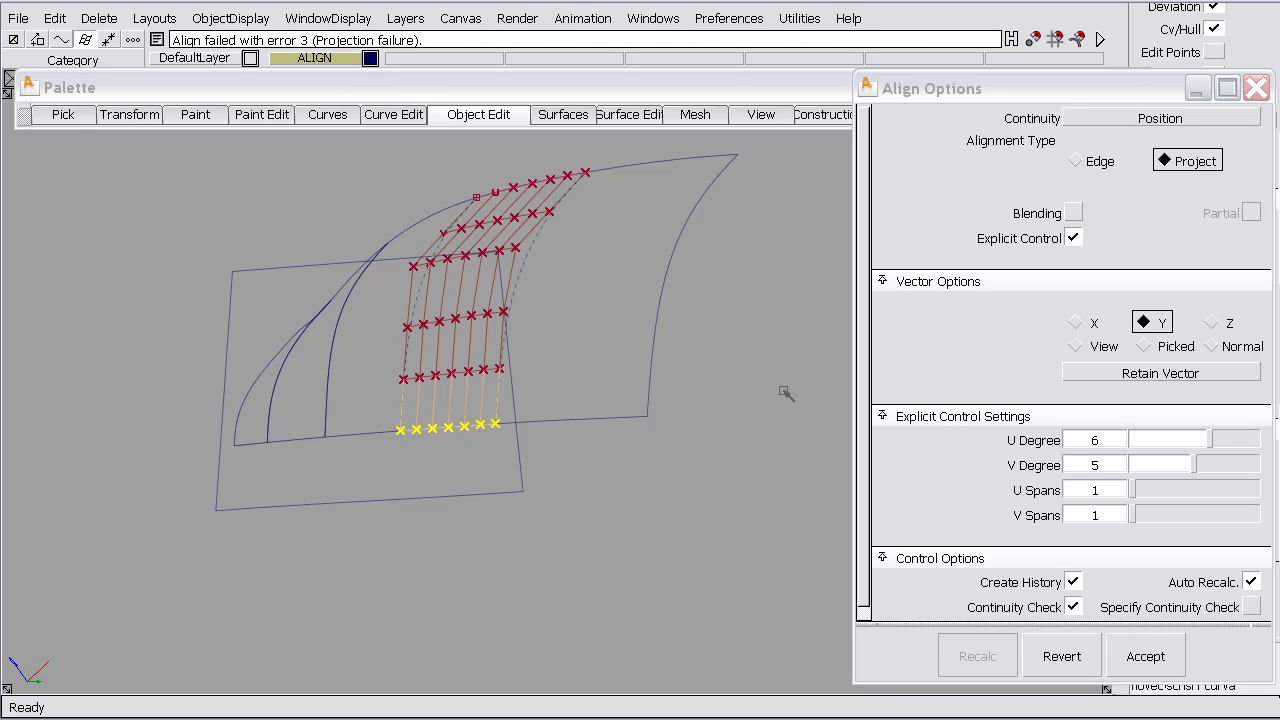
{"action": "left_click_drag", "start_coordinate": [706, 393], "coordinate": [420, 205], "text": "alt+shift"}
{"action": "right_click_drag", "start_coordinate": [620, 315], "coordinate": [566, 163], "text": "alt+shift"}
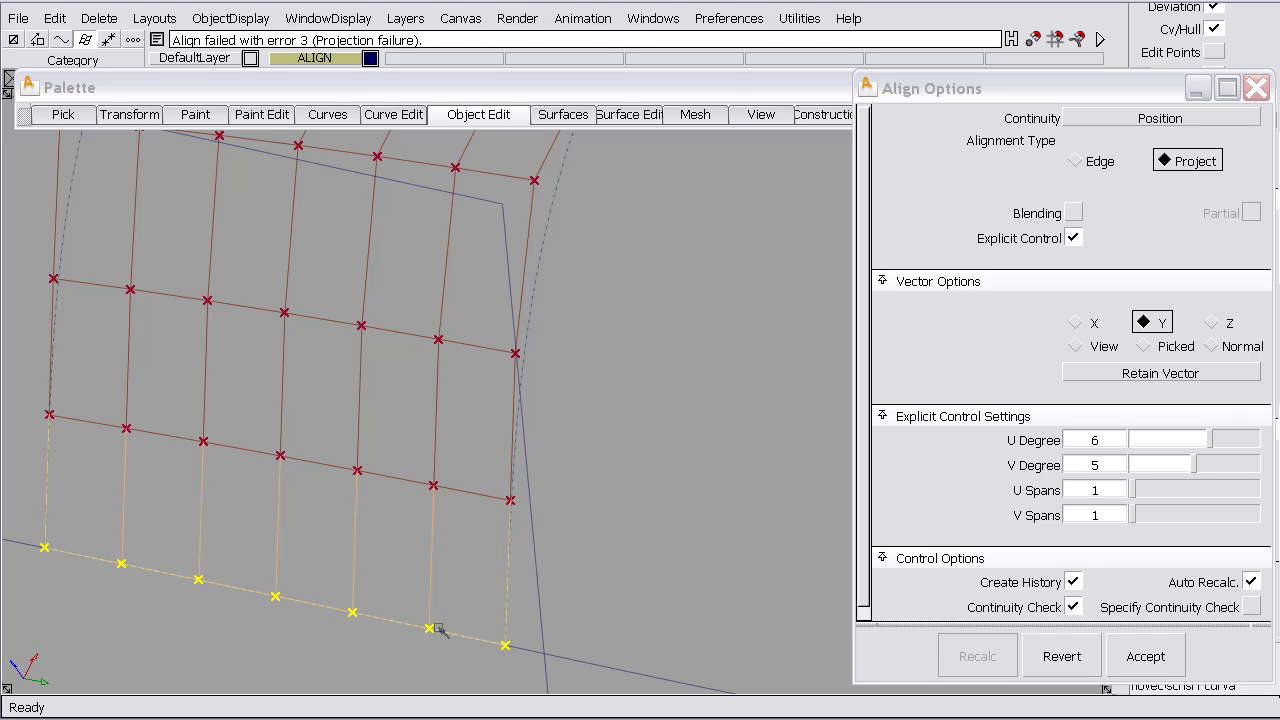
{"action": "right_click_drag", "start_coordinate": [457, 471], "coordinate": [461, 631], "text": "alt+shift"}
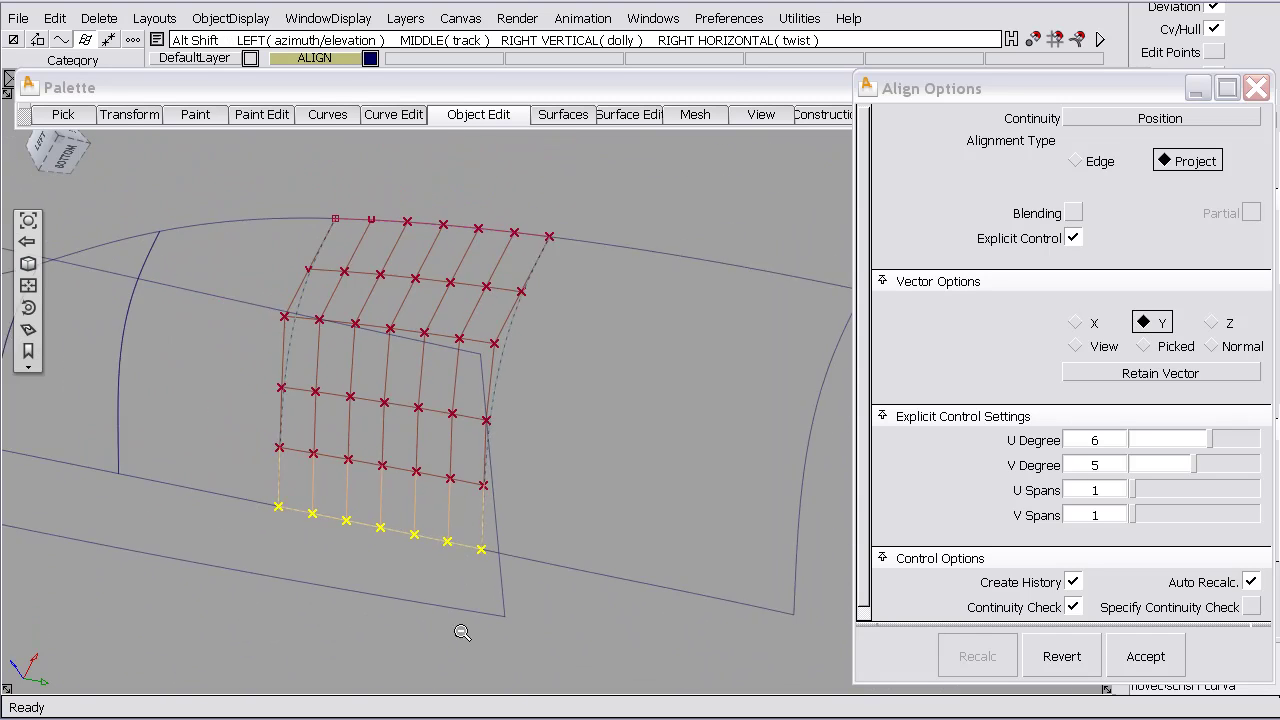
{"action": "middle_click_drag", "start_coordinate": [480, 556], "coordinate": [558, 503], "text": "alt+shift"}
{"action": "left_click_drag", "start_coordinate": [558, 504], "coordinate": [600, 440], "text": "alt+shift"}
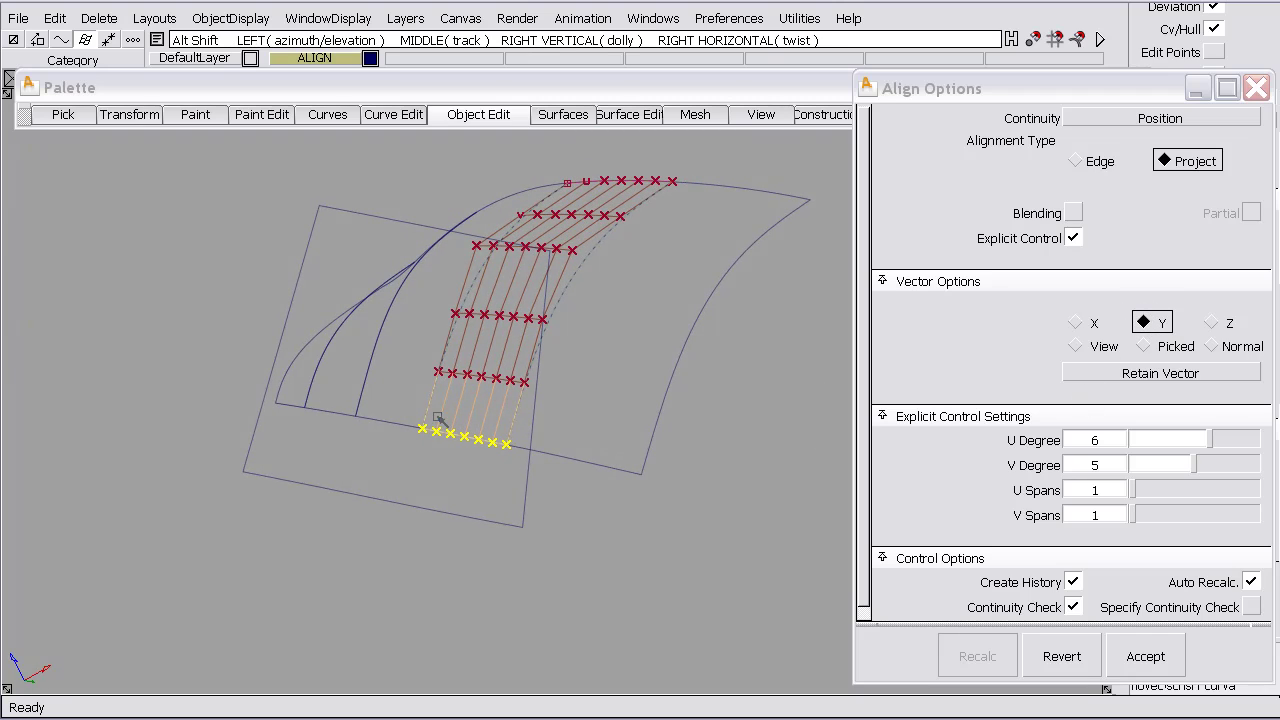
{"action": "left_click_drag", "start_coordinate": [705, 415], "coordinate": [437, 473], "text": "alt+shift"}
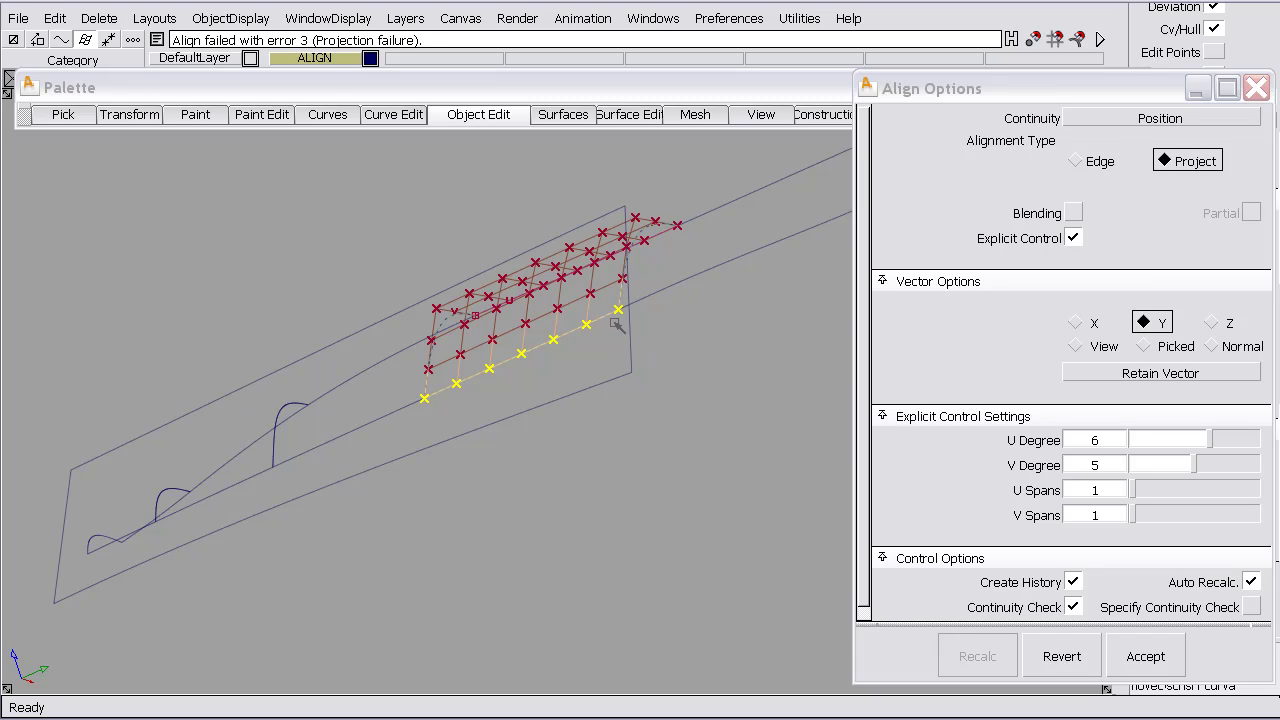
Try Z and X as the projection vector for the panel's alignment.
{"action": "left_click", "coordinate": [1214, 321]}
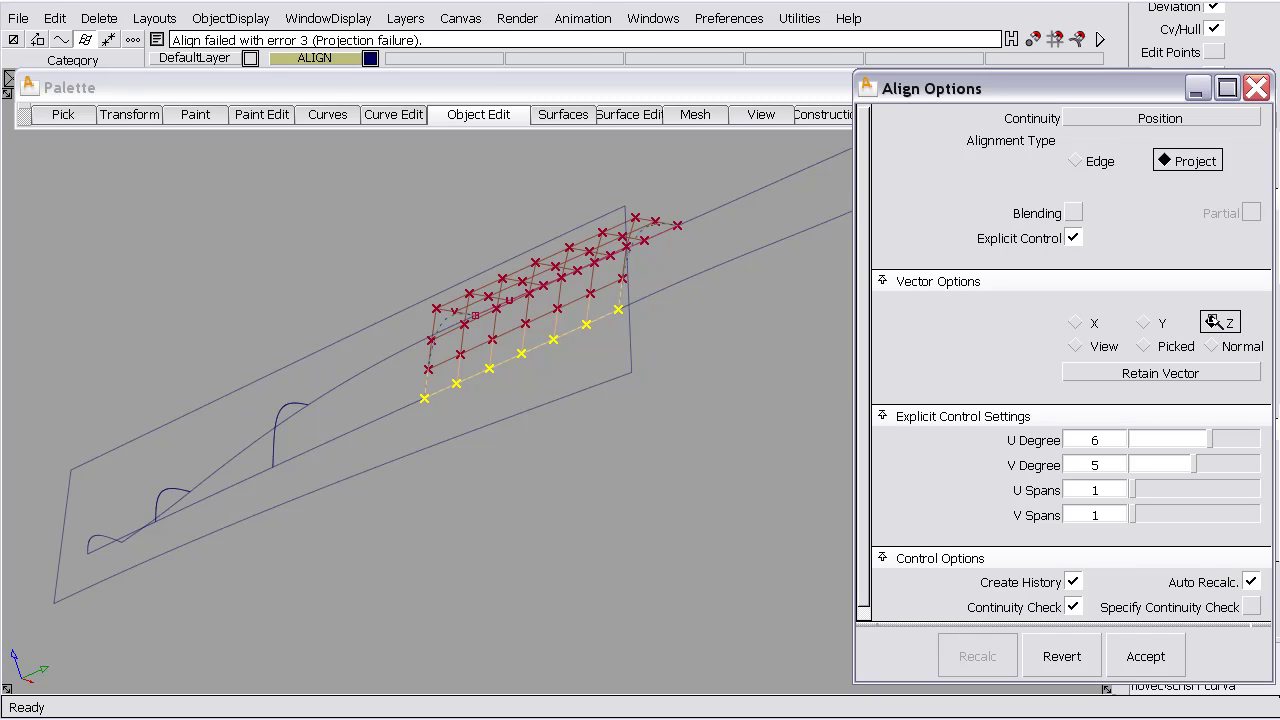
{"action": "left_click", "coordinate": [1075, 322]}
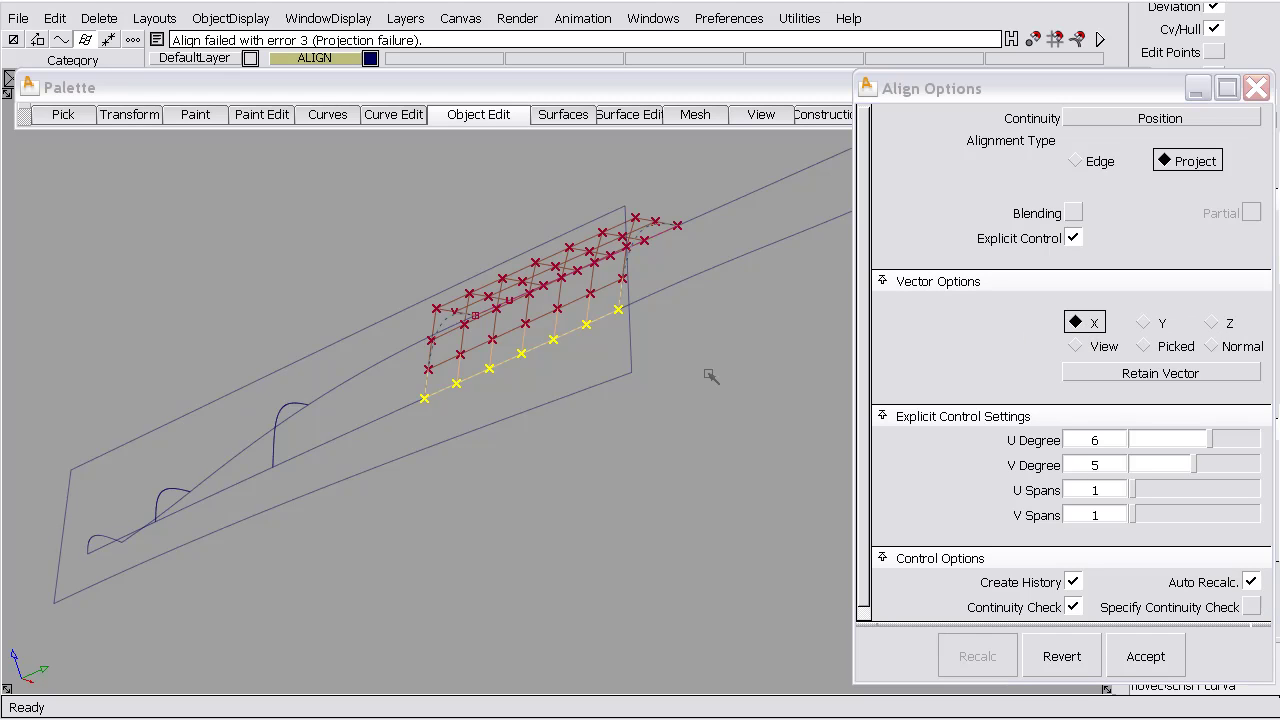
{"action": "left_click_drag", "start_coordinate": [709, 373], "coordinate": [842, 227], "text": "alt+shift"}
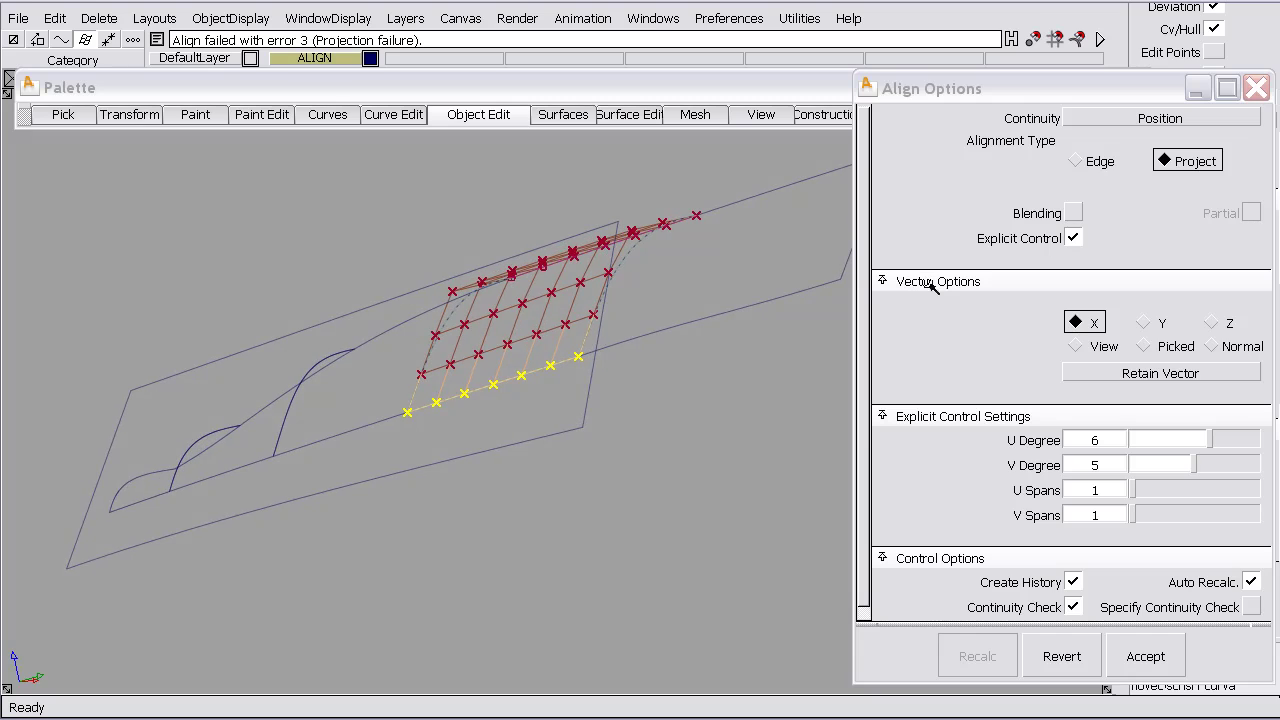
Set the alignment's projection vector to Normal and inspect the projected boundary.
{"action": "left_click", "coordinate": [1213, 345]}
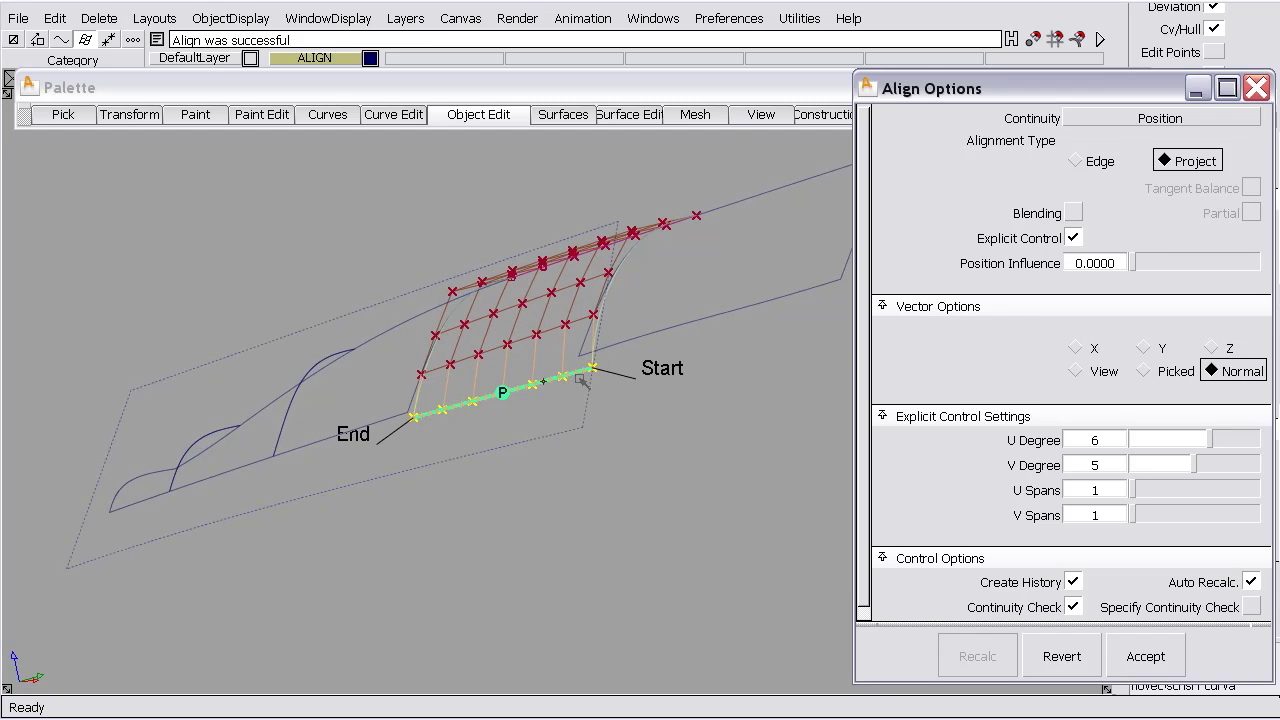
{"action": "left_click_drag", "start_coordinate": [571, 415], "coordinate": [577, 451], "text": "alt+shift"}
{"action": "right_click_drag", "start_coordinate": [577, 451], "coordinate": [530, 332], "text": "alt+shift"}
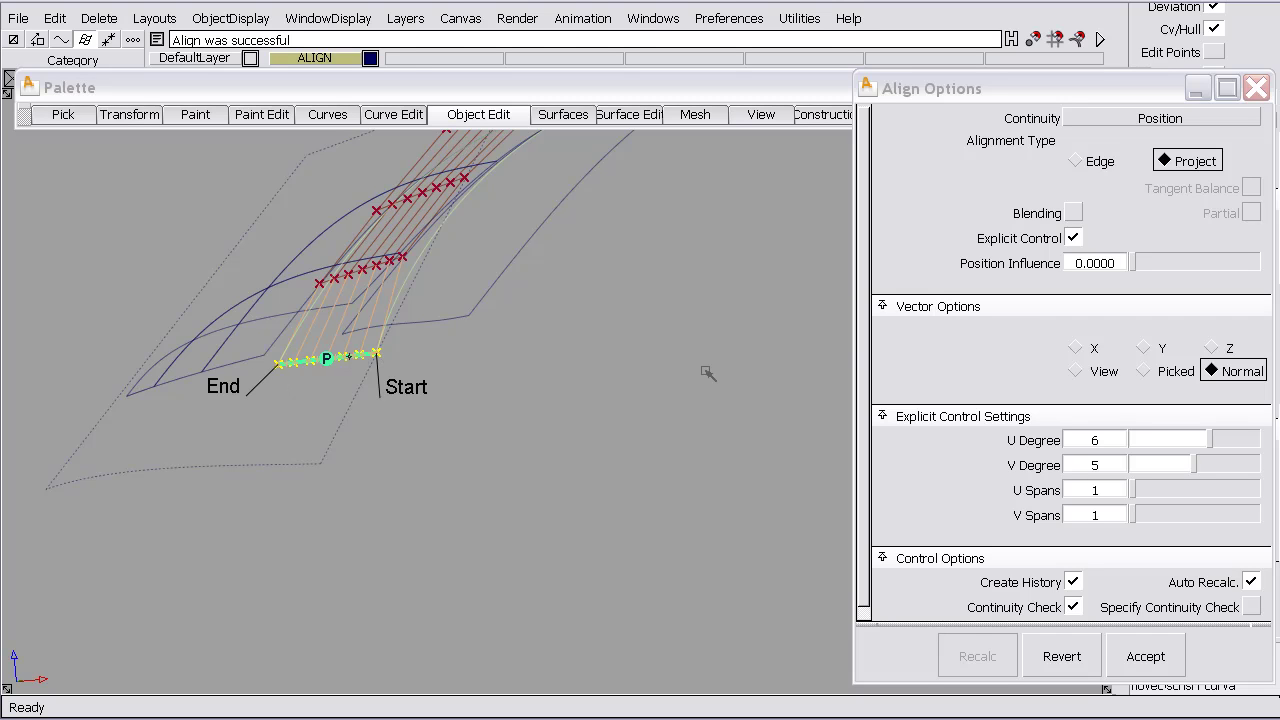
{"action": "left_click_drag", "start_coordinate": [670, 362], "coordinate": [630, 360], "text": "alt+shift"}
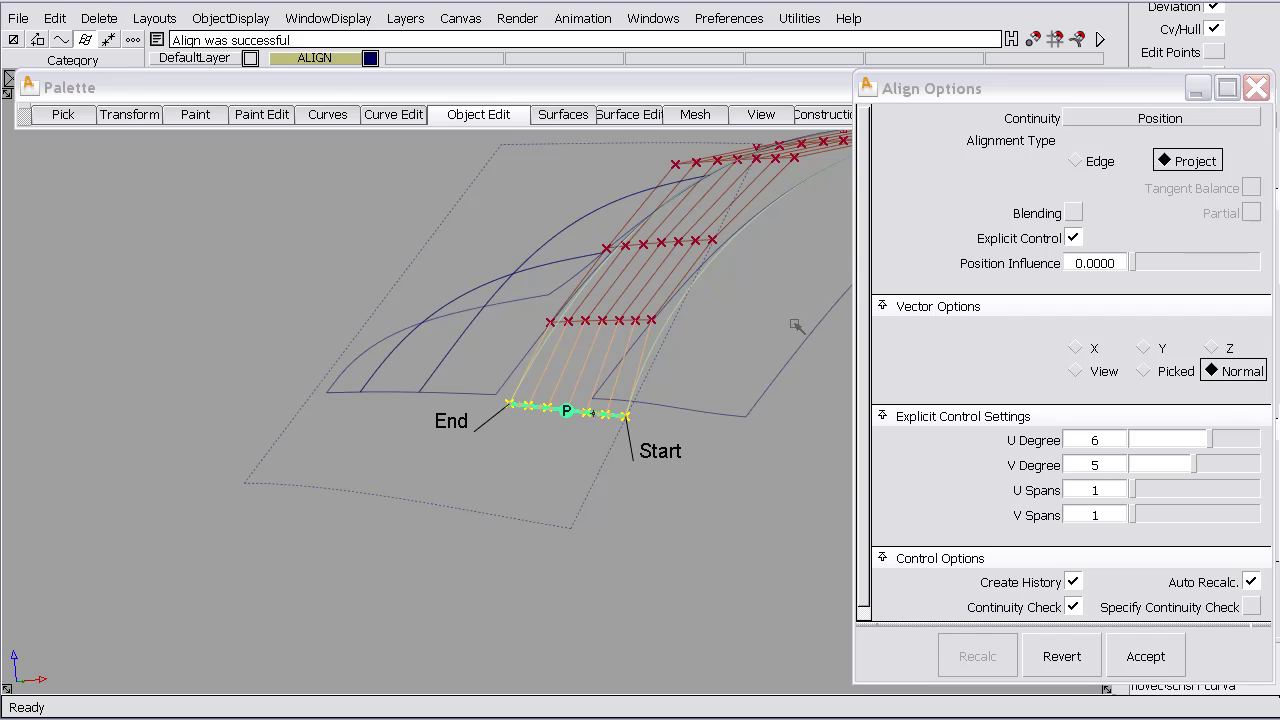
Set the alignment's continuity to Curvature and finish it, leaving the Align tool ready for another boundary.
{"action": "left_click", "coordinate": [1158, 122]}
{"action": "left_click", "coordinate": [1155, 143]}
{"action": "left_click_drag", "start_coordinate": [790, 302], "coordinate": [746, 292], "text": "alt+shift"}
{"action": "key", "text": "ctrl+a"}
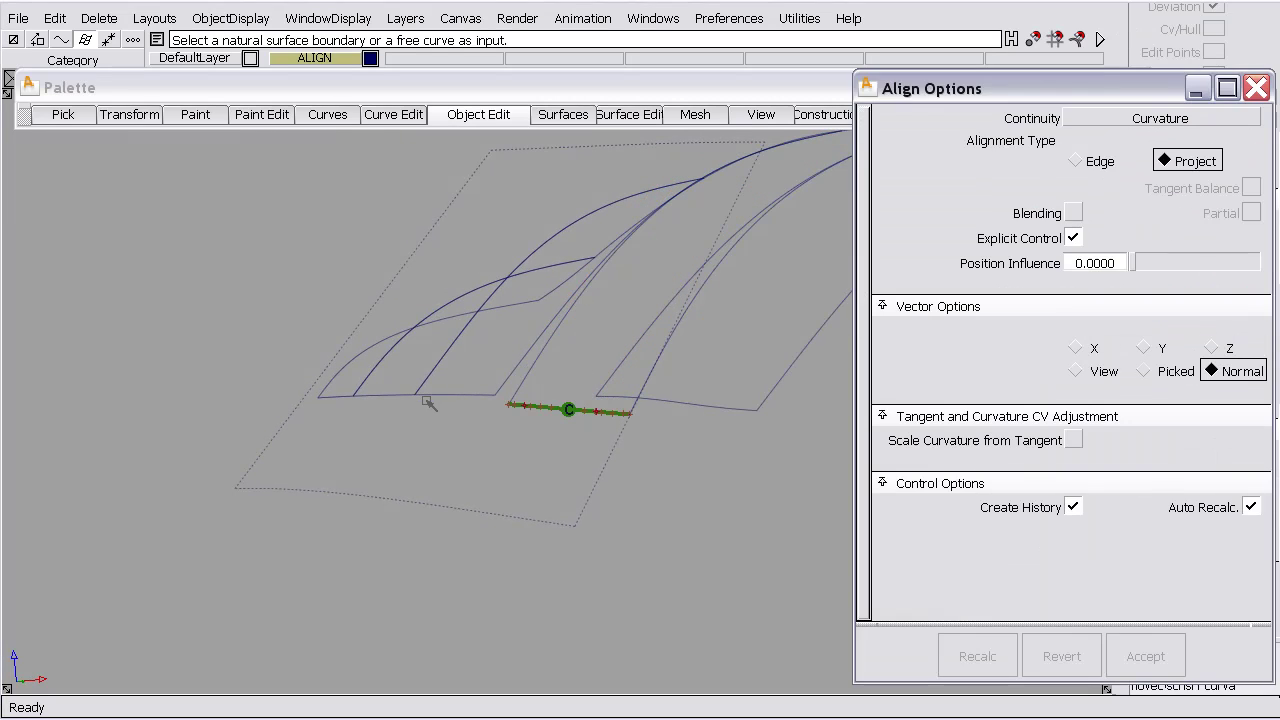
Align the lower boundary of the middle panel to the untrimmed surface with Curvature continuity and restart Align.
{"action": "left_click", "coordinate": [436, 397]}
{"action": "left_click", "coordinate": [440, 399]}
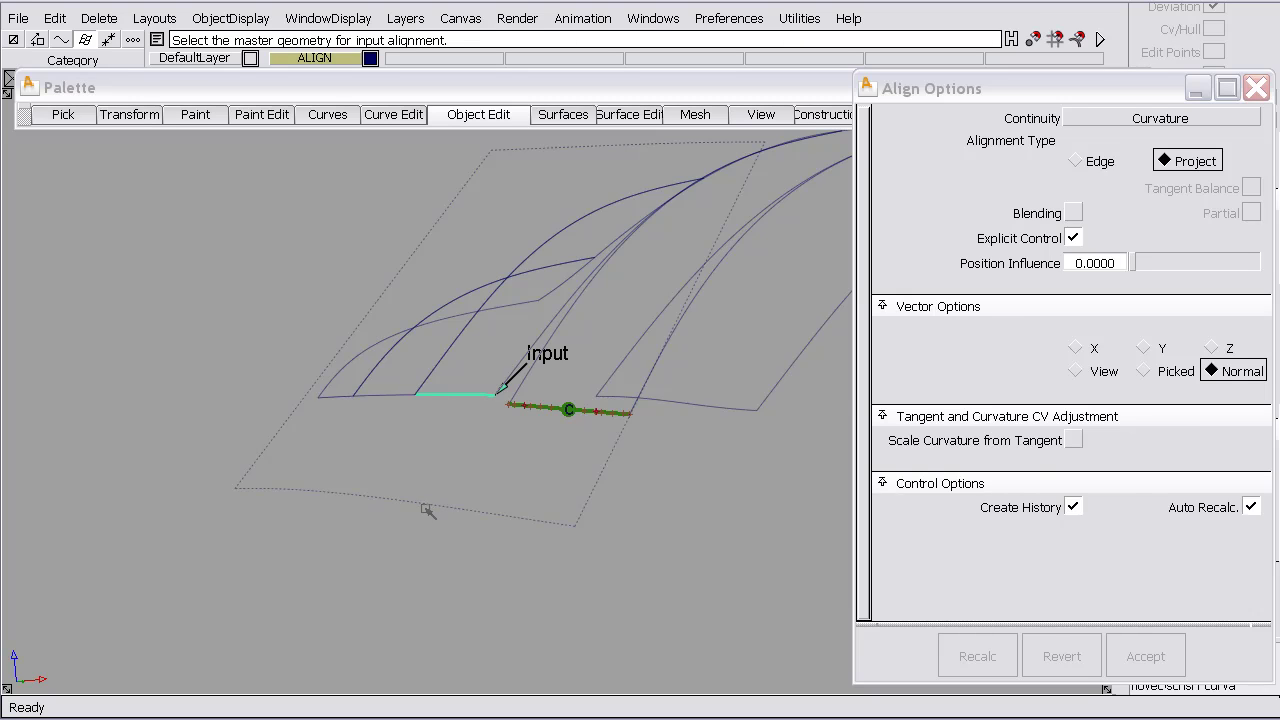
{"action": "left_click", "coordinate": [427, 511]}
{"action": "middle_click_drag", "start_coordinate": [510, 447], "coordinate": [462, 419], "text": "alt+shift"}
{"action": "left_click_drag", "start_coordinate": [399, 444], "coordinate": [399, 392], "text": "ctrl+shift"}
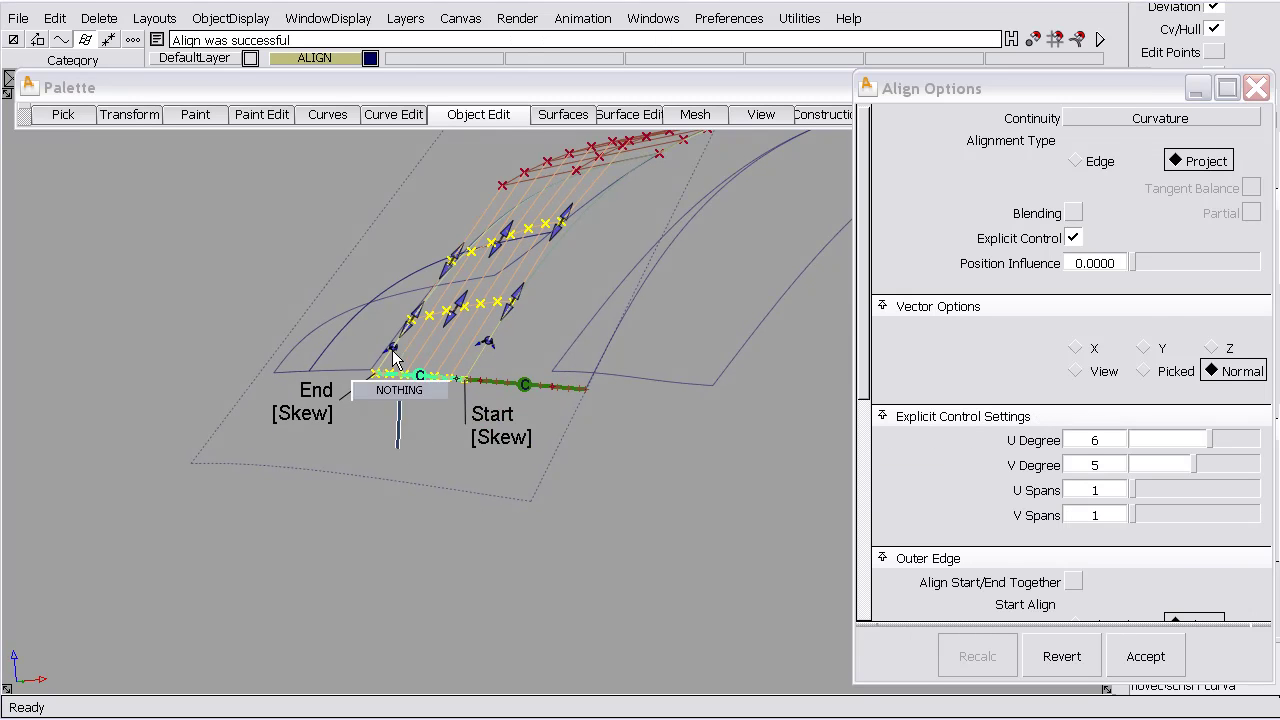
Align the lower boundary of the second-smallest panel to the untrimmed surface with Curvature continuity and restart Align.
{"action": "left_click", "coordinate": [343, 375]}
{"action": "left_click", "coordinate": [344, 477]}
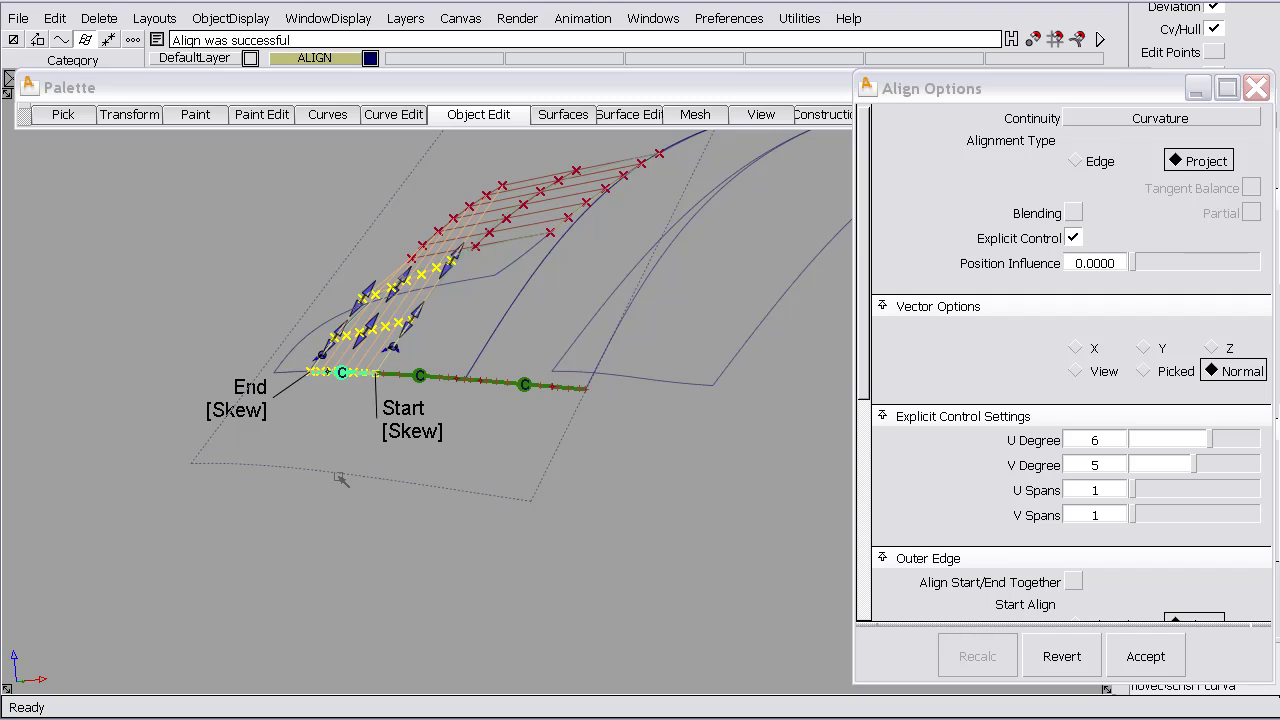
{"action": "left_click_drag", "start_coordinate": [319, 407], "coordinate": [313, 366], "text": "ctrl+shift"}
Align the lower boundary of the smallest panel at the row's end to the untrimmed surface and finish its alignment.
{"action": "left_click", "coordinate": [295, 373]}
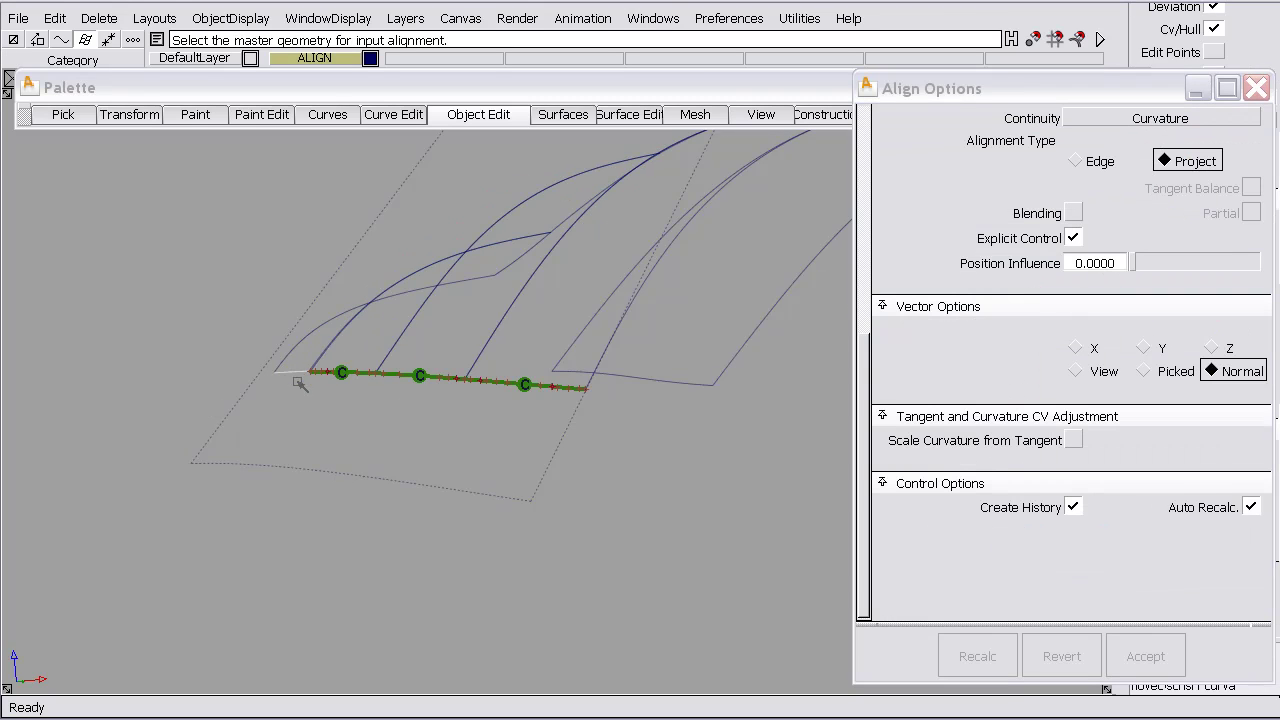
{"action": "left_click", "coordinate": [281, 466]}
{"action": "left_click", "coordinate": [371, 362]}
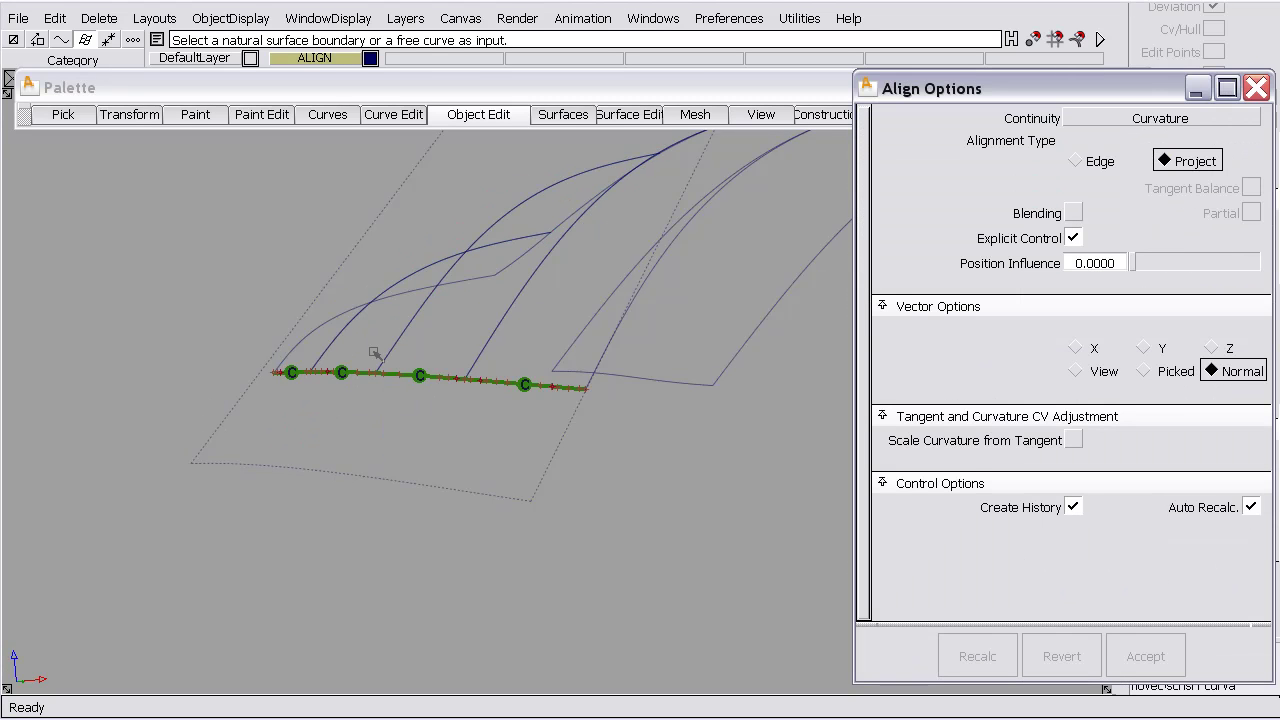
Align the side boundary of the surface beside the row to the adjacent panel using Edge alignment with Curvature continuity.
{"action": "left_click_drag", "start_coordinate": [463, 309], "coordinate": [446, 397], "text": "alt+shift"}
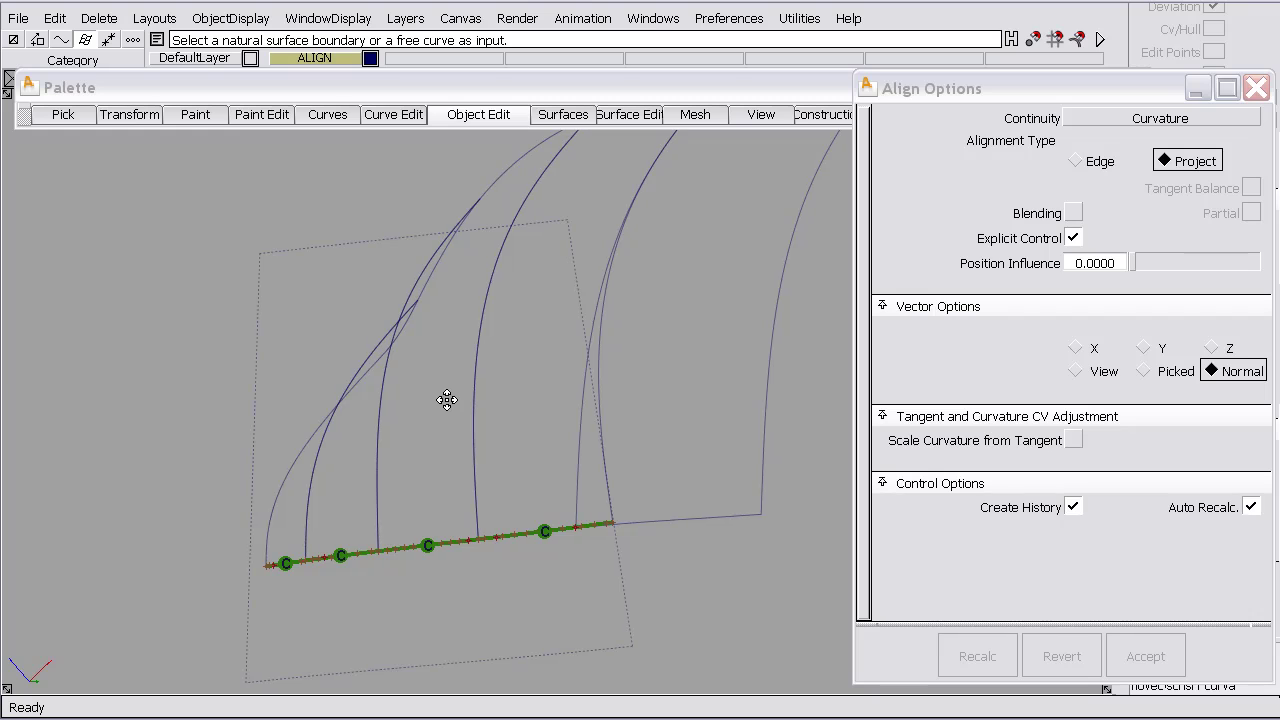
{"action": "left_click", "coordinate": [606, 522], "text": "alt+shift"}
{"action": "left_click_drag", "start_coordinate": [615, 575], "coordinate": [429, 323], "text": "alt+shift"}
{"action": "right_click_drag", "start_coordinate": [429, 323], "coordinate": [477, 466], "text": "alt+shift"}
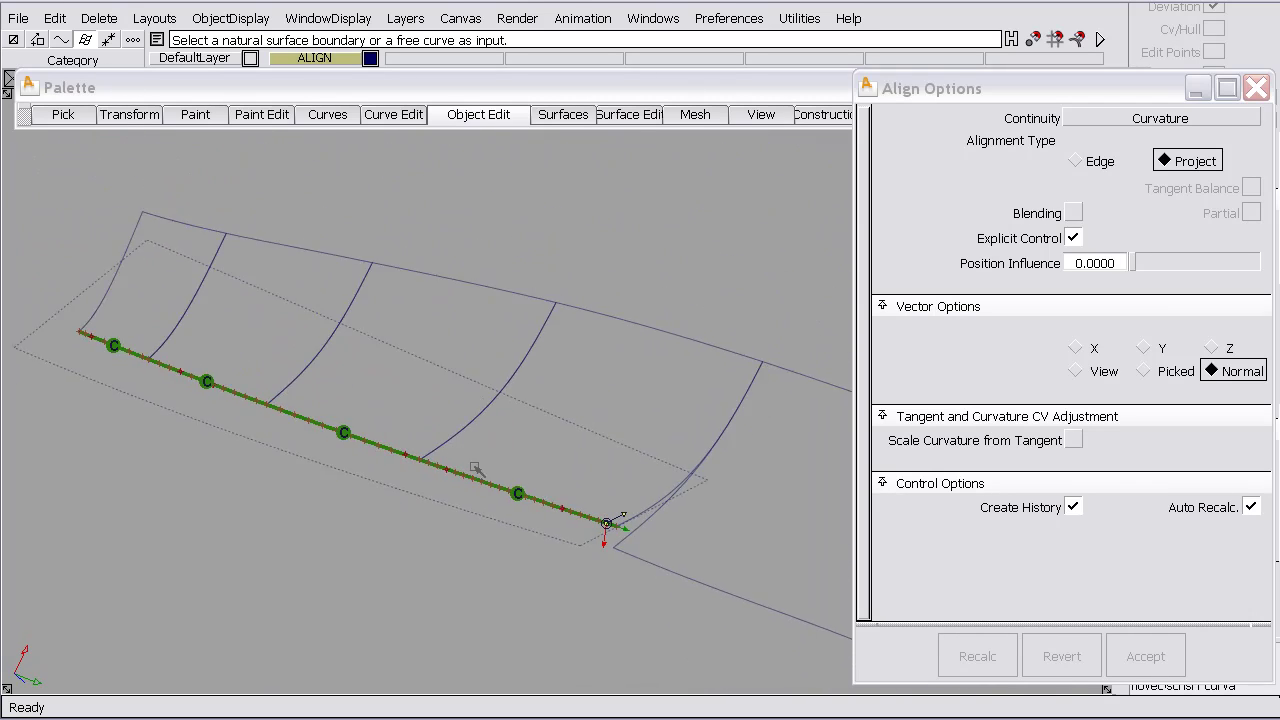
{"action": "middle_click_drag", "start_coordinate": [477, 466], "coordinate": [517, 440], "text": "alt+shift"}
{"action": "left_click_drag", "start_coordinate": [517, 440], "coordinate": [356, 366], "text": "alt+shift"}
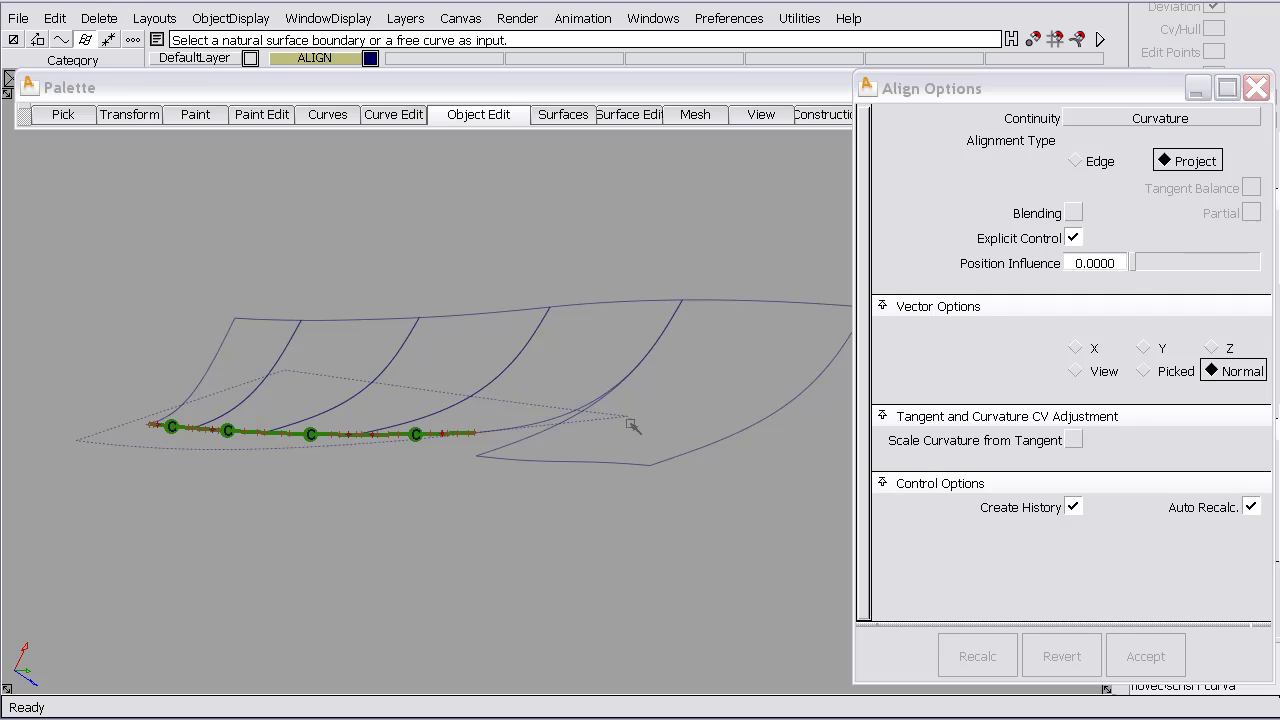
{"action": "left_click_drag", "start_coordinate": [548, 422], "coordinate": [510, 418], "text": "alt+shift"}
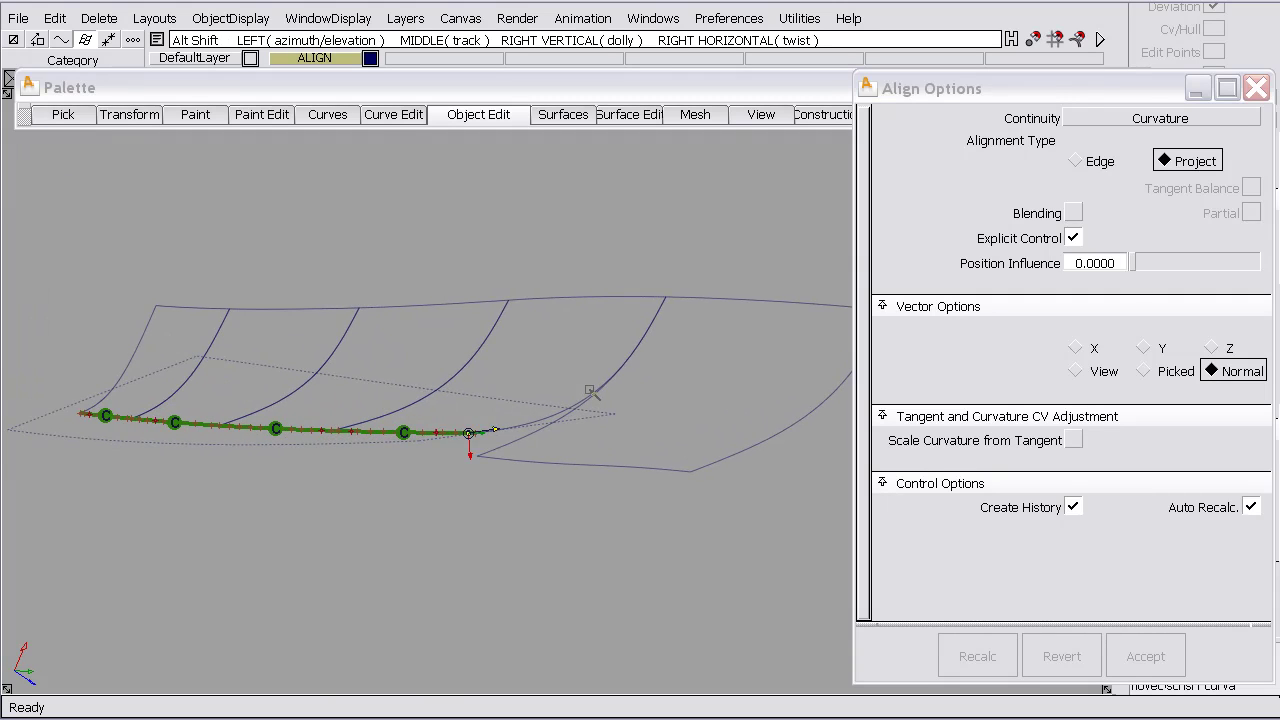
{"action": "left_click", "coordinate": [1072, 161]}
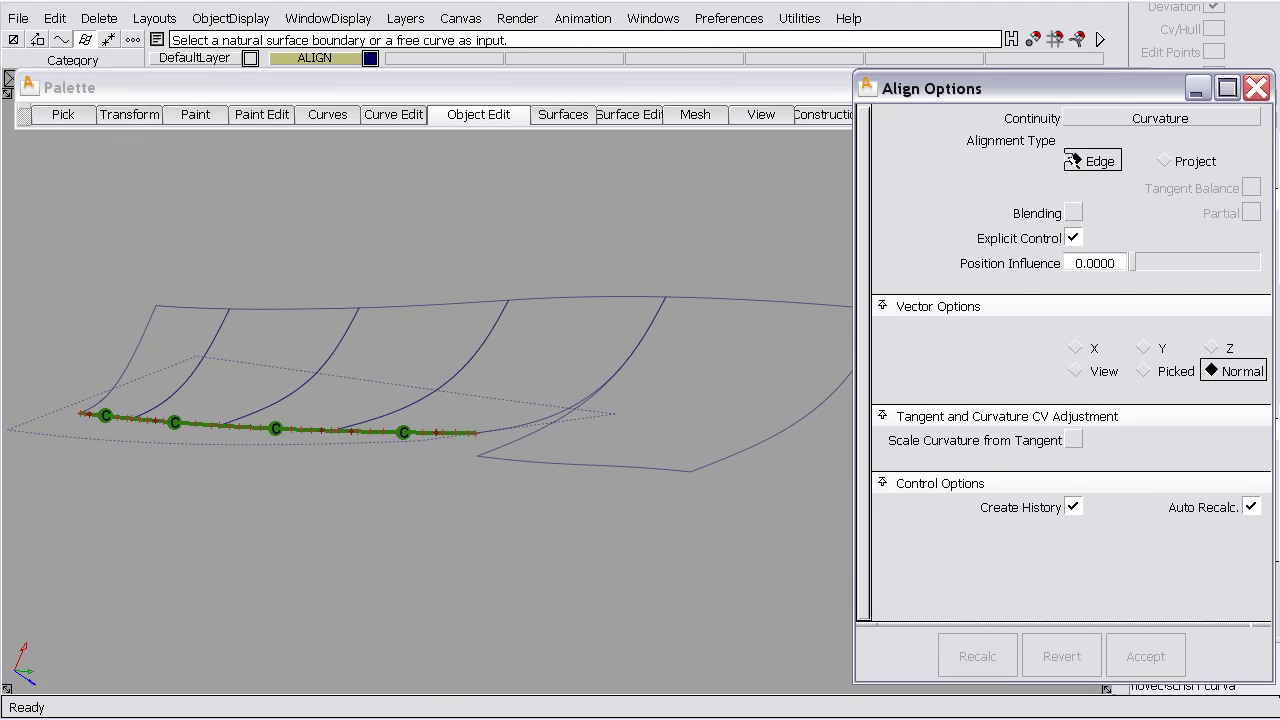
{"action": "left_click", "coordinate": [513, 448]}
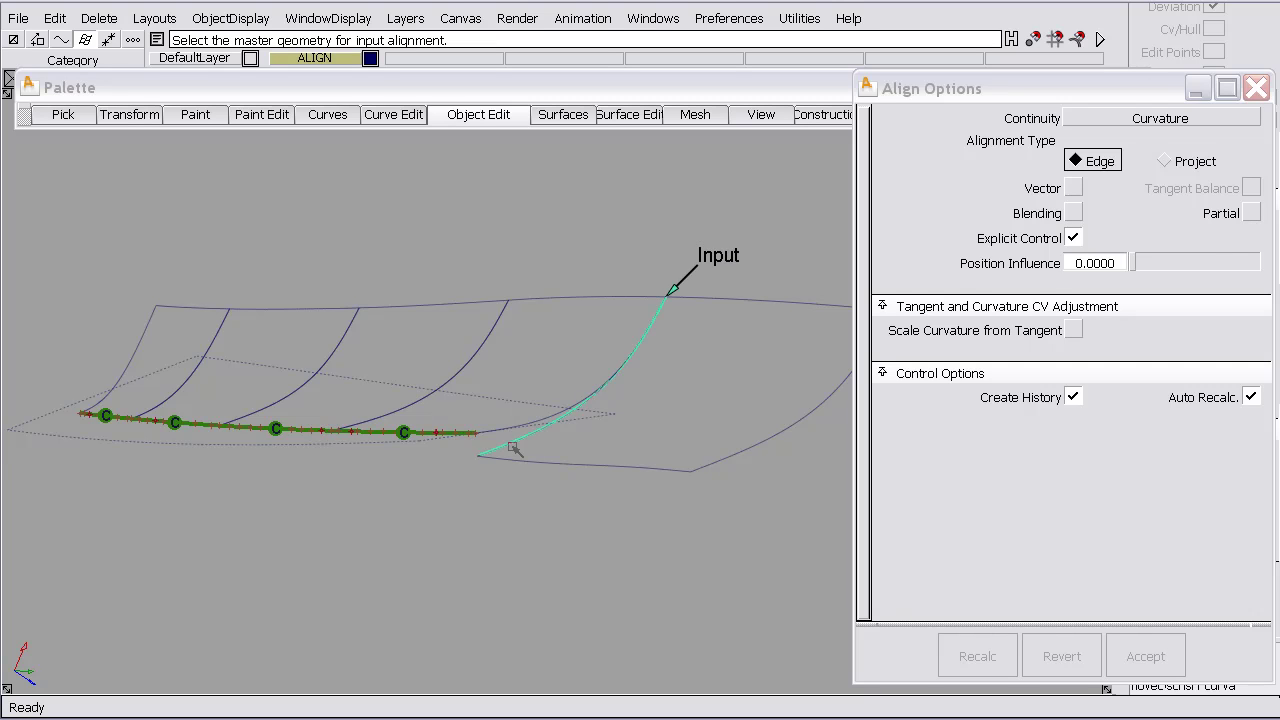
{"action": "left_click", "coordinate": [541, 421]}
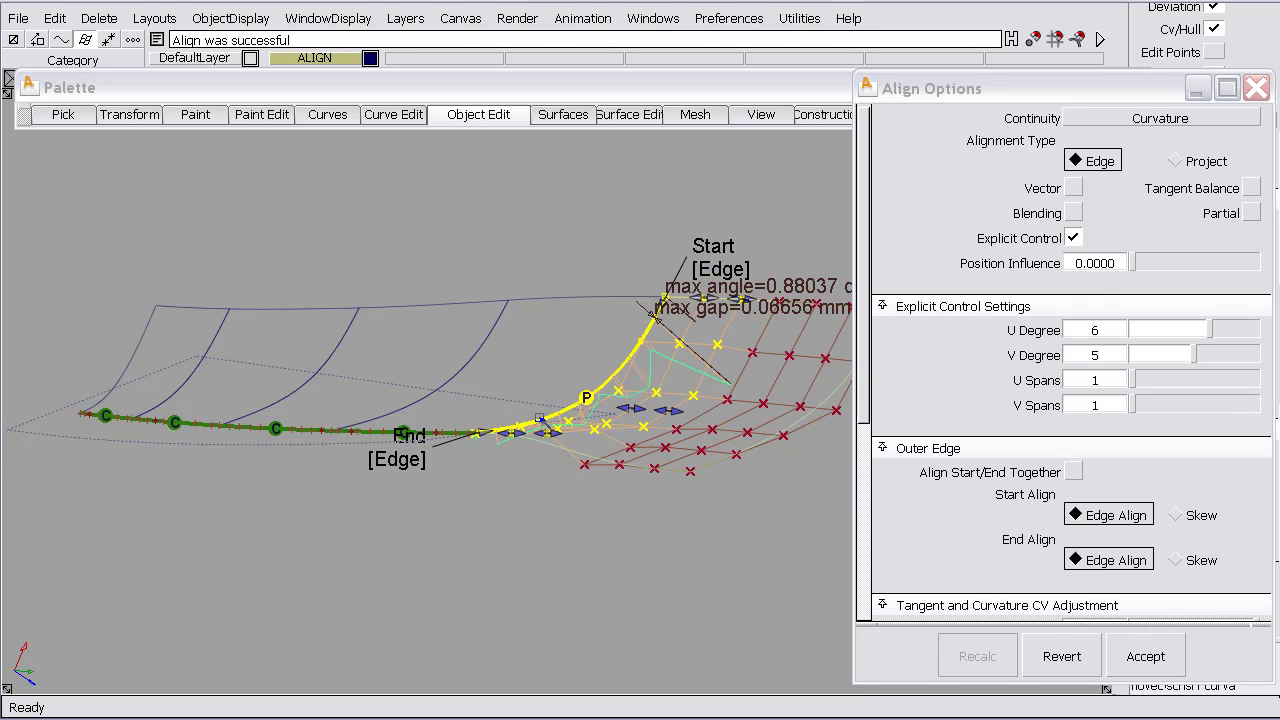
Set the edge alignment's Position Influence to 1.0000 and inspect the CV rows from several angles.
{"action": "left_click_drag", "start_coordinate": [541, 421], "coordinate": [484, 421], "text": "alt+shift"}
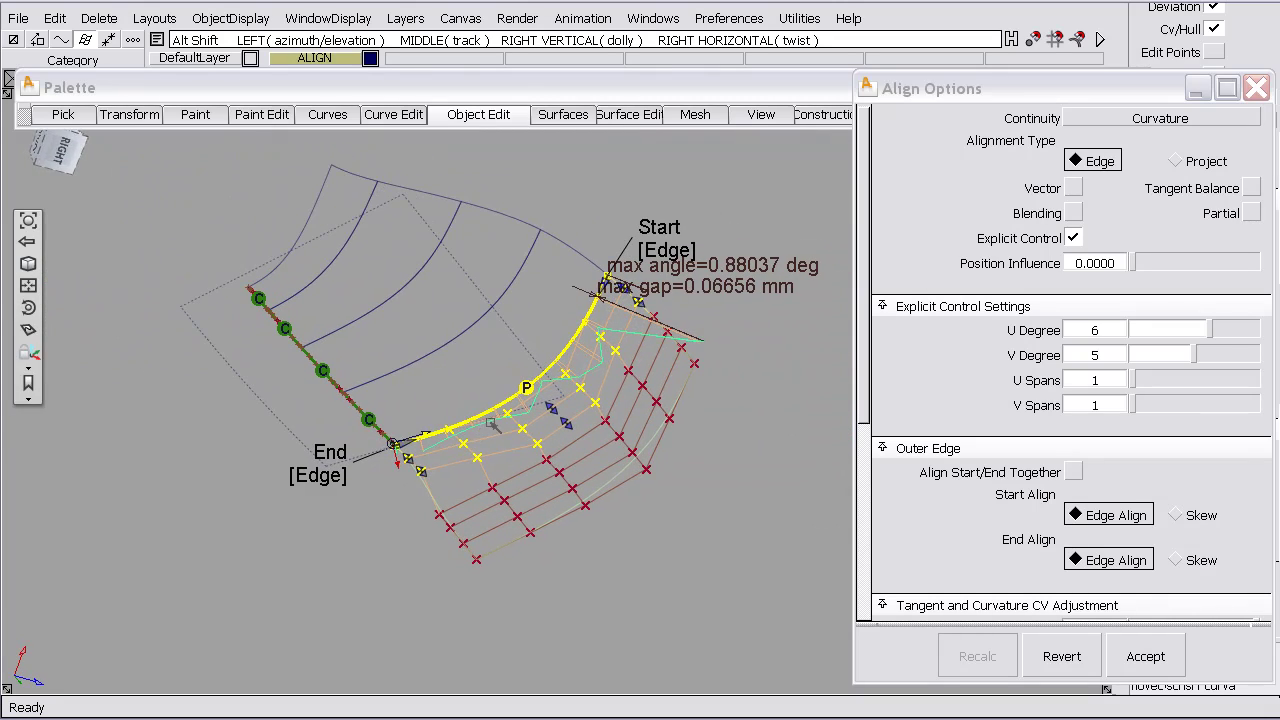
{"action": "left_click", "coordinate": [1136, 260]}
{"action": "left_click_drag", "start_coordinate": [1137, 262], "coordinate": [1274, 260]}
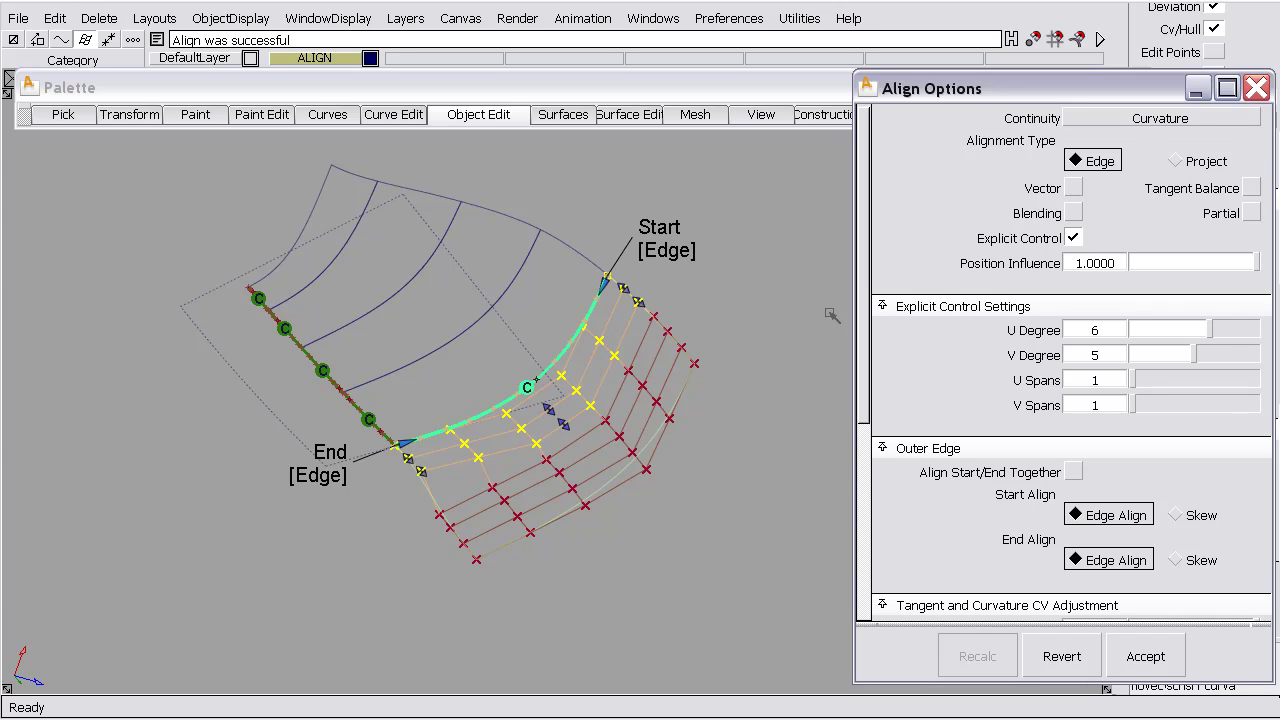
{"action": "left_click_drag", "start_coordinate": [536, 521], "coordinate": [665, 461], "text": "alt+shift"}
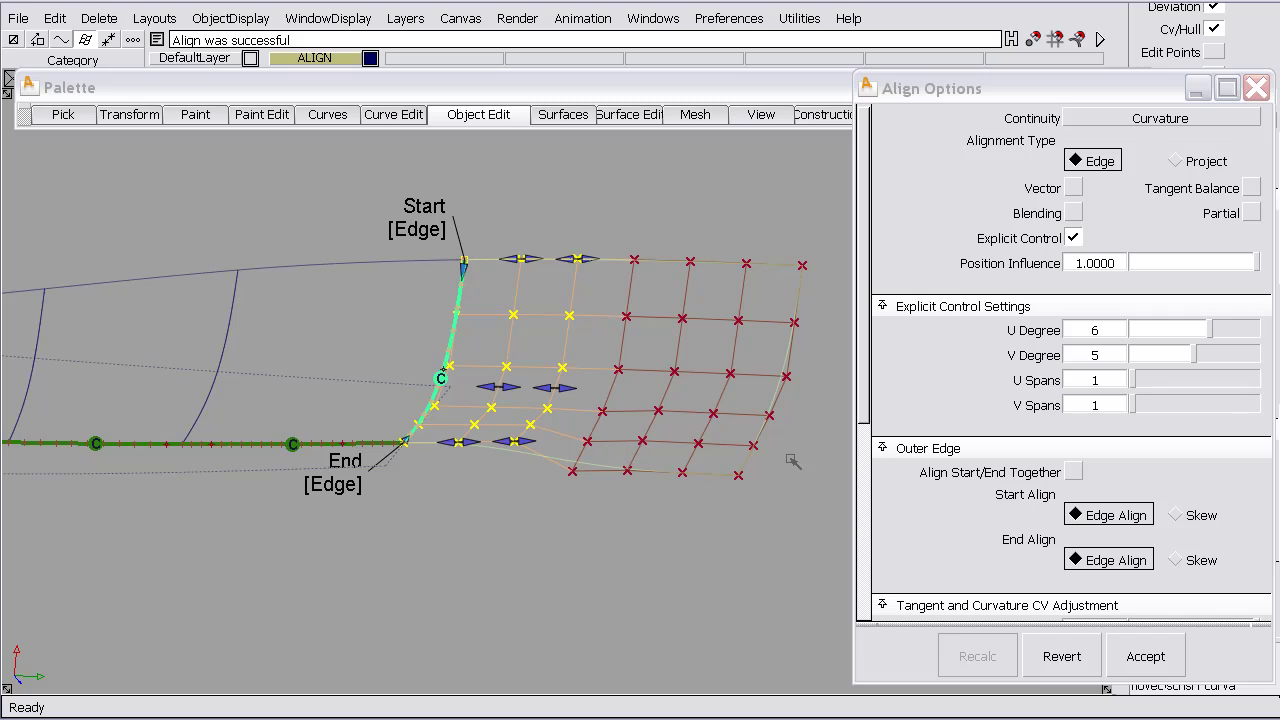
Enable Blending with 1 extra CV row for the edge alignment, compare it with Blending off, and leave the alignment by picking nothing.
{"action": "left_click", "coordinate": [1073, 213]}
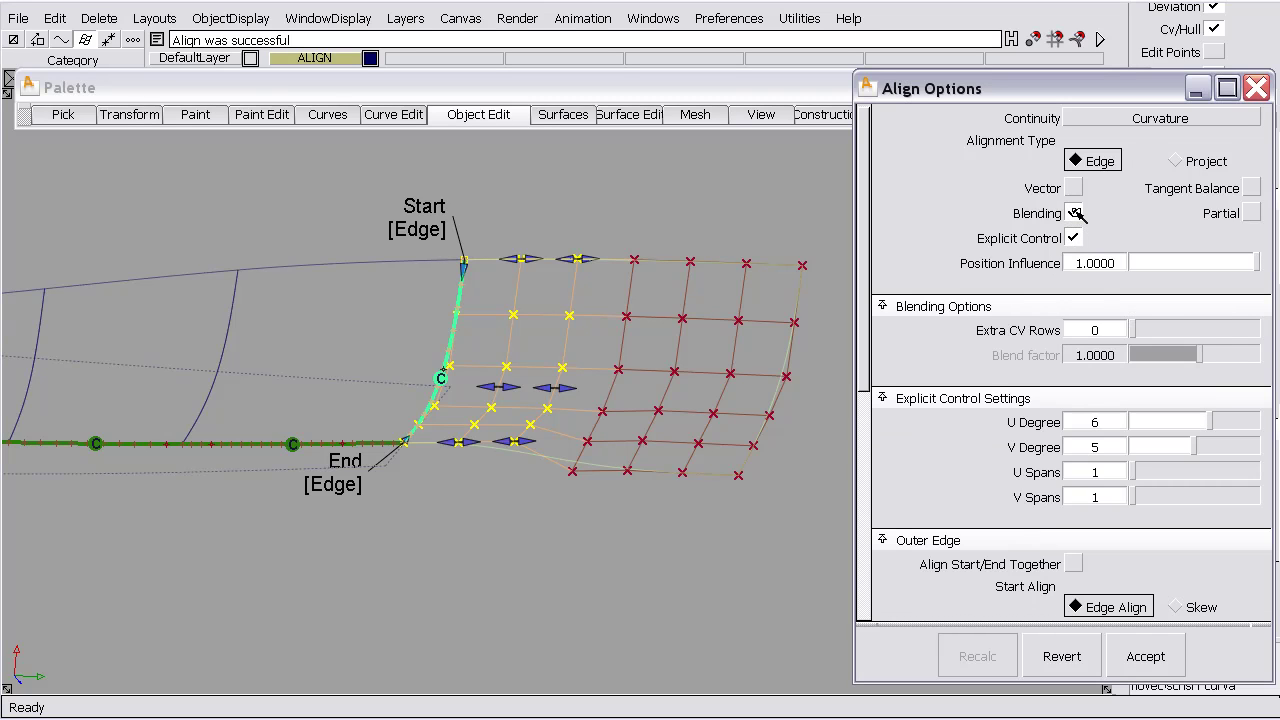
{"action": "left_click_drag", "start_coordinate": [1132, 326], "coordinate": [1140, 327]}
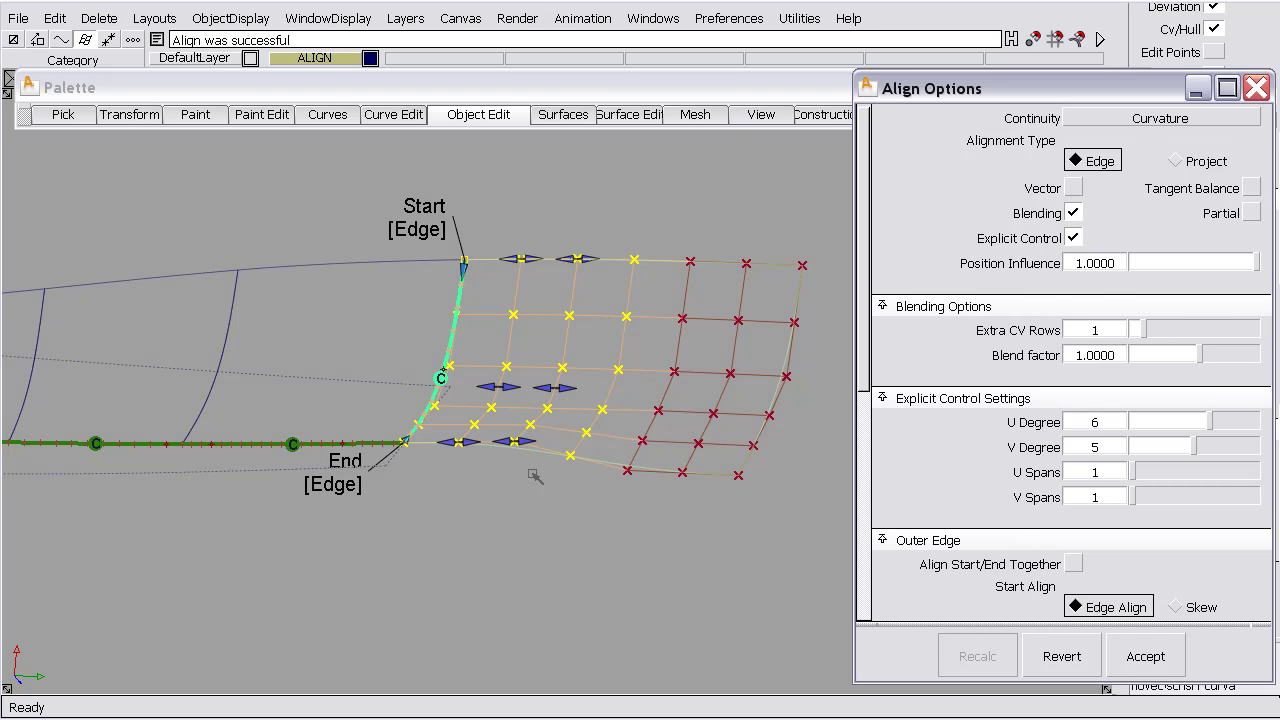
{"action": "left_click_drag", "start_coordinate": [528, 474], "coordinate": [588, 464], "text": "alt+shift"}
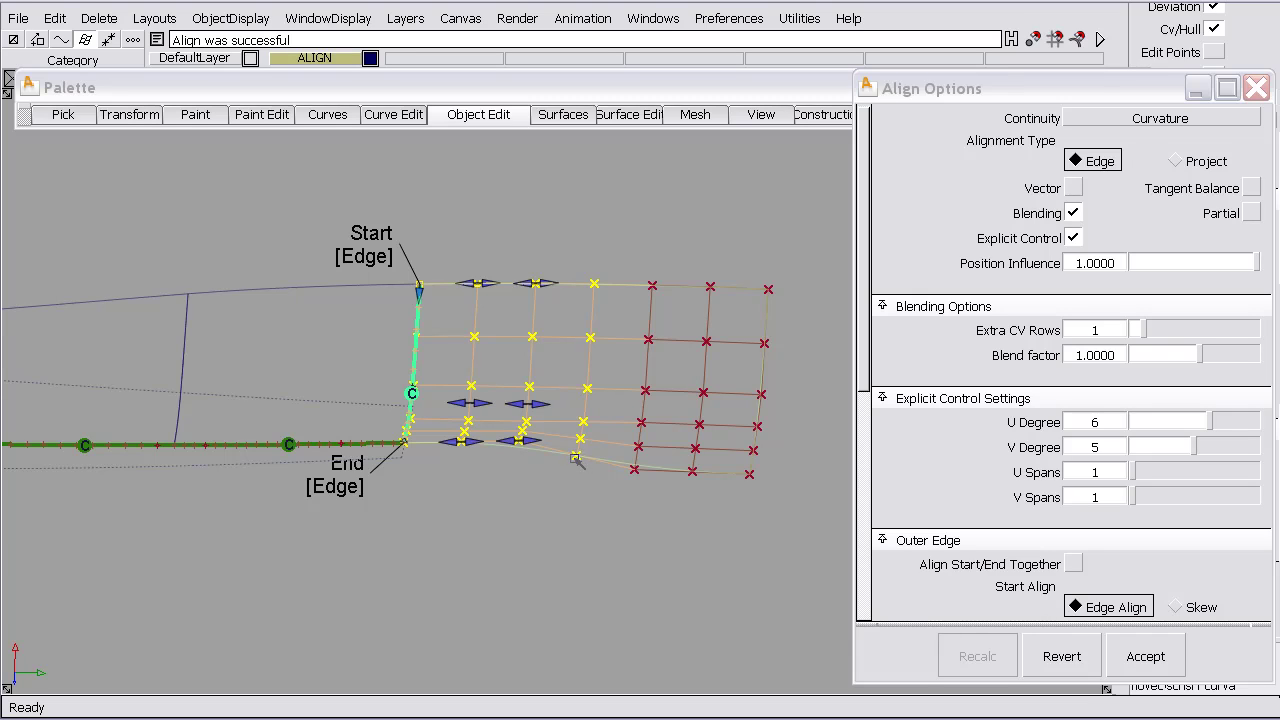
{"action": "left_click", "coordinate": [1074, 213]}
{"action": "left_click", "coordinate": [1074, 213]}
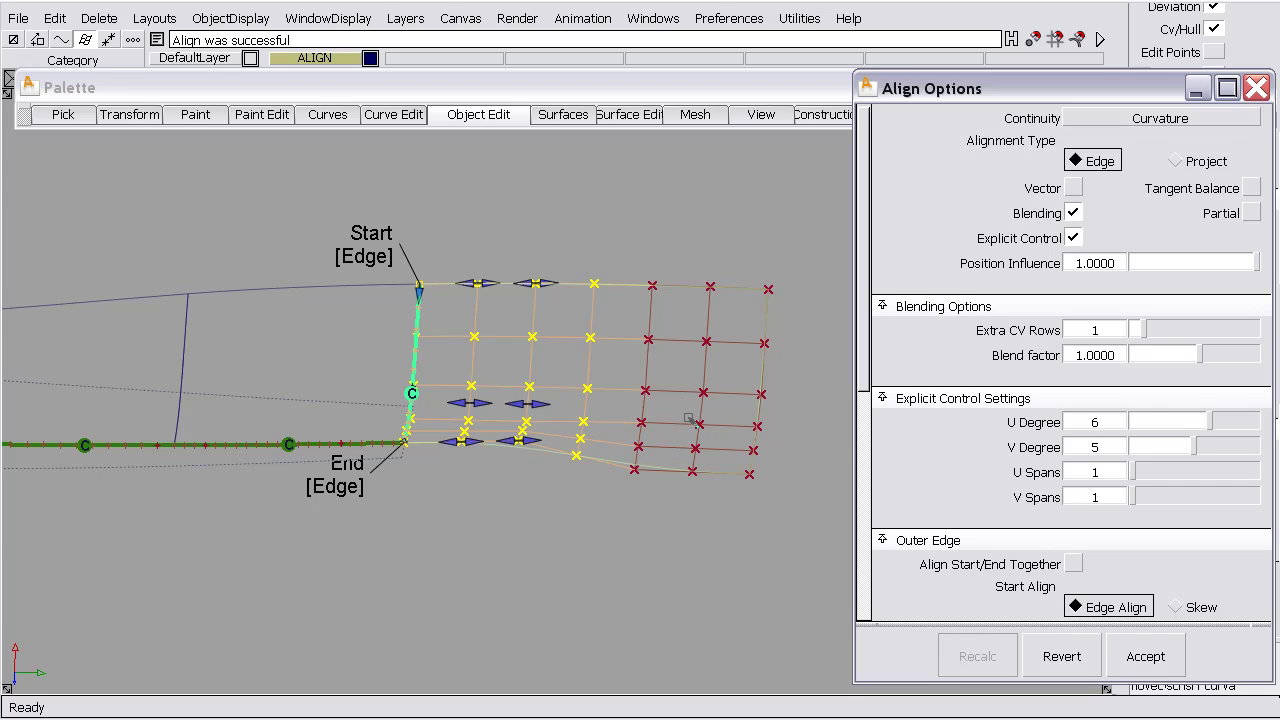
{"action": "left_click_drag", "start_coordinate": [688, 416], "coordinate": [140, 533], "text": "alt+shift"}
{"action": "left_click", "coordinate": [305, 533], "text": "ctrl+shift"}
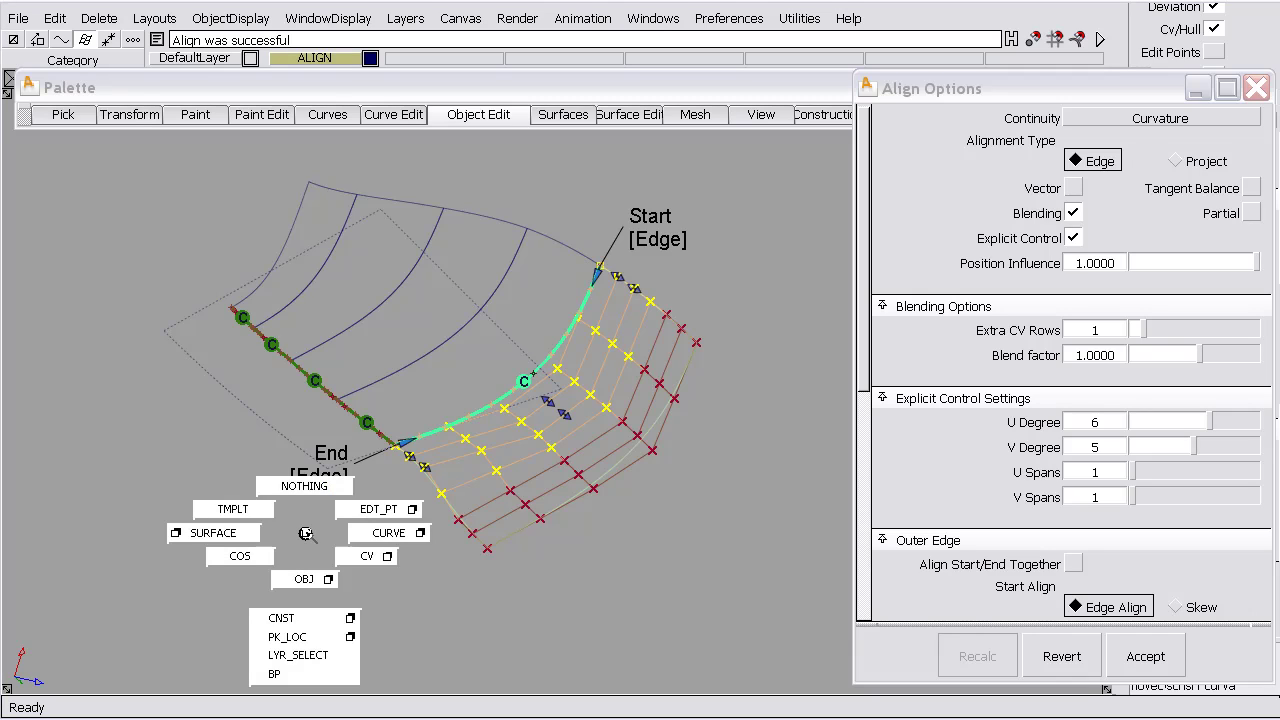
{"action": "left_click_drag", "start_coordinate": [305, 533], "coordinate": [304, 488], "text": "ctrl+shift"}
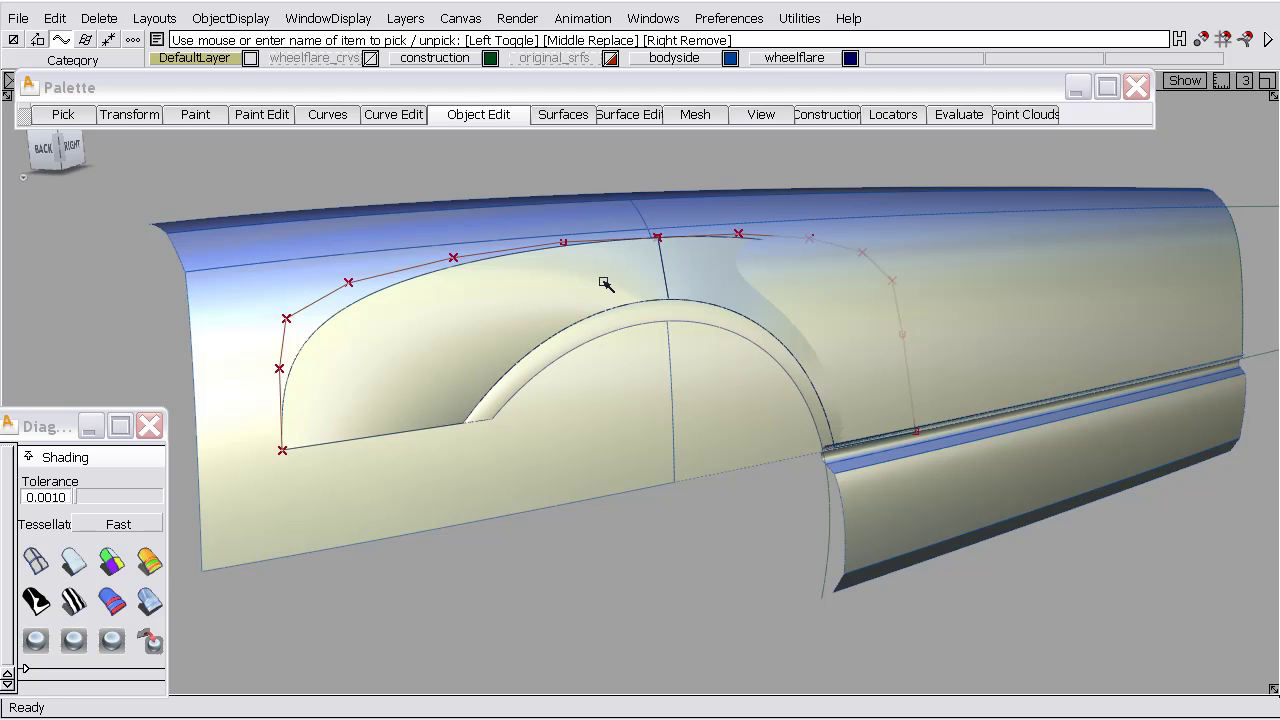
Turn off the diagnostic shading on the car body side model.
{"action": "right_click_drag", "start_coordinate": [603, 283], "coordinate": [603, 311], "text": "alt+shift"}
{"action": "left_click_drag", "start_coordinate": [603, 311], "coordinate": [470, 309], "text": "alt+shift"}
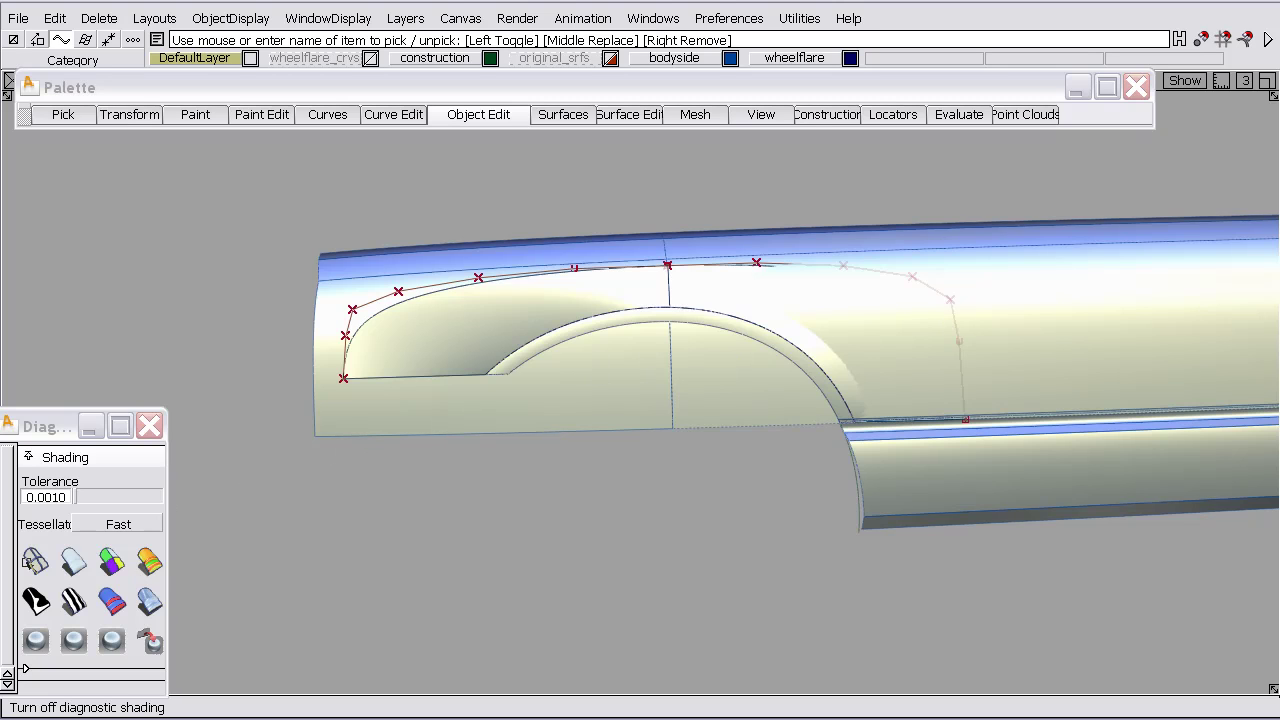
{"action": "left_click", "coordinate": [35, 561]}
Display the full CV structure of the two wheelflare surfaces and hide the construction layer.
{"action": "left_click_drag", "start_coordinate": [723, 374], "coordinate": [925, 339], "text": "alt+shift"}
{"action": "left_click_drag", "start_coordinate": [715, 271], "coordinate": [668, 275], "text": "ctrl+shift"}
{"action": "left_click", "coordinate": [580, 272]}
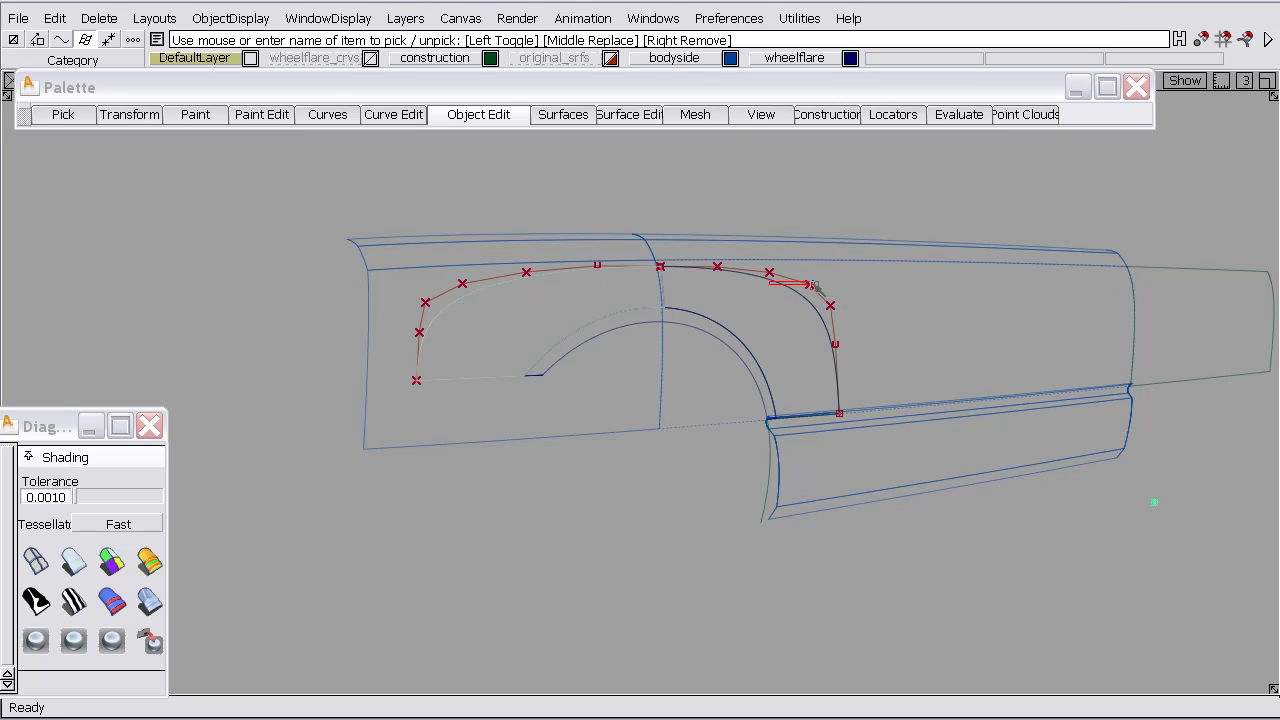
{"action": "left_click", "coordinate": [829, 296]}
{"action": "left_click", "coordinate": [233, 18]}
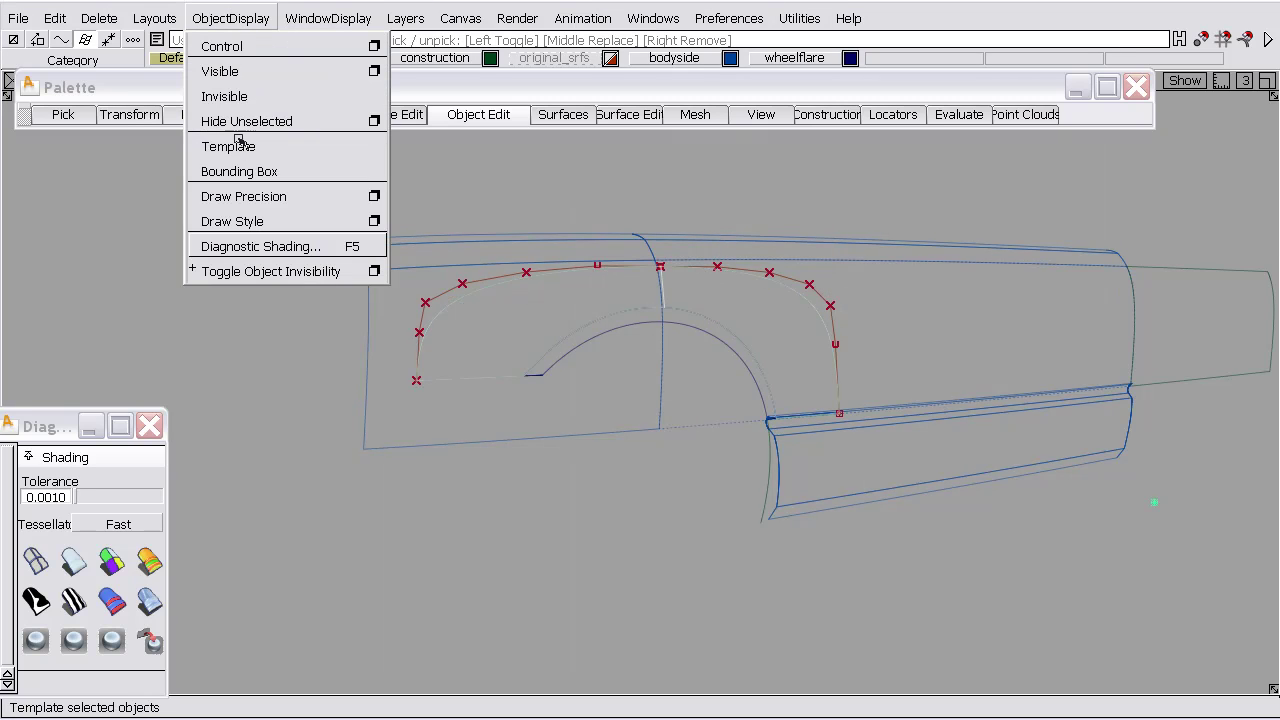
{"action": "left_click", "coordinate": [223, 43]}
{"action": "left_click_drag", "start_coordinate": [628, 307], "coordinate": [873, 334], "text": "alt+shift"}
{"action": "left_click", "coordinate": [617, 235]}
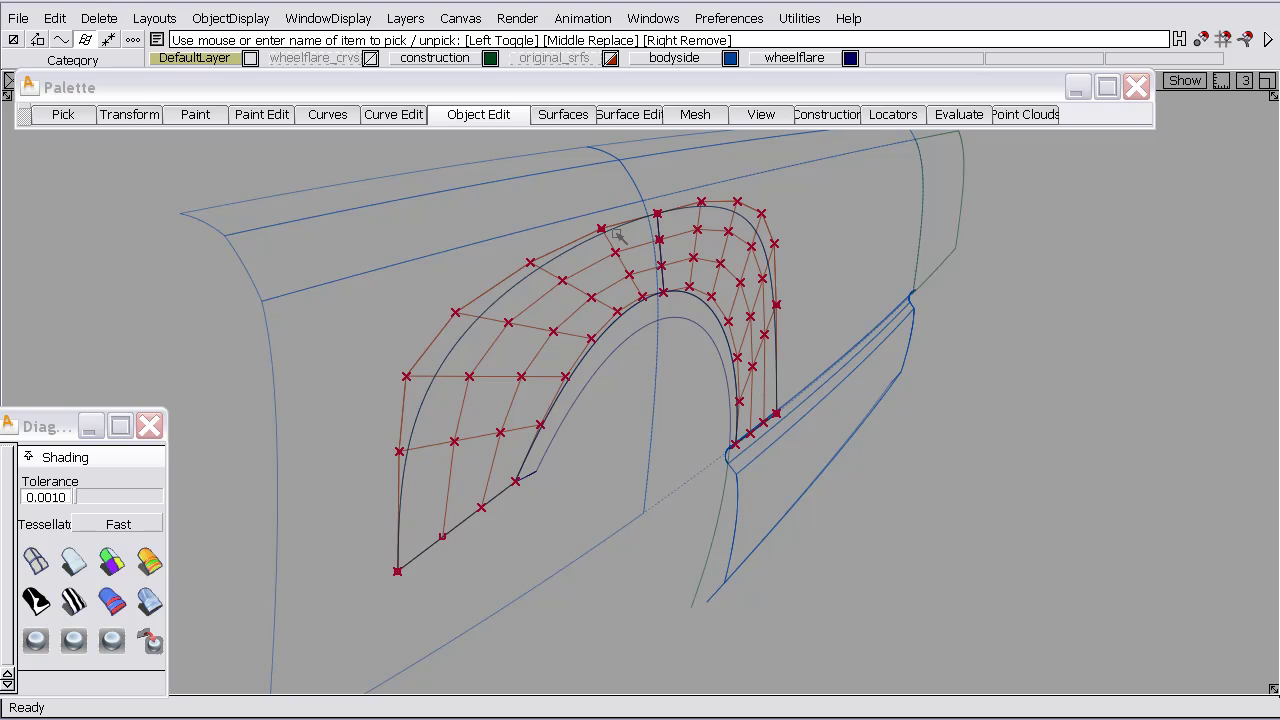
{"action": "left_click", "coordinate": [487, 58]}
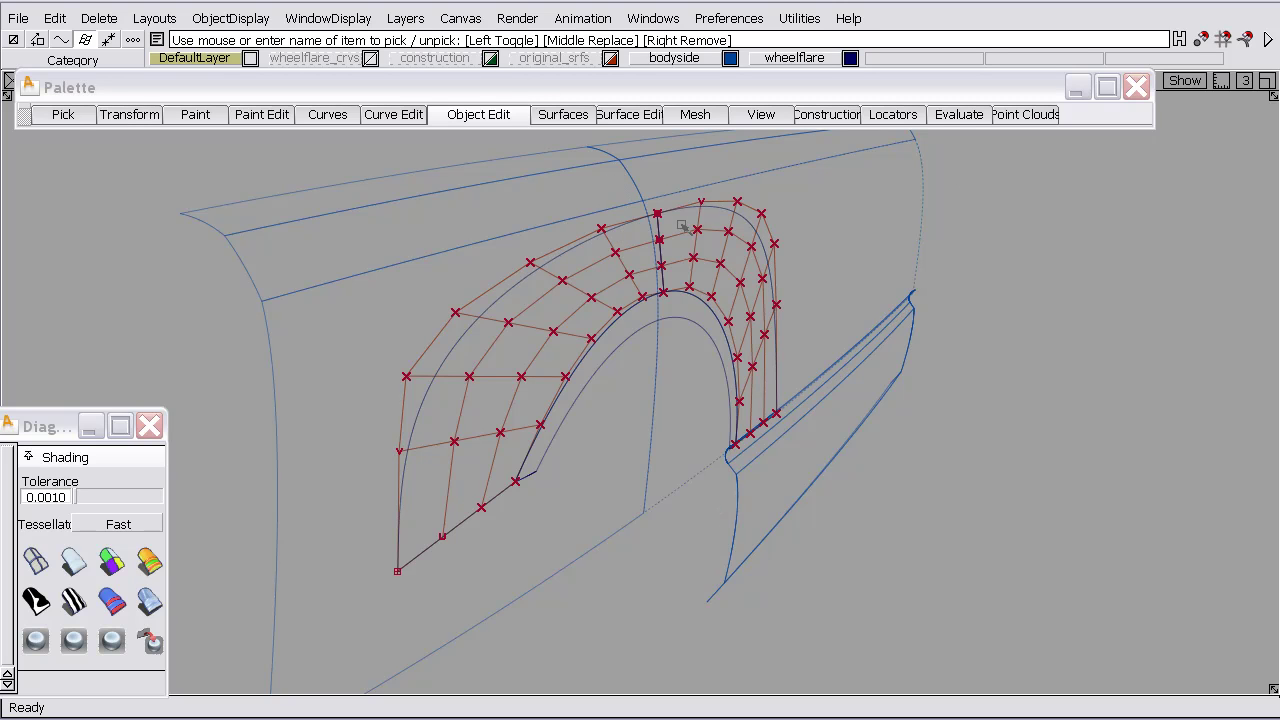
Shade the model with Random Color, examine how the wheelflare surfaces meet the body side, and return to wireframe.
{"action": "left_click_drag", "start_coordinate": [681, 227], "coordinate": [688, 230], "text": "alt+shift"}
{"action": "left_click", "coordinate": [111, 562]}
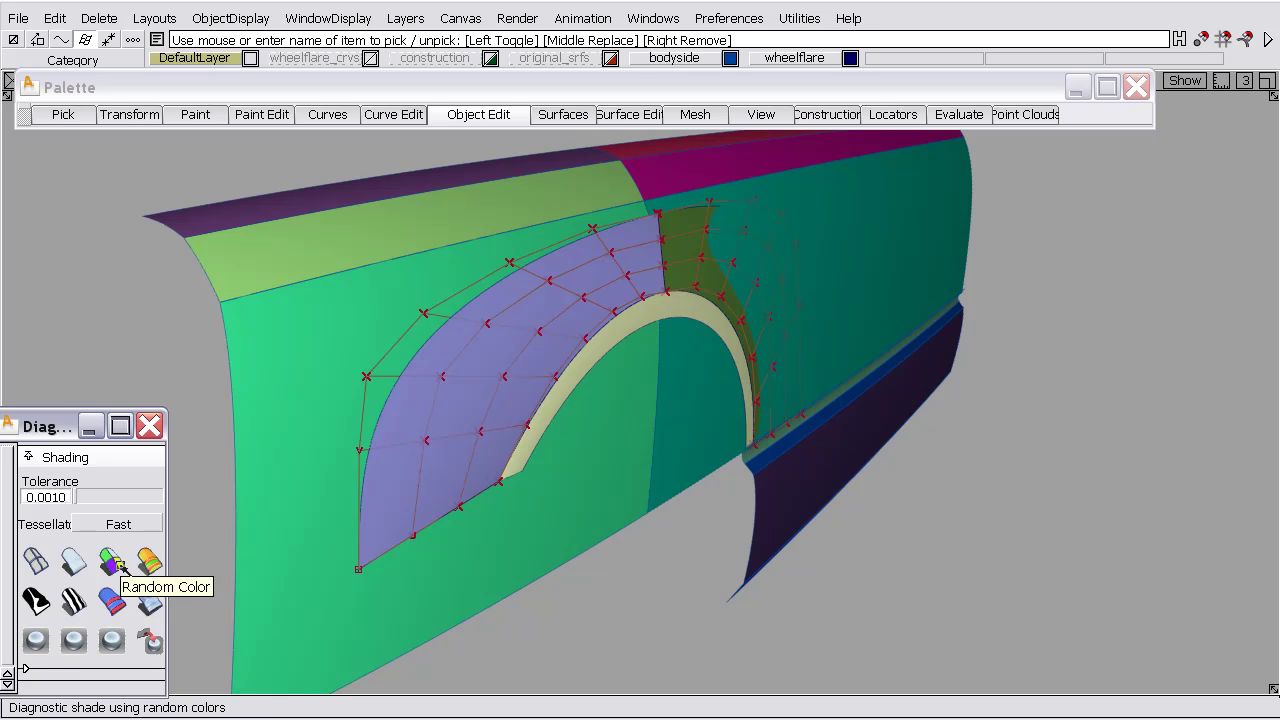
{"action": "left_click_drag", "start_coordinate": [706, 346], "coordinate": [771, 329], "text": "alt+shift"}
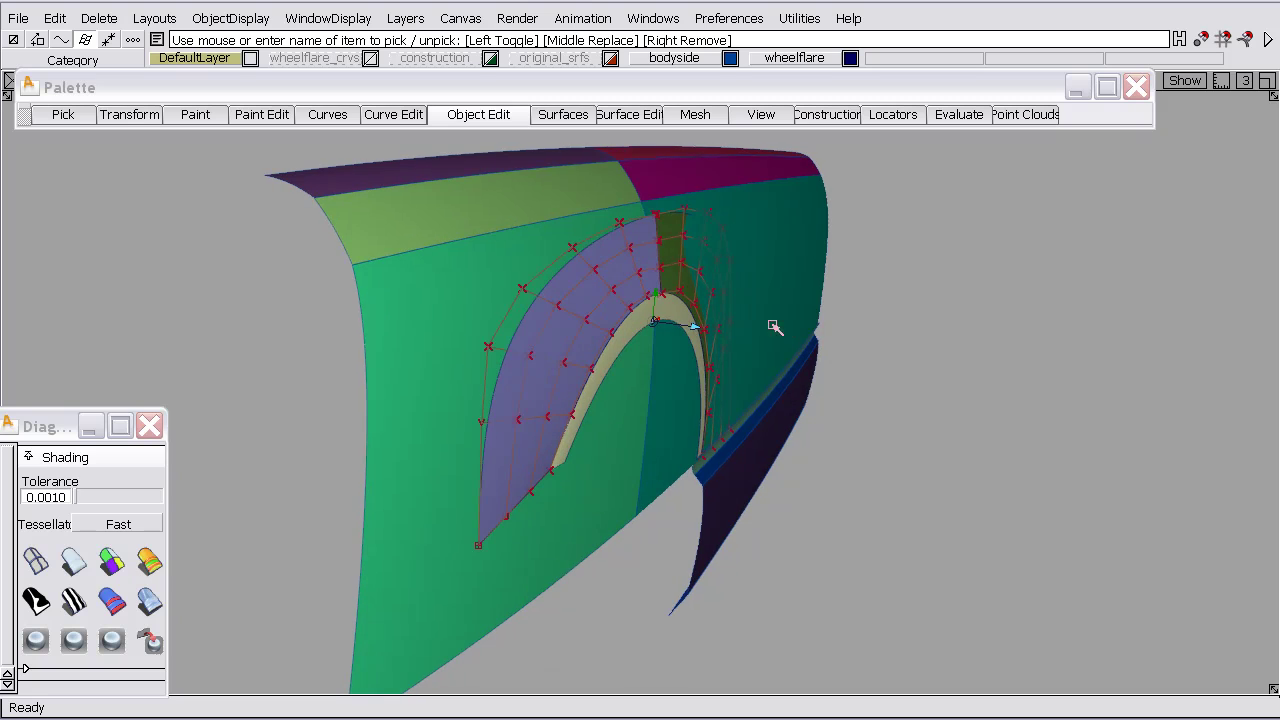
{"action": "left_click_drag", "start_coordinate": [539, 368], "coordinate": [459, 319], "text": "alt+shift"}
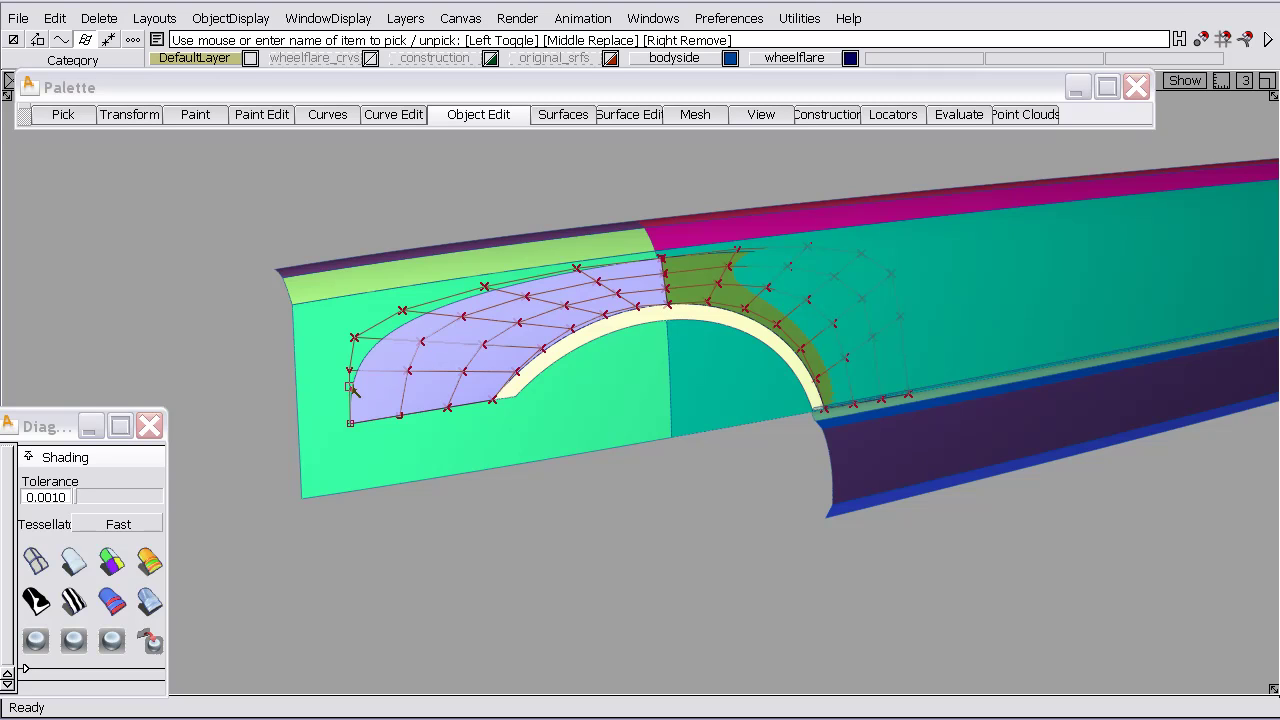
{"action": "left_click", "coordinate": [37, 558]}
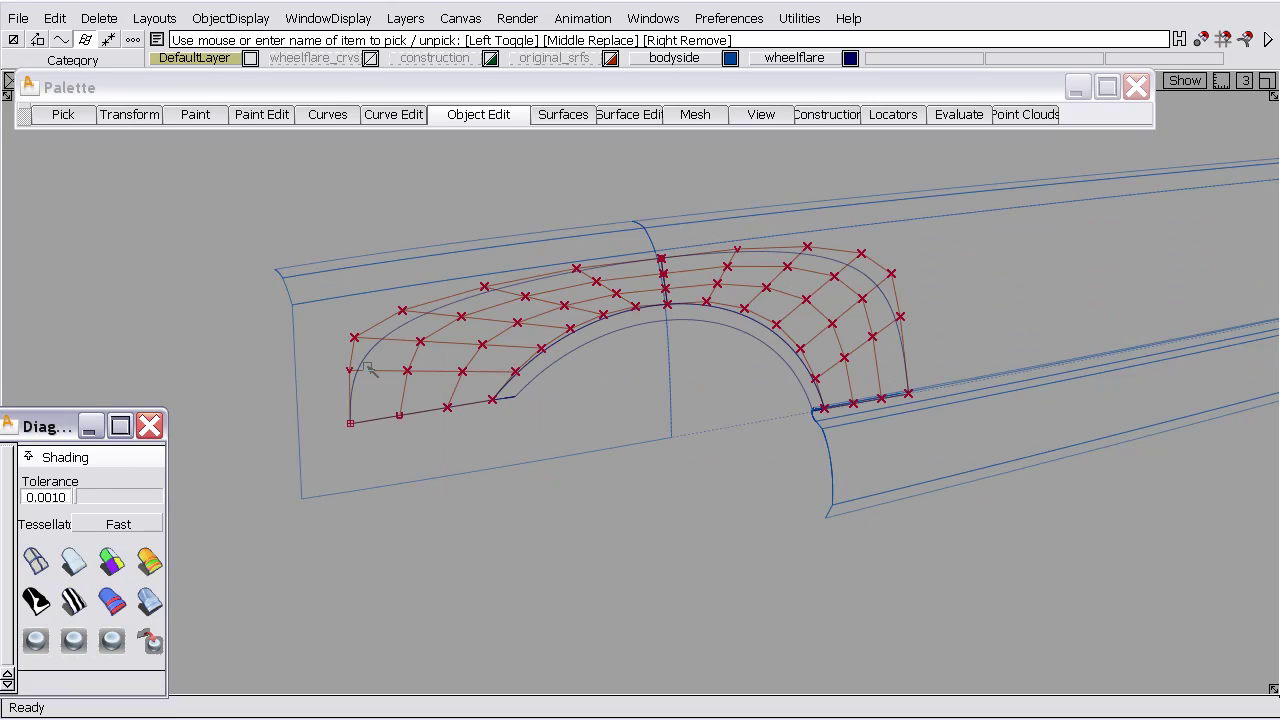
Try to Project-align the outer boundary of the wheelflare surface away from the sill to the body side, with Curvature continuity and Normal vector.
{"action": "left_click", "coordinate": [477, 115]}
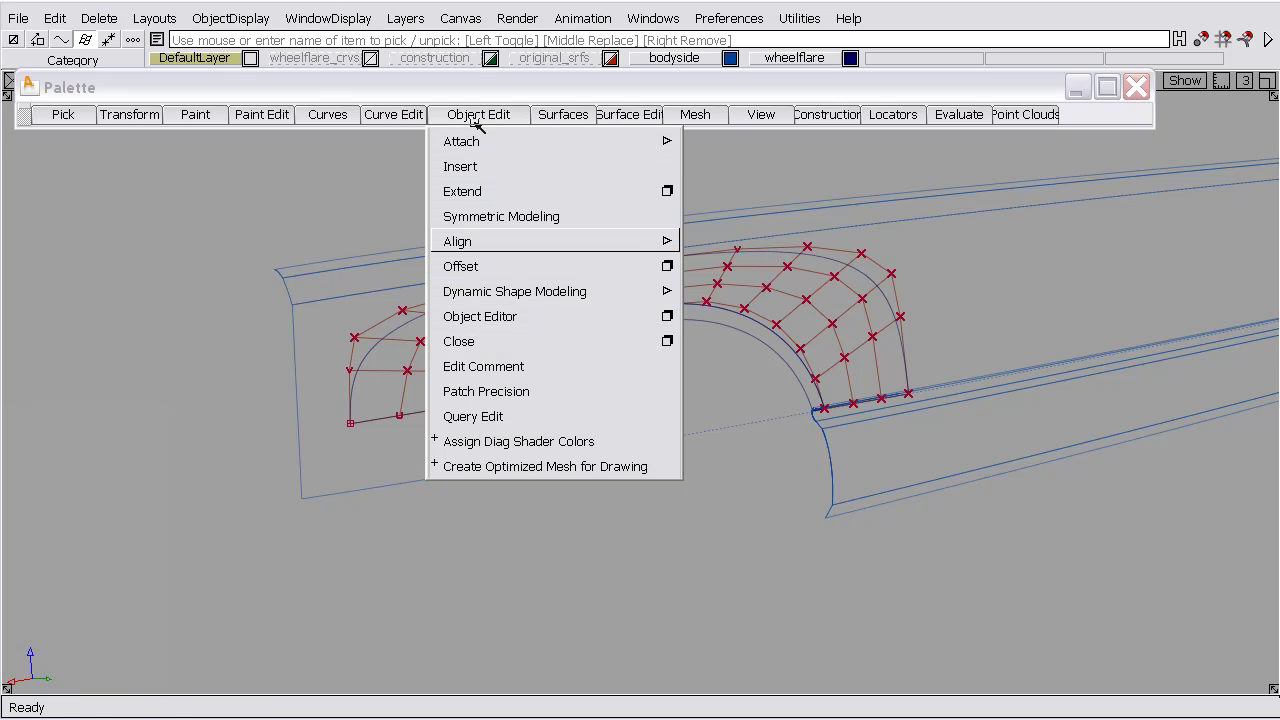
{"action": "mouse_move", "coordinate": [476, 241]}
{"action": "left_click", "coordinate": [768, 245]}
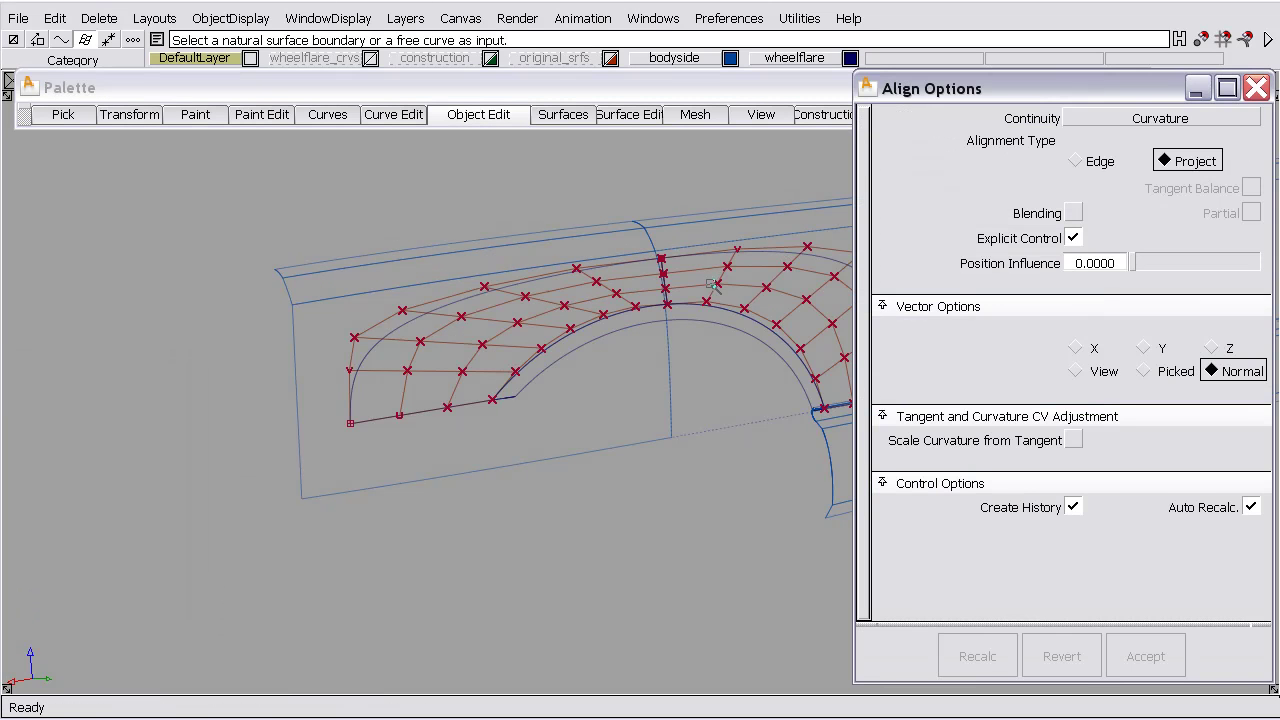
{"action": "middle_click_drag", "start_coordinate": [713, 285], "coordinate": [505, 312], "text": "alt+shift"}
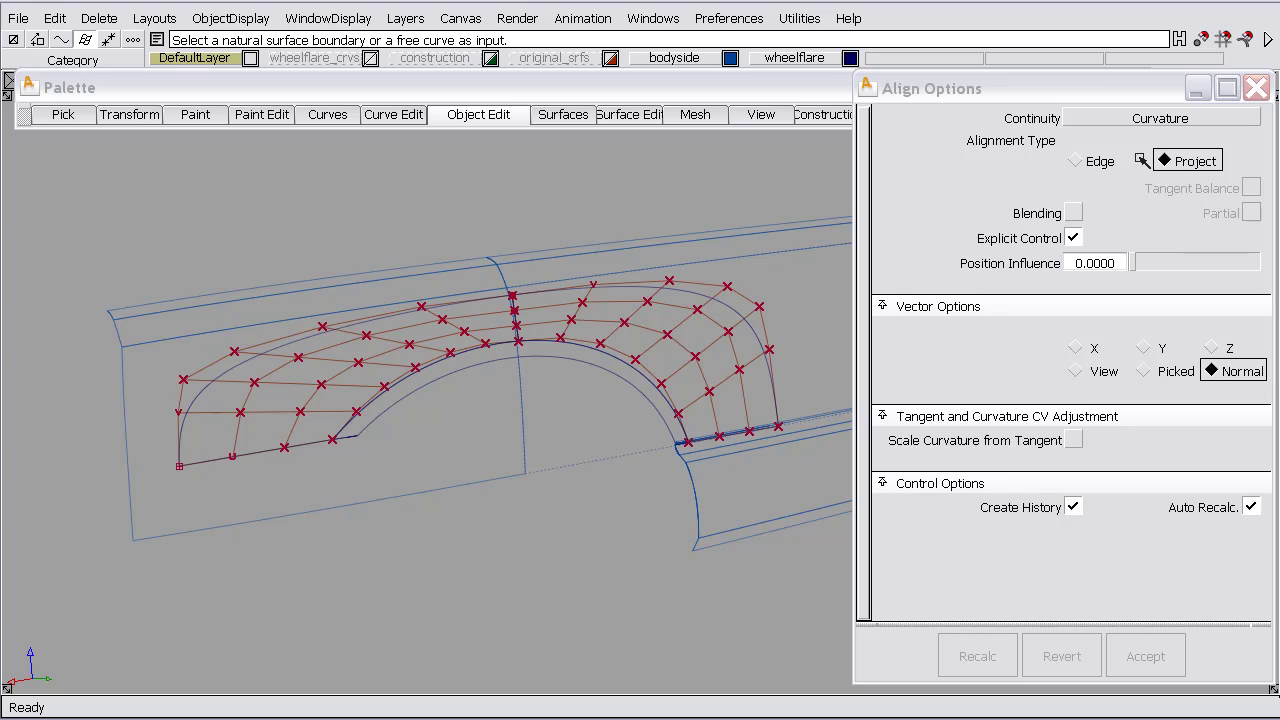
{"action": "left_click", "coordinate": [230, 369]}
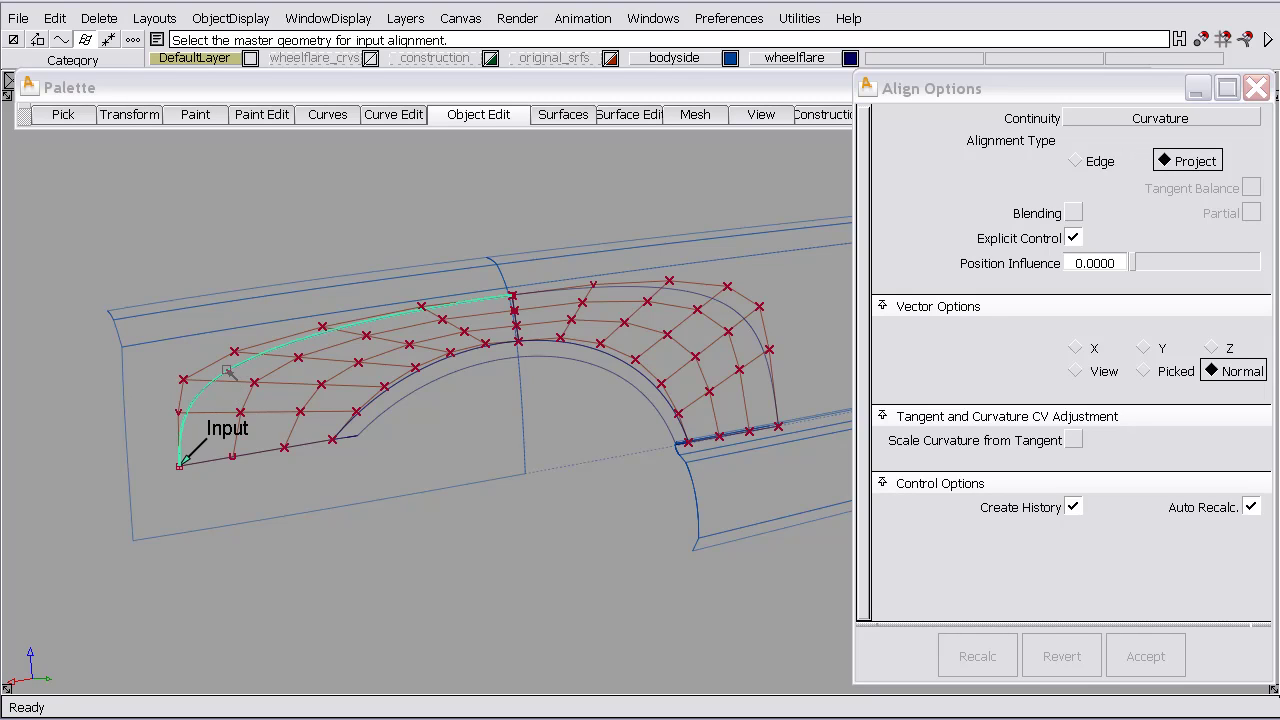
{"action": "left_click", "coordinate": [126, 386]}
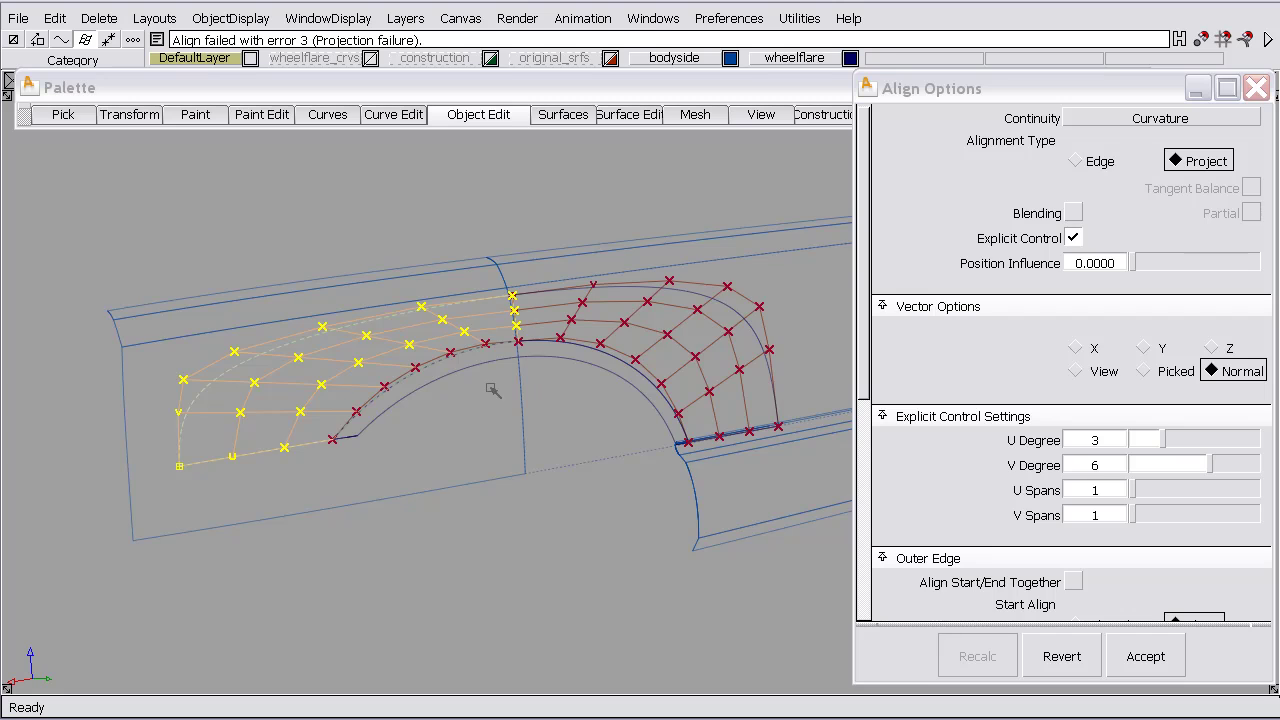
Change the wheelflare alignment's projection vector to Y and check the projected boundary in the Right view.
{"action": "right_click_drag", "start_coordinate": [488, 386], "coordinate": [518, 347], "text": "alt+shift"}
{"action": "middle_click_drag", "start_coordinate": [518, 347], "coordinate": [764, 319], "text": "alt+shift"}
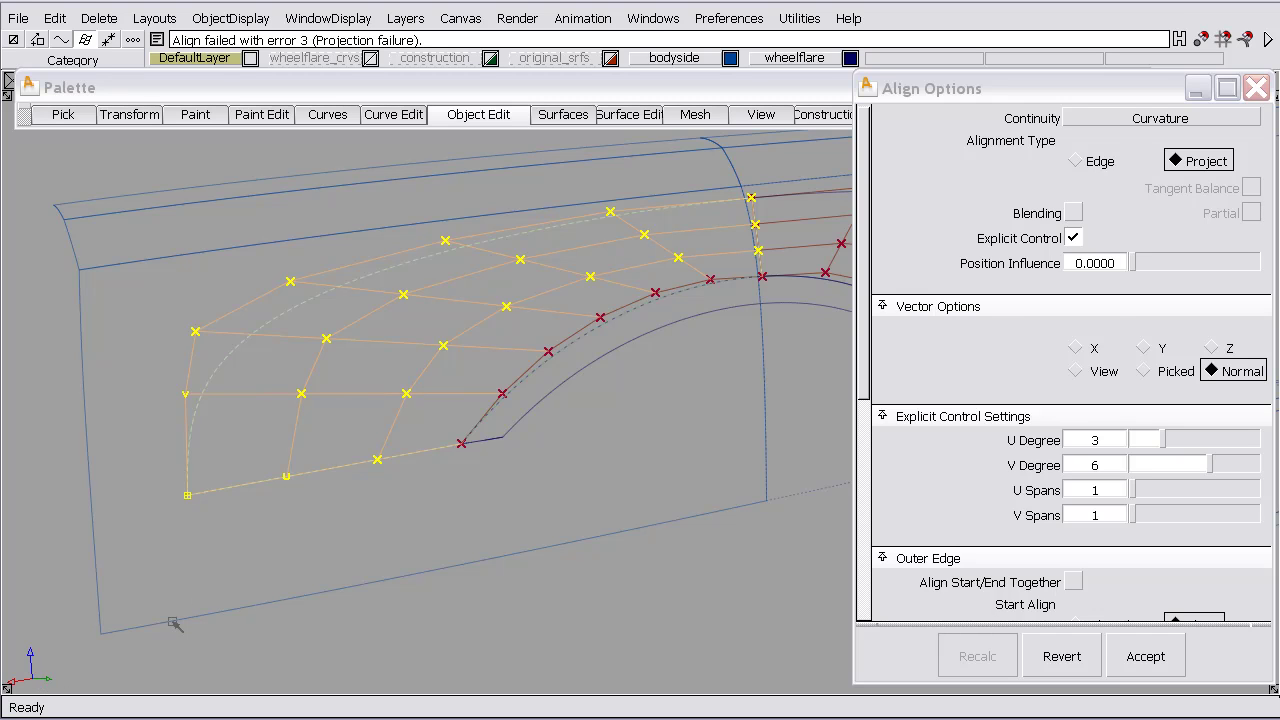
{"action": "left_click", "coordinate": [1146, 347]}
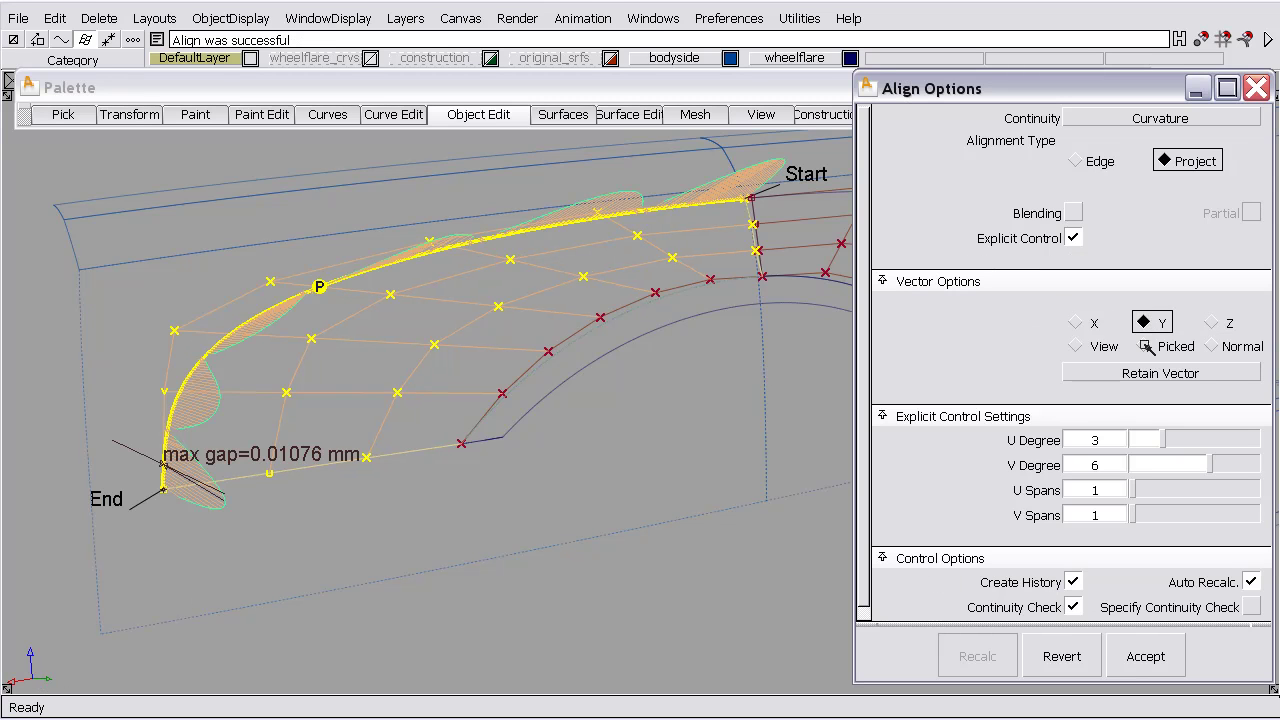
{"action": "mouse_move", "coordinate": [203, 311]}
{"action": "left_mouse_down", "text": "alt+shift"}
{"action": "mouse_move", "coordinate": [641, 312]}
{"action": "mouse_move", "coordinate": [86, 295]}
{"action": "left_mouse_up", "text": "alt+shift"}
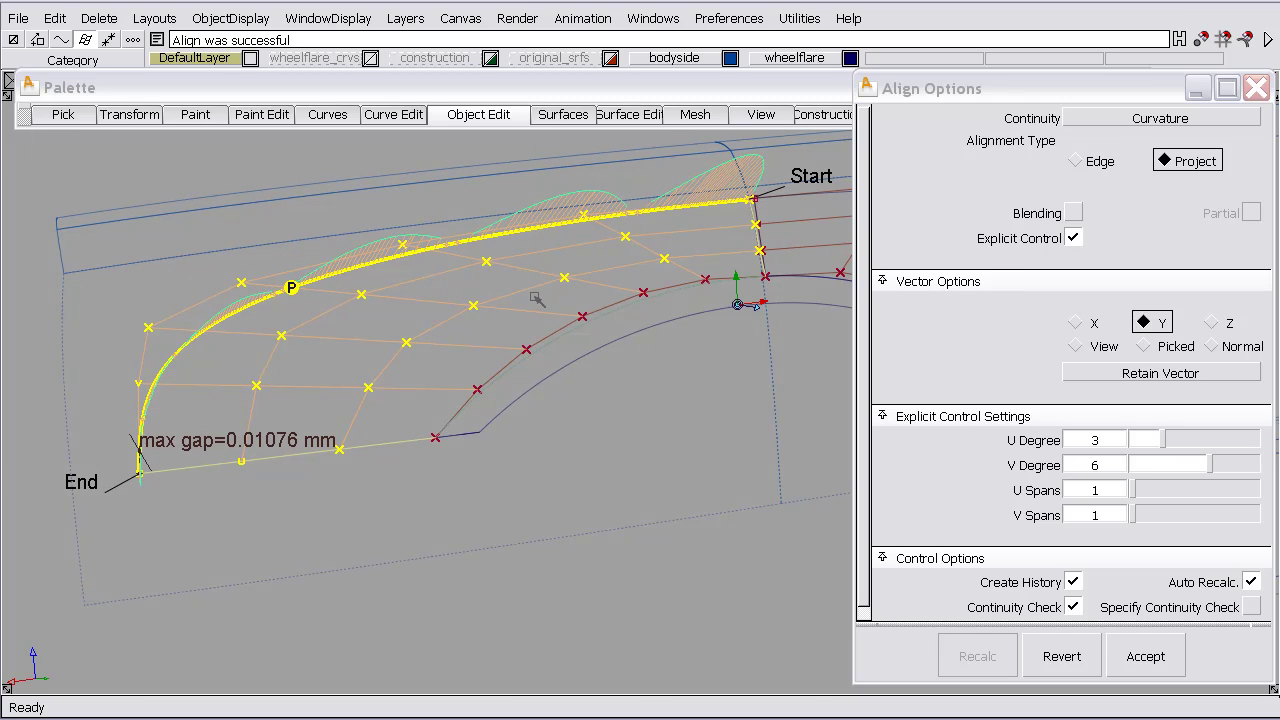
{"action": "key", "text": "shift+alt"}
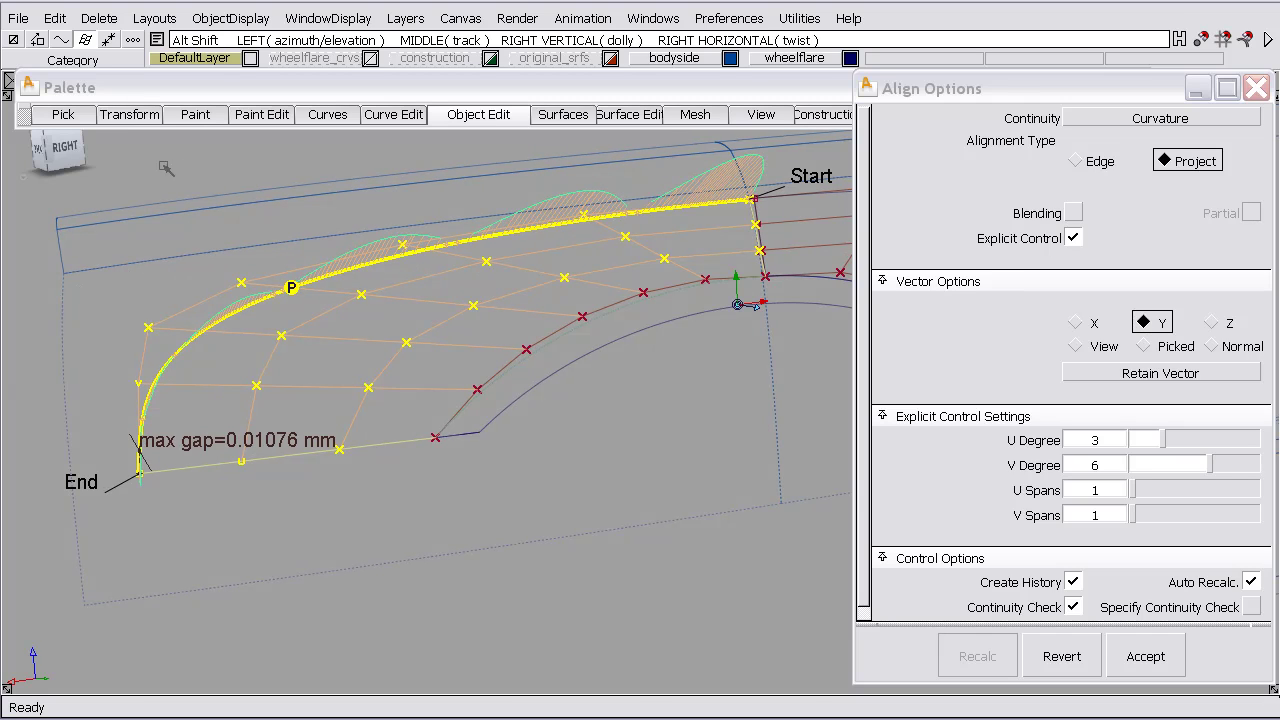
{"action": "left_click", "coordinate": [62, 148]}
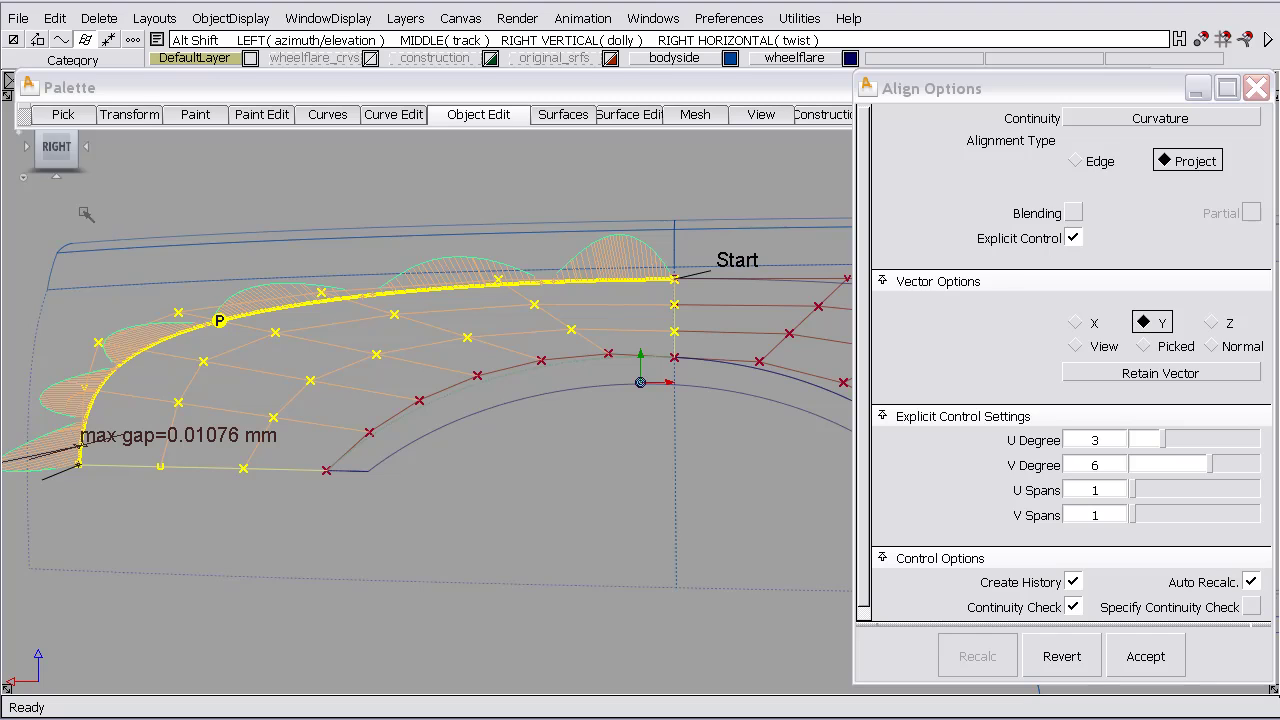
Revert the current alignment and Project-align the wheelflare's outer boundary to the body side again, with Curvature continuity and Y vector.
{"action": "left_click", "coordinate": [23, 177]}
{"action": "left_click", "coordinate": [55, 184]}
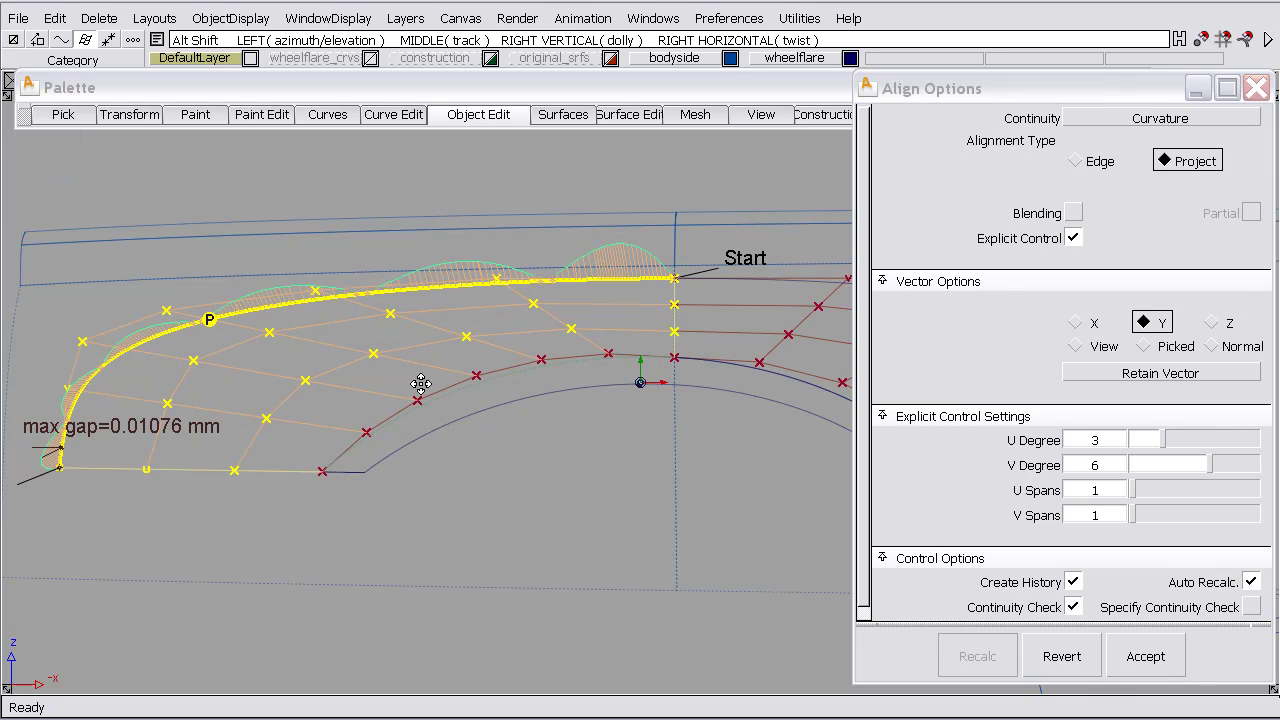
{"action": "middle_click_drag", "start_coordinate": [420, 384], "coordinate": [495, 382], "text": "alt+shift"}
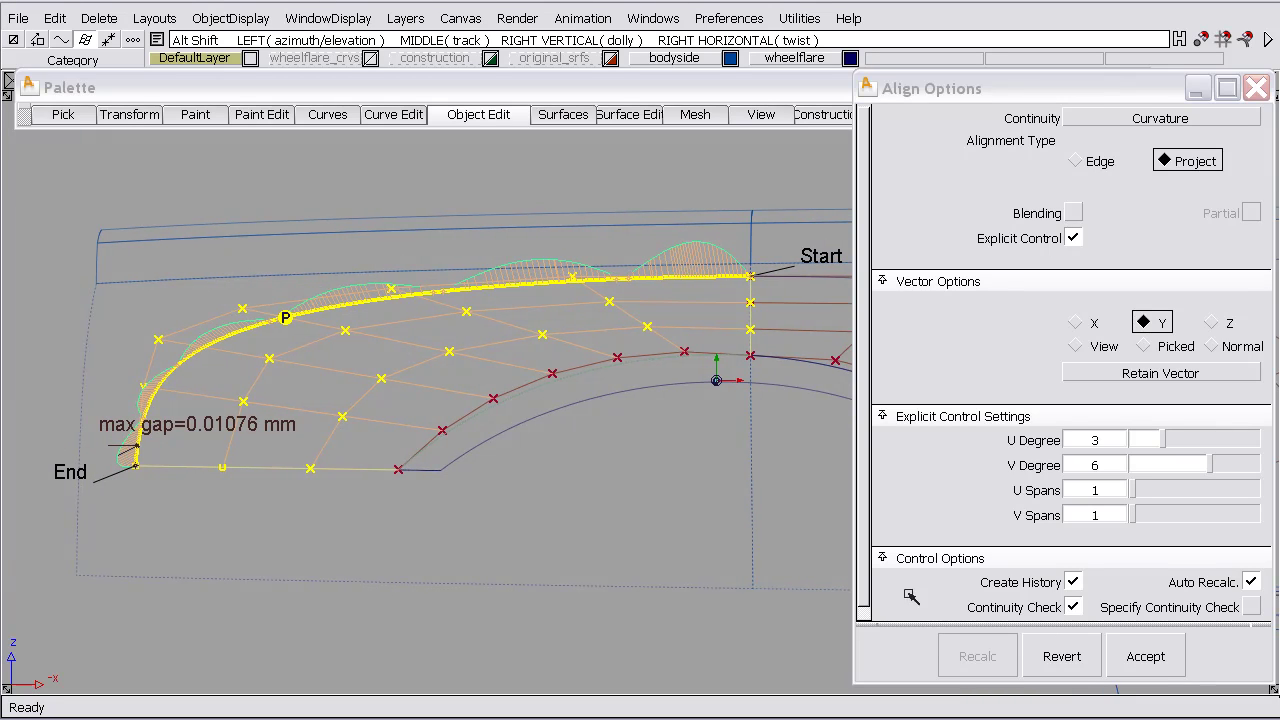
{"action": "left_click", "coordinate": [1062, 657]}
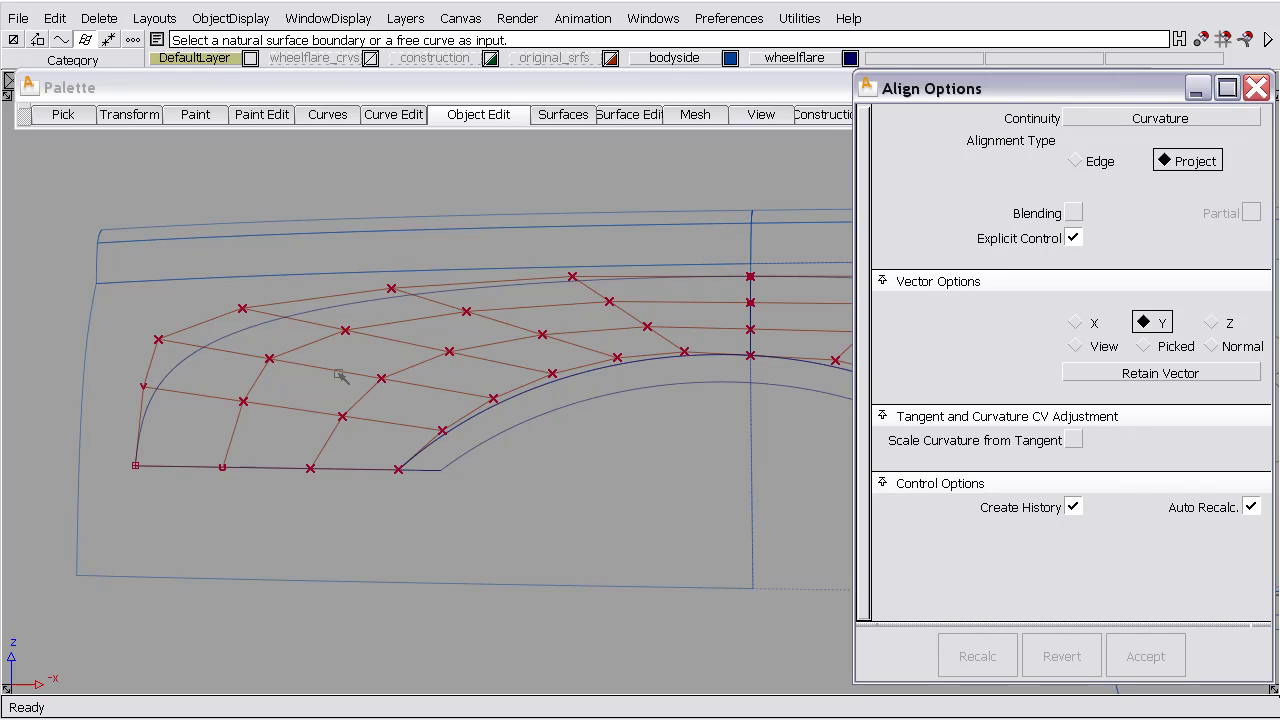
{"action": "left_click", "coordinate": [254, 331]}
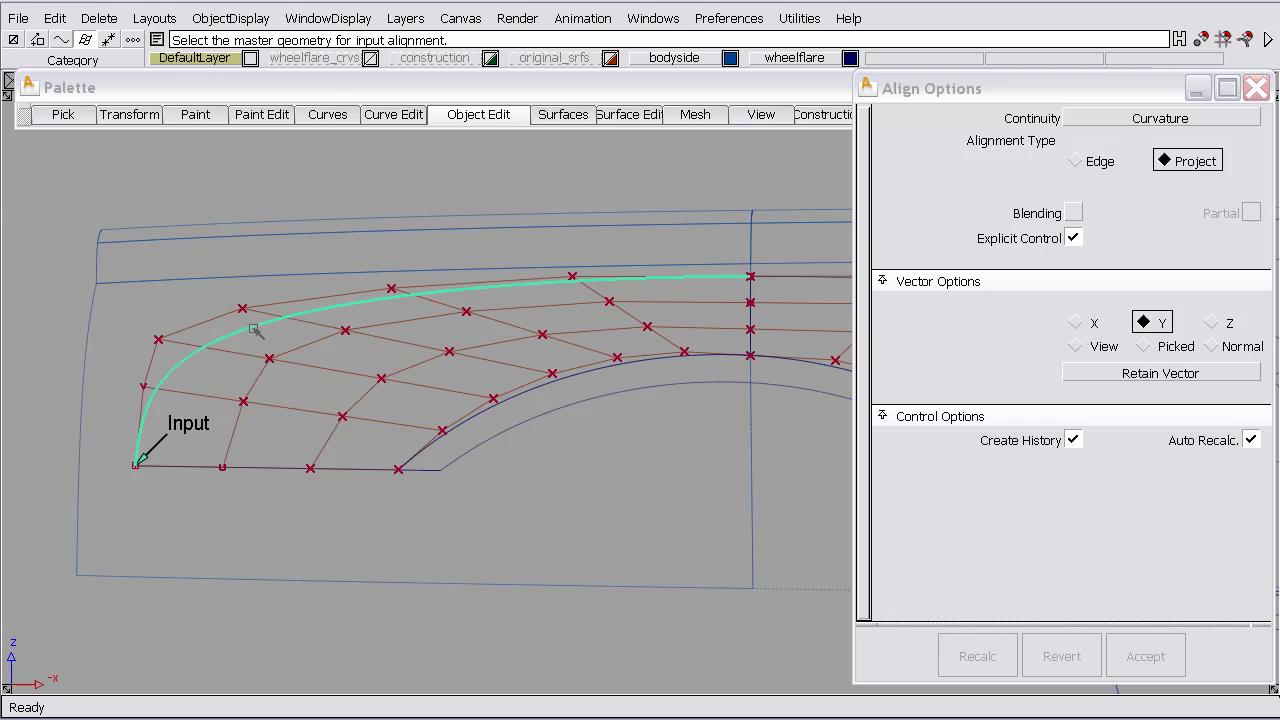
{"action": "left_click", "coordinate": [89, 307]}
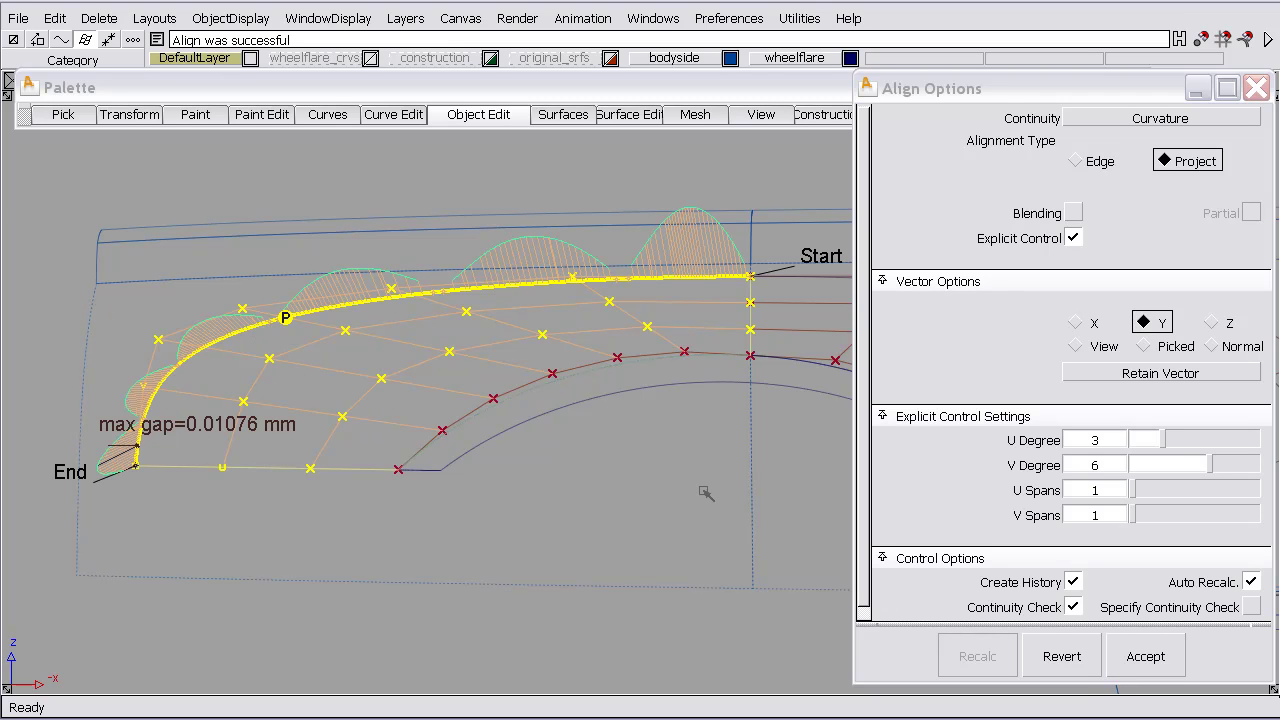
Try the Edge alignment type on the wheelflare boundary and return to Project.
{"action": "left_click", "coordinate": [1080, 161]}
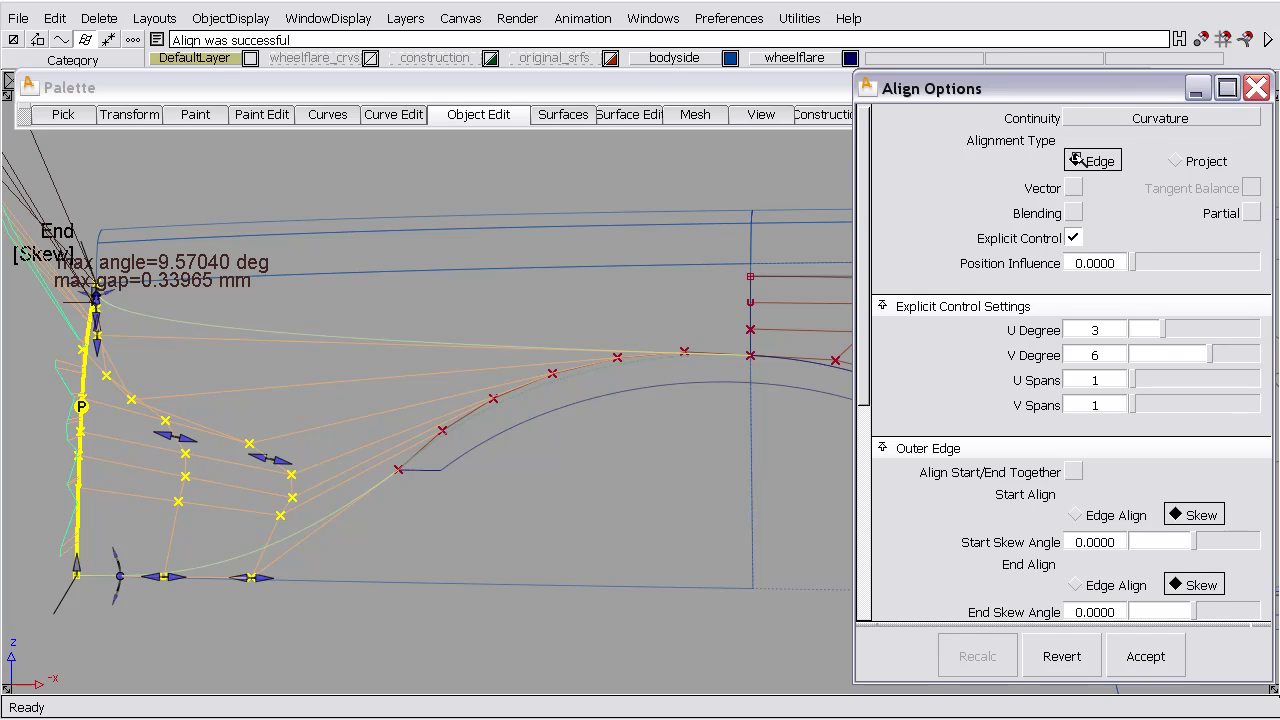
{"action": "left_click", "coordinate": [1198, 162]}
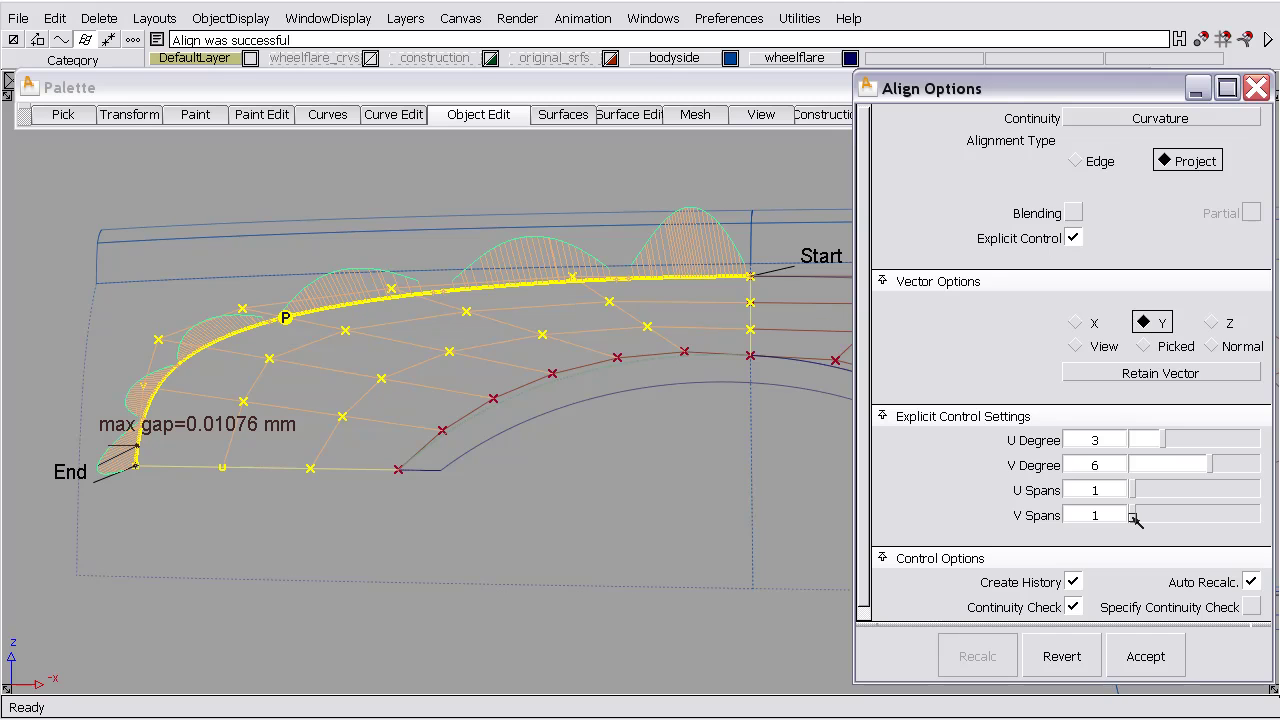
Try V Degree 7 and 8 for the aligned wheelflare surface, comparing the continuity check, and return to degree 6.
{"action": "left_click_drag", "start_coordinate": [1209, 464], "coordinate": [1219, 465]}
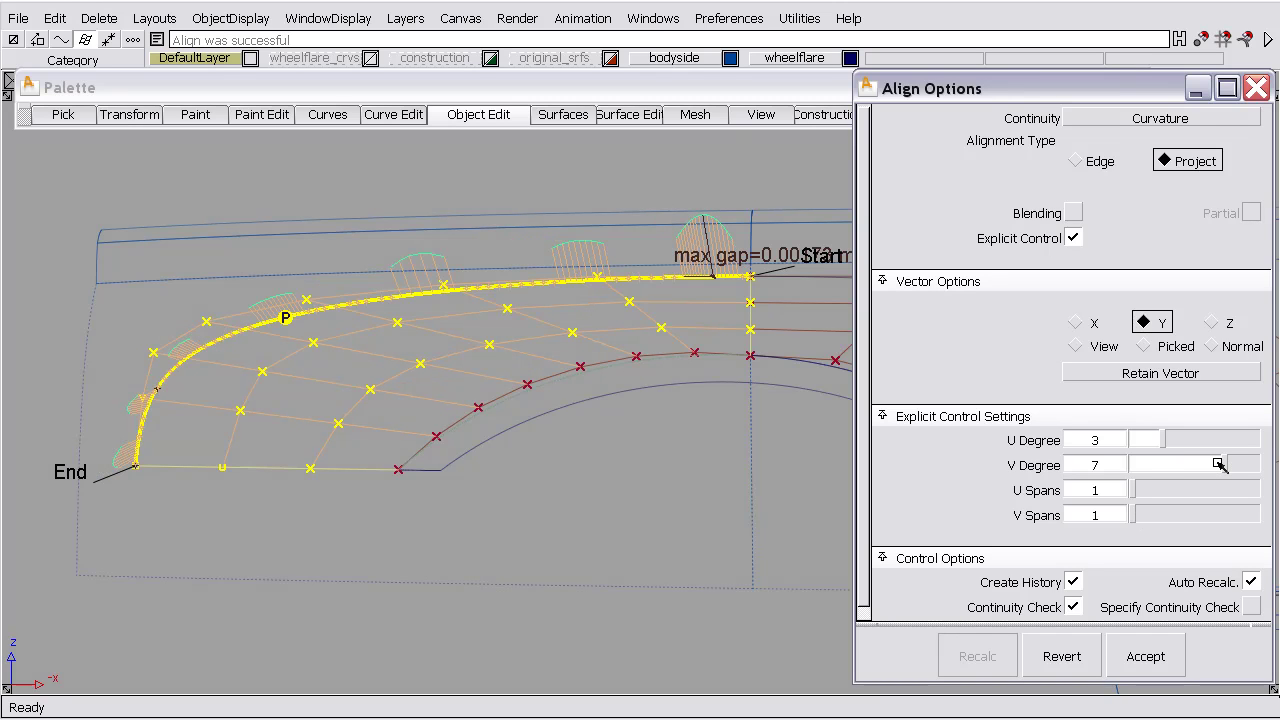
{"action": "left_click_drag", "start_coordinate": [619, 289], "coordinate": [1005, 447], "text": "alt+shift"}
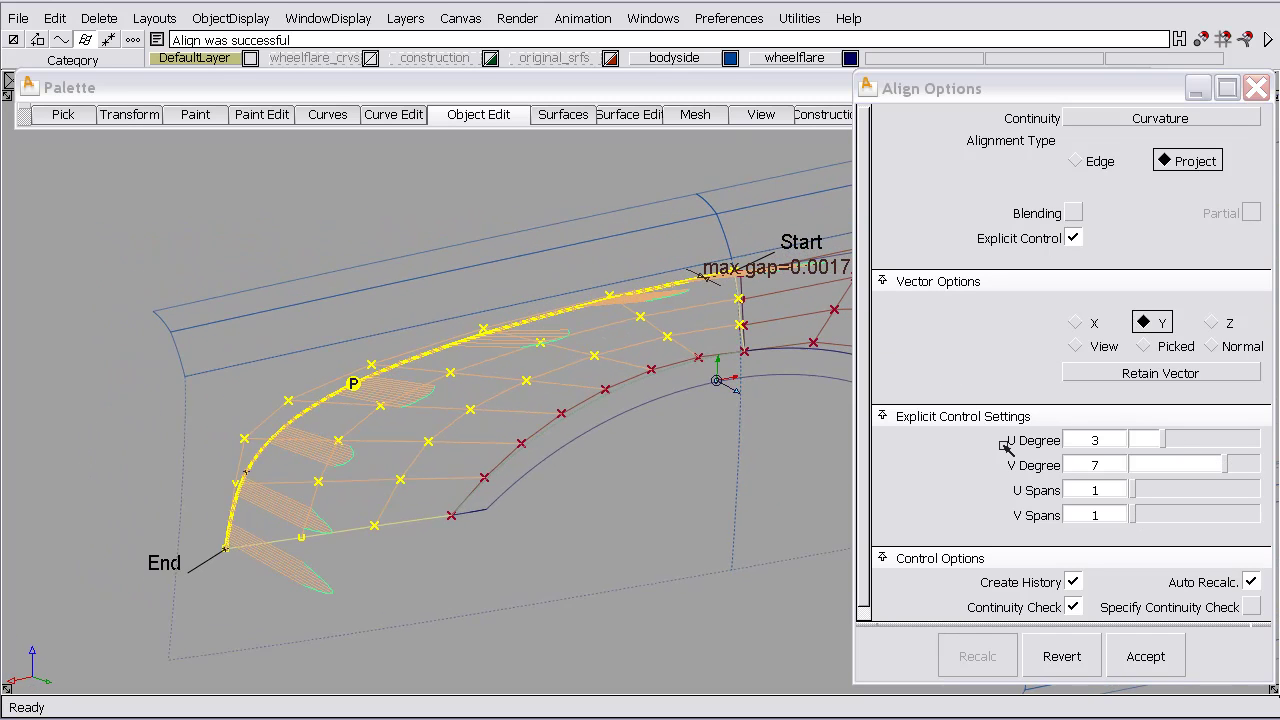
{"action": "left_click", "coordinate": [1237, 466]}
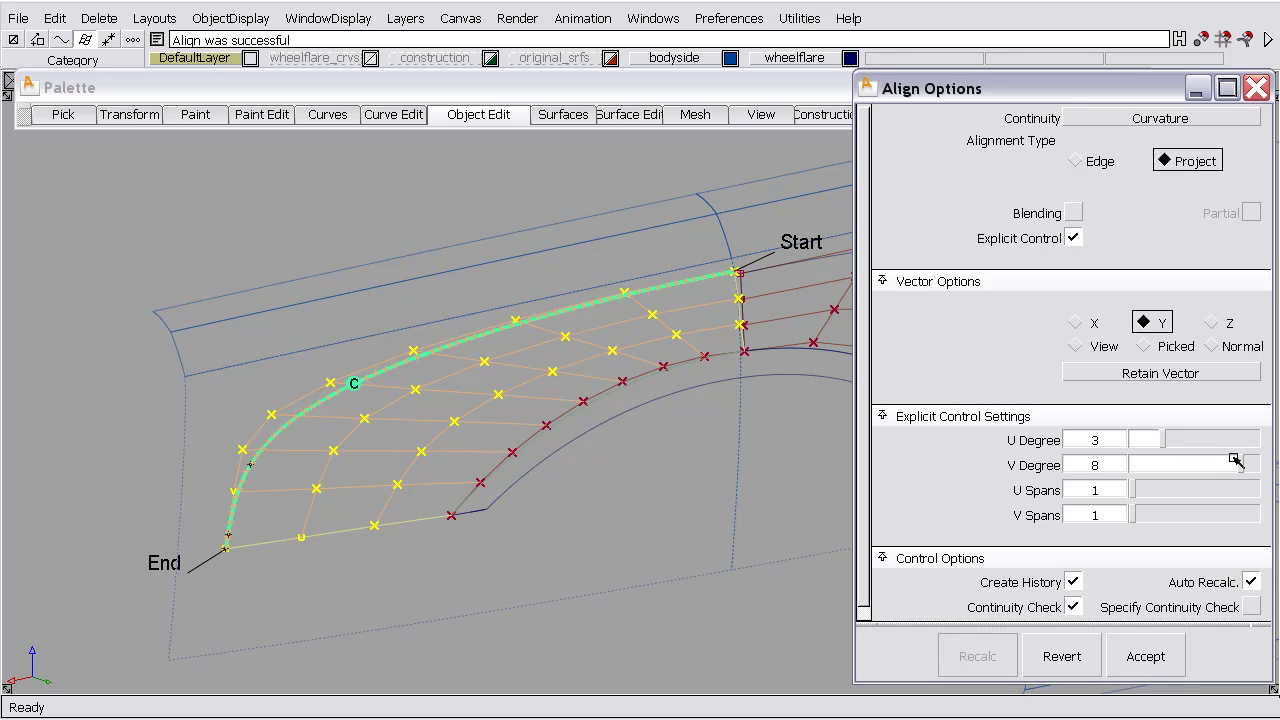
{"action": "left_click_drag", "start_coordinate": [1236, 460], "coordinate": [1208, 463]}
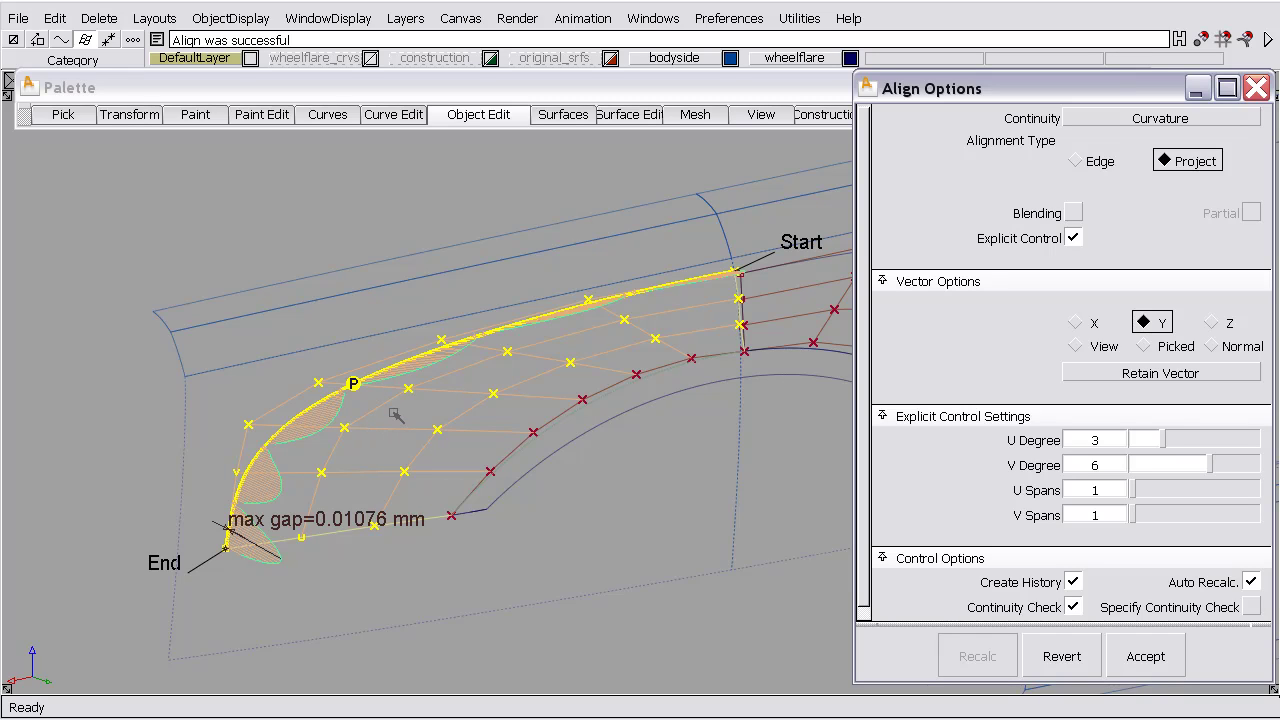
Detach the wheelflare surface away from the sill at V parameter 0.50, with Keep Originals enabled.
{"action": "left_click_drag", "start_coordinate": [404, 413], "coordinate": [400, 357], "text": "ctrl+shift"}
{"action": "left_click", "coordinate": [479, 114]}
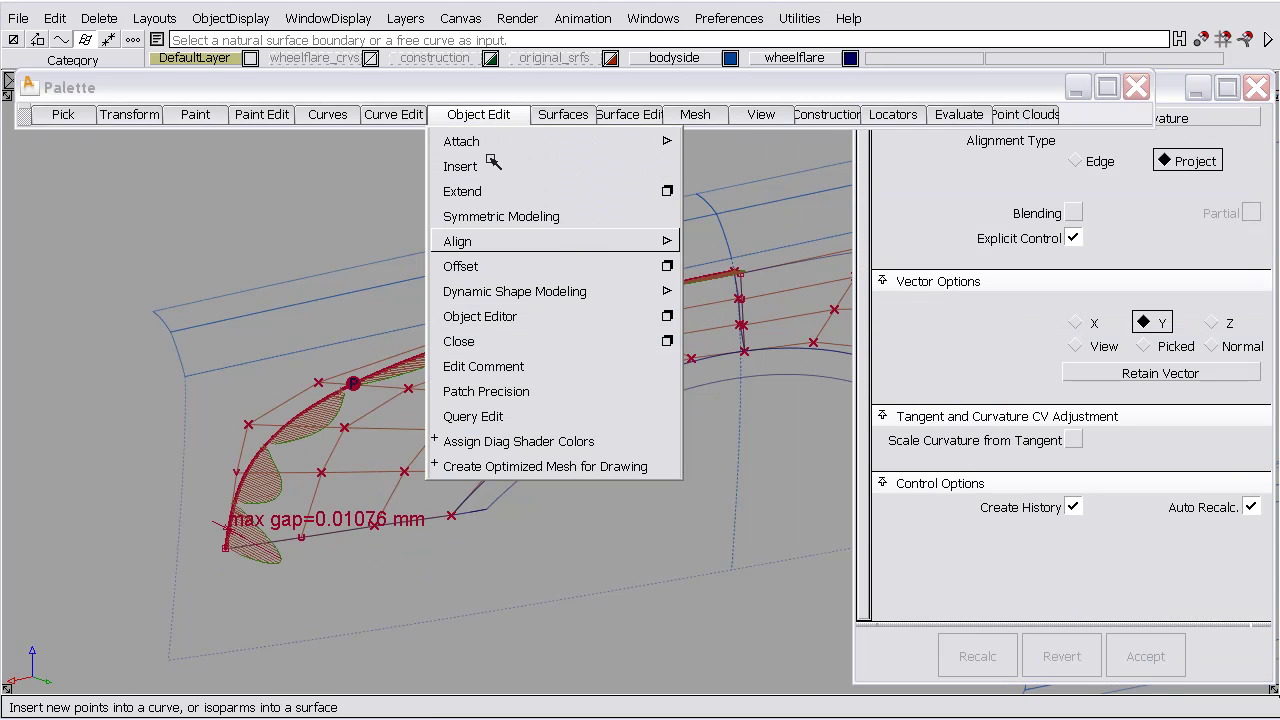
{"action": "mouse_move", "coordinate": [491, 141]}
{"action": "left_click", "coordinate": [716, 166]}
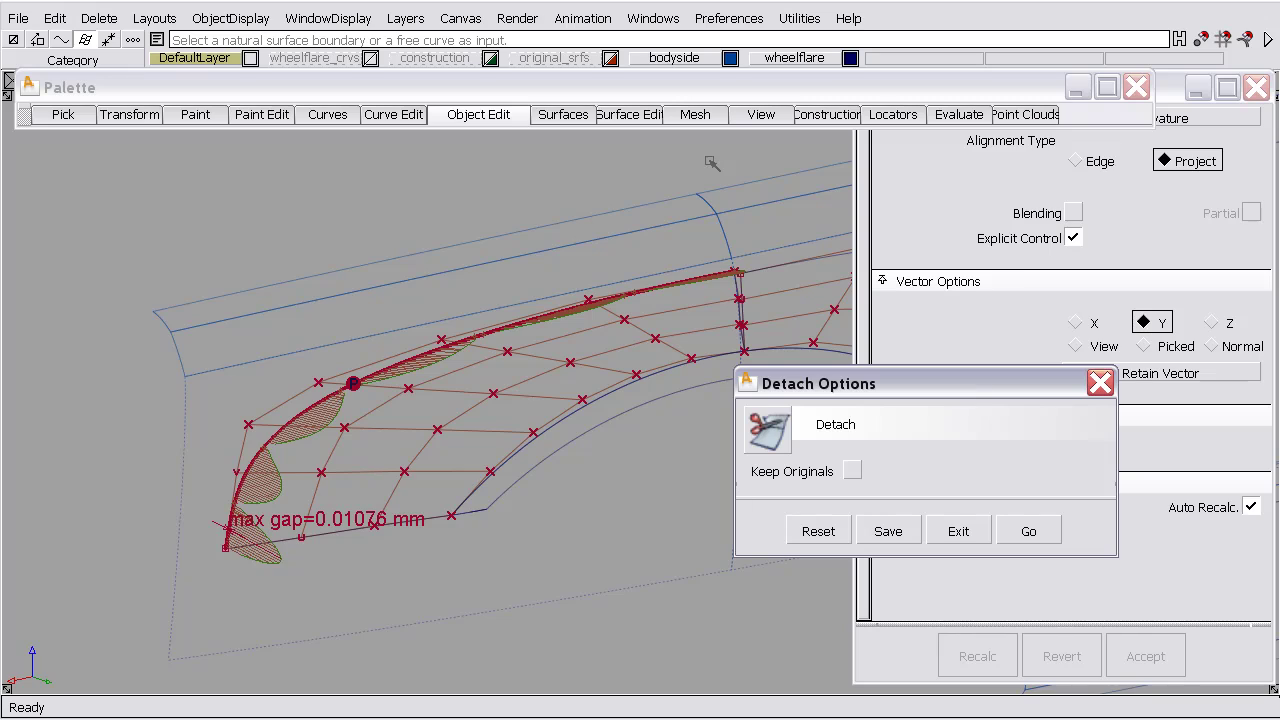
{"action": "left_click", "coordinate": [852, 471]}
{"action": "left_click", "coordinate": [1030, 535]}
{"action": "left_click", "coordinate": [1030, 533]}
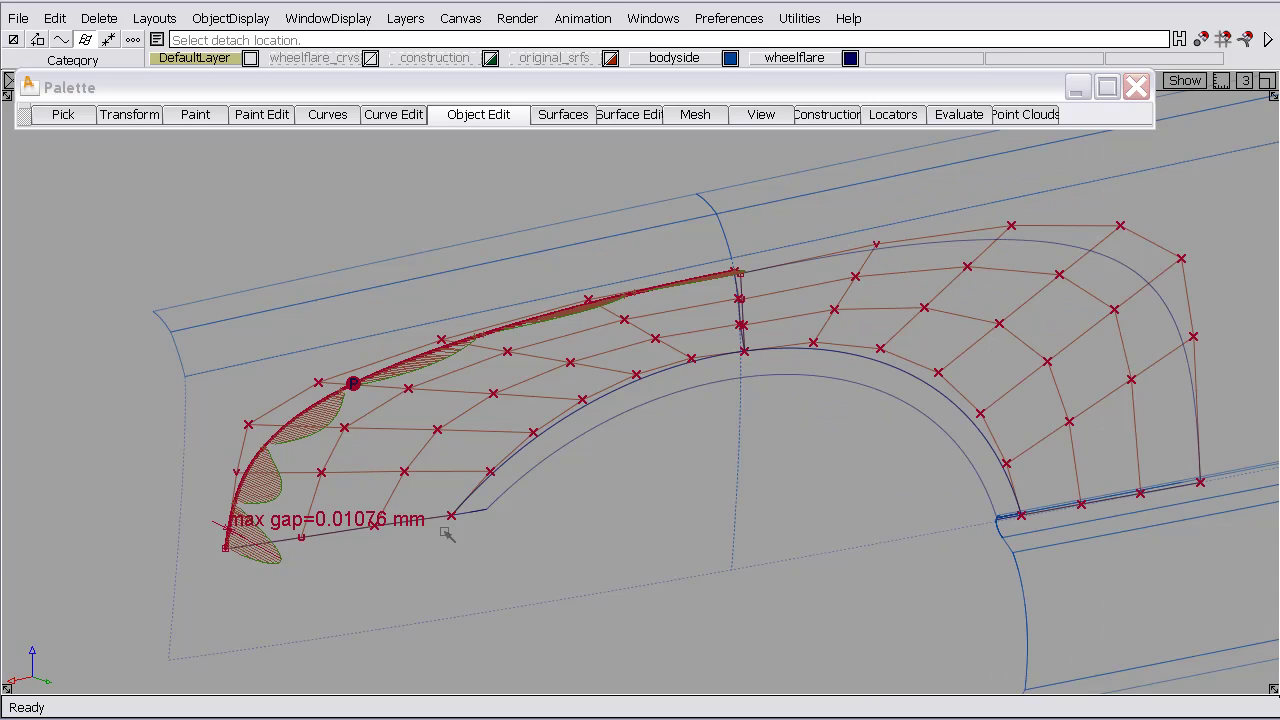
{"action": "left_click", "coordinate": [363, 512]}
{"action": "left_click_drag", "start_coordinate": [363, 510], "coordinate": [443, 443]}
{"action": "left_click", "coordinate": [443, 443], "text": "alt"}
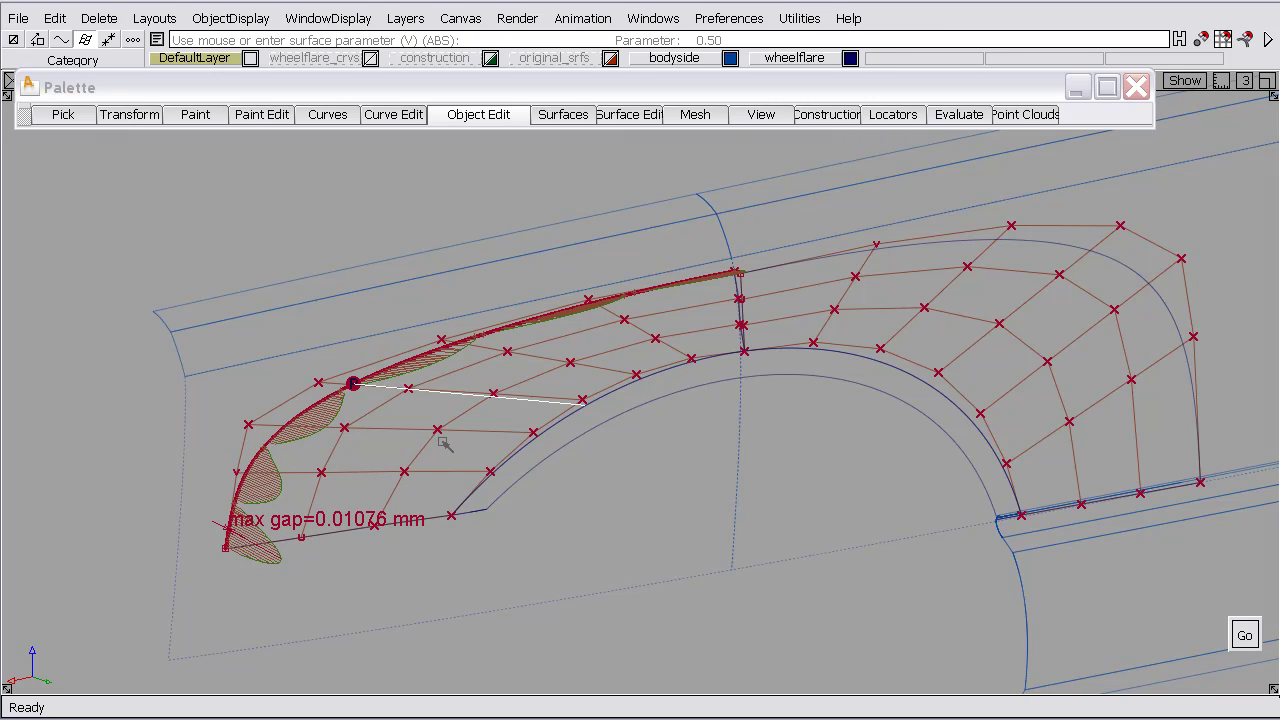
{"action": "left_click_drag", "start_coordinate": [445, 445], "coordinate": [472, 396], "text": "alt+shift"}
{"action": "key", "text": "space"}
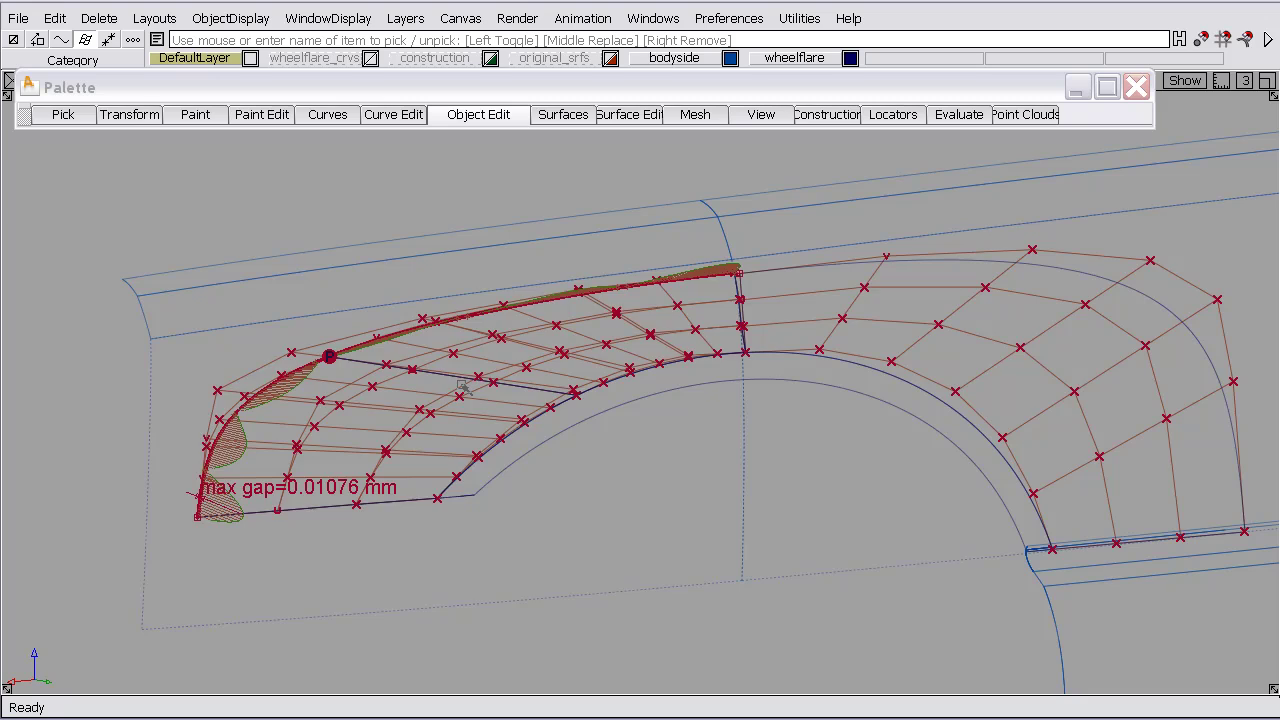
Make the original undivided wheelflare surface invisible, leaving the two detached halves displayed.
{"action": "left_click", "coordinate": [463, 387]}
{"action": "right_click_drag", "start_coordinate": [597, 385], "coordinate": [554, 359], "text": "ctrl+shift"}
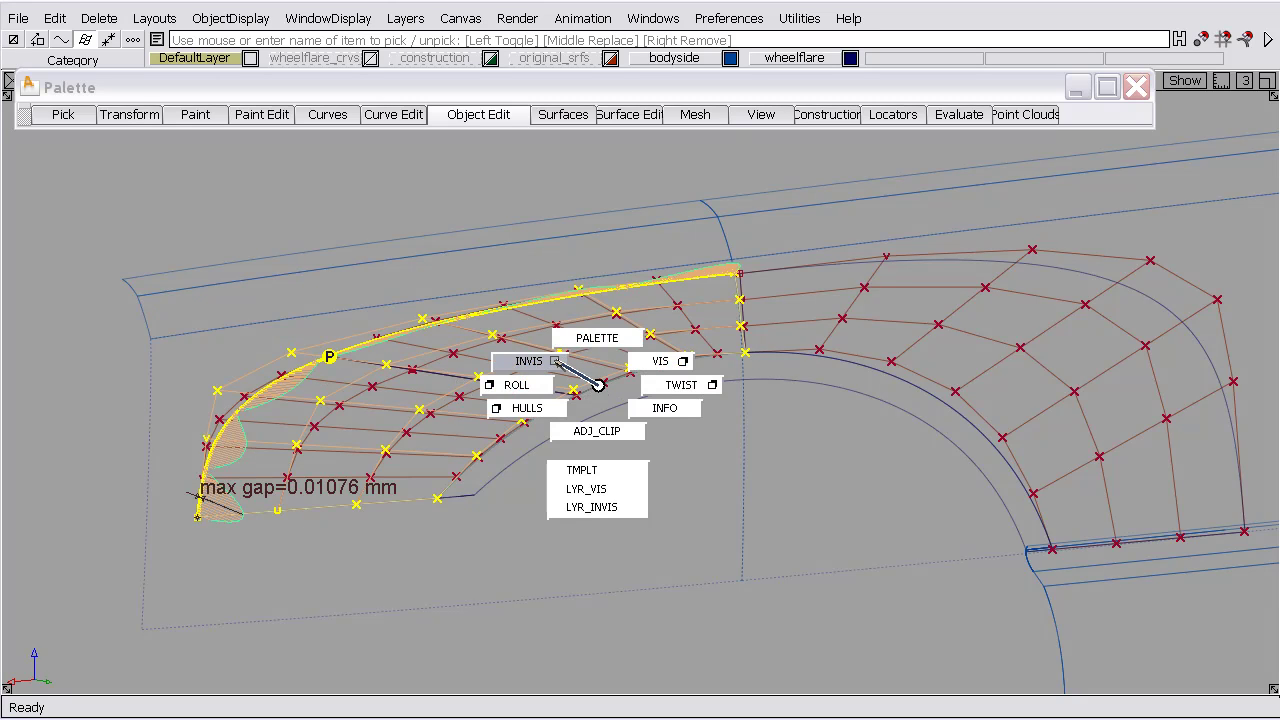
{"action": "right_click_drag", "start_coordinate": [555, 360], "coordinate": [556, 360], "text": "ctrl+shift"}
Delete the curve on surface that the earlier projection left on the body side.
{"action": "left_click_drag", "start_coordinate": [584, 380], "coordinate": [332, 368], "text": "alt+shift"}
{"action": "left_click", "coordinate": [333, 345]}
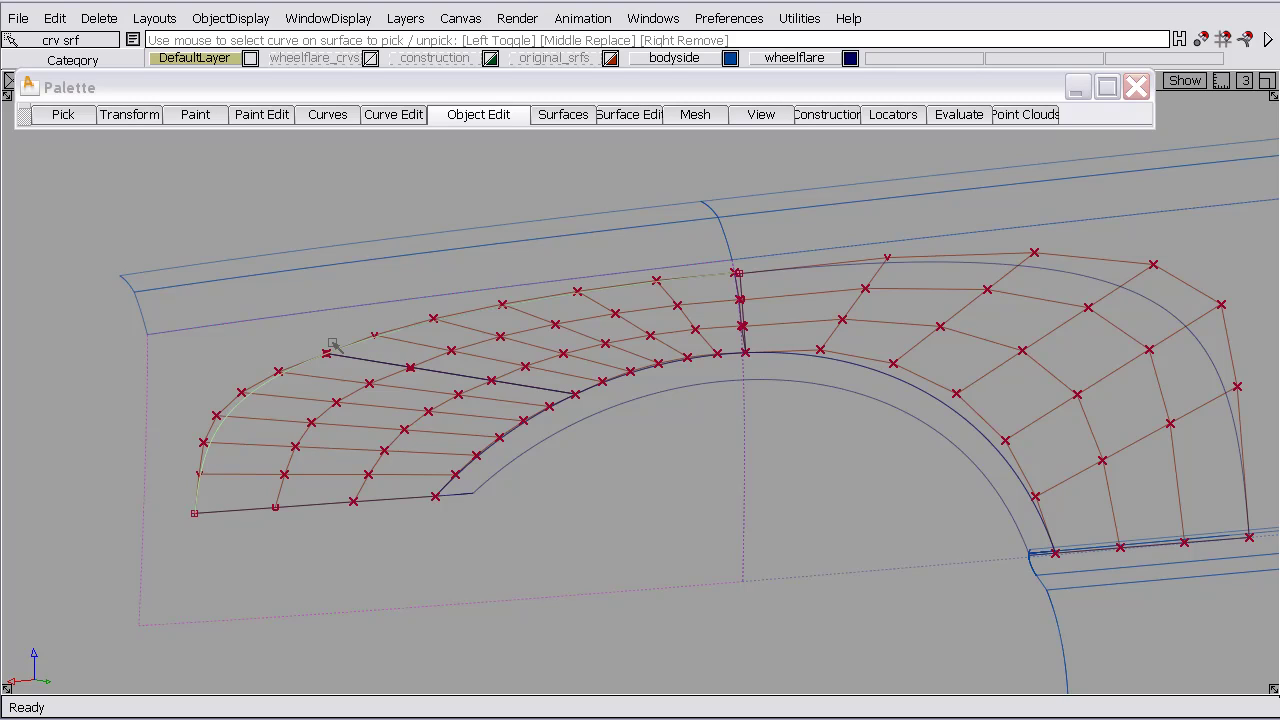
{"action": "key", "text": "Delete"}
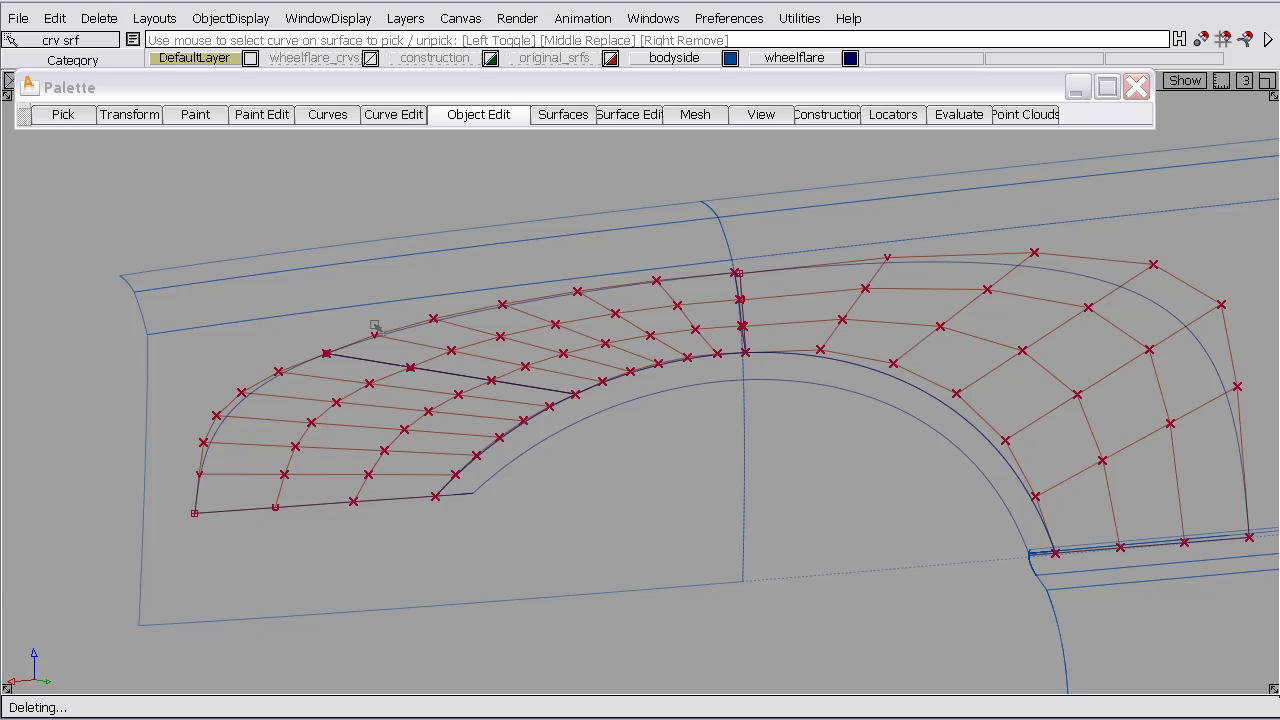
Project-align the outer boundaries of both detached wheelflare halves to the body side, with Curvature continuity and Y vector.
{"action": "left_click", "coordinate": [478, 114]}
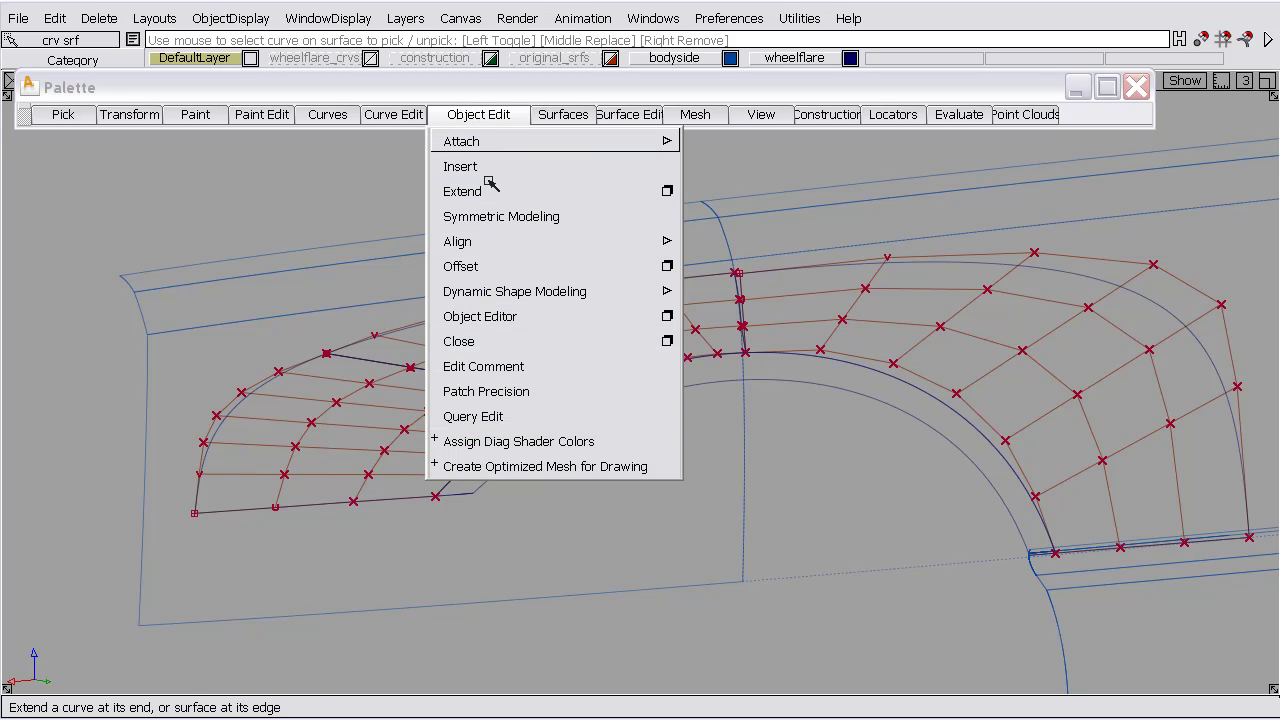
{"action": "mouse_move", "coordinate": [487, 241]}
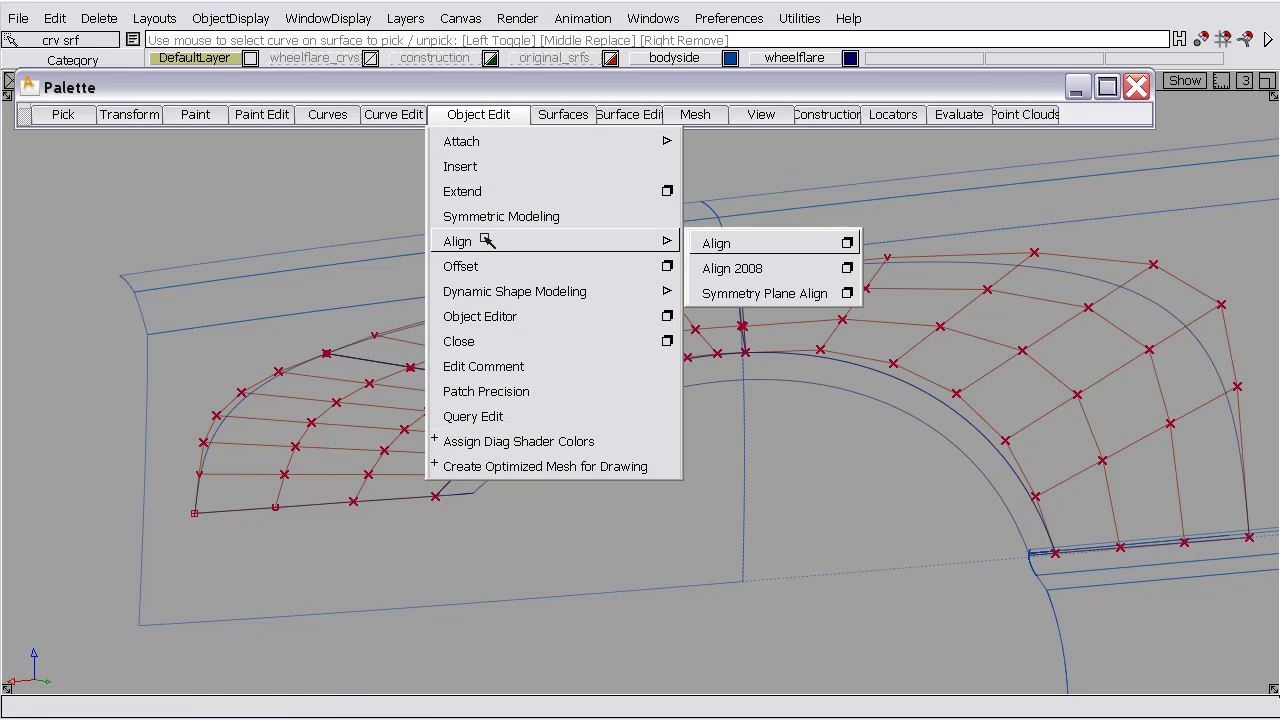
{"action": "double_click", "coordinate": [720, 243]}
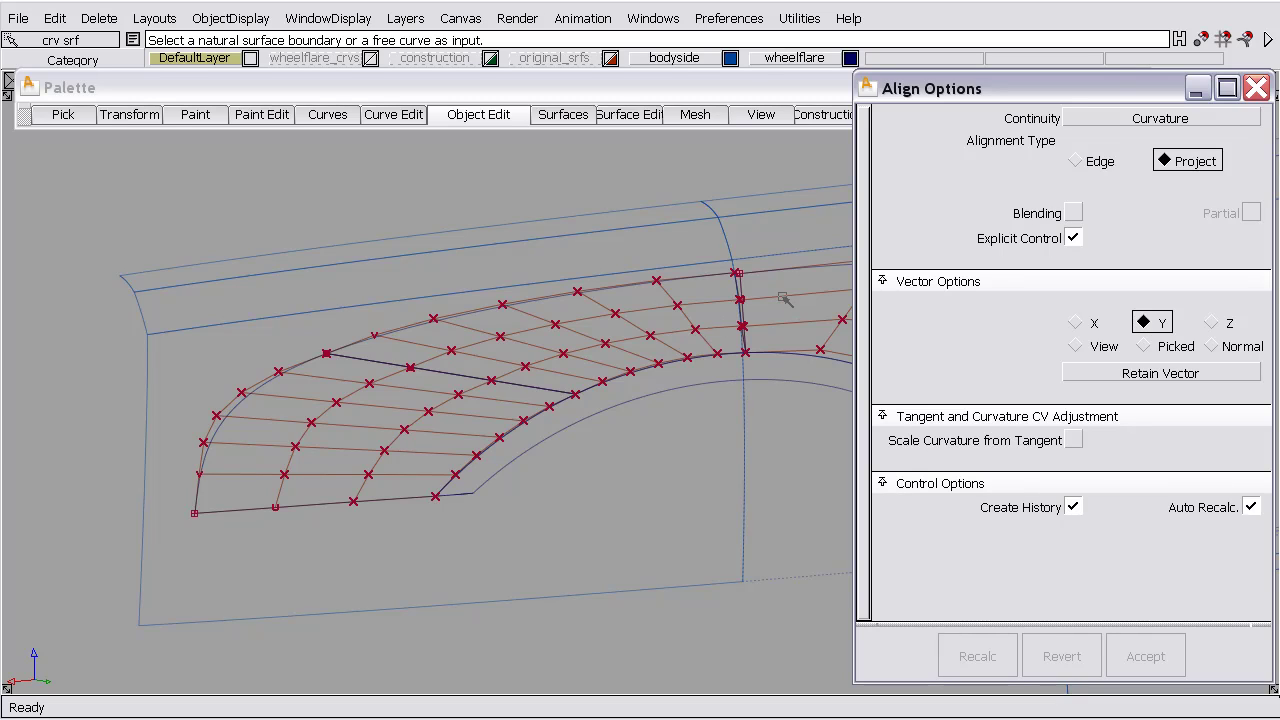
{"action": "left_click", "coordinate": [255, 391]}
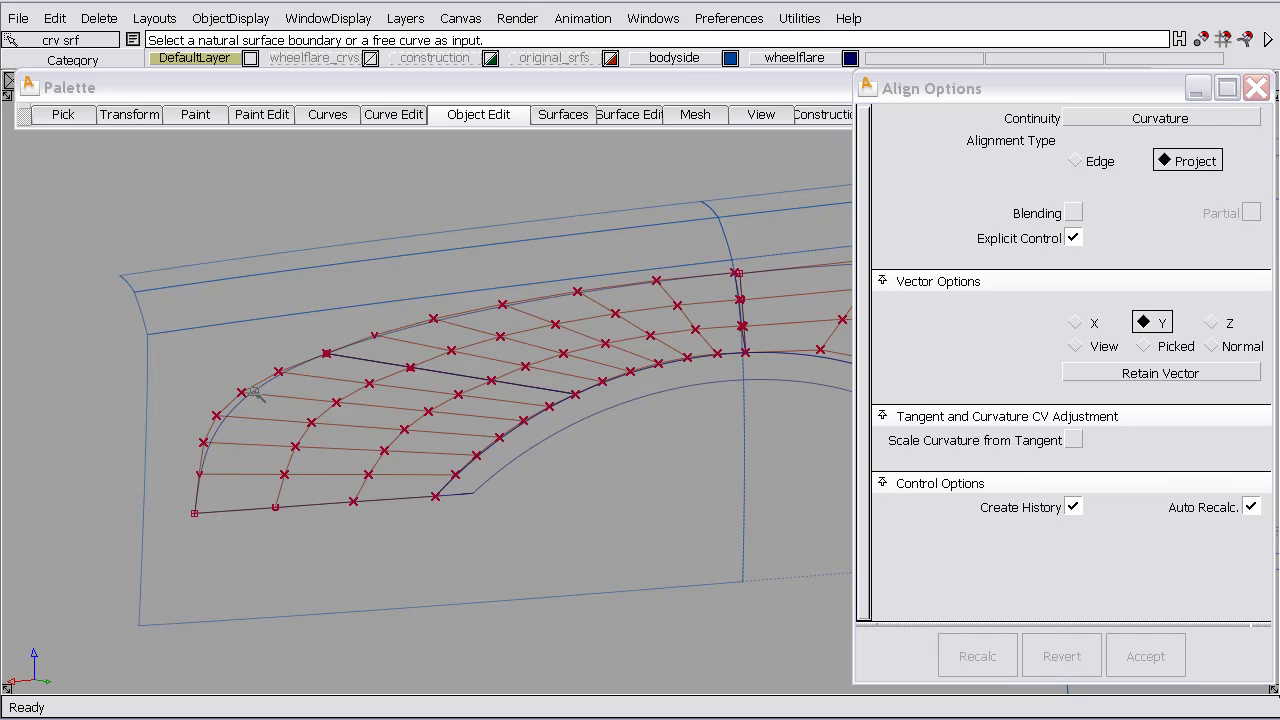
{"action": "left_click", "coordinate": [150, 380]}
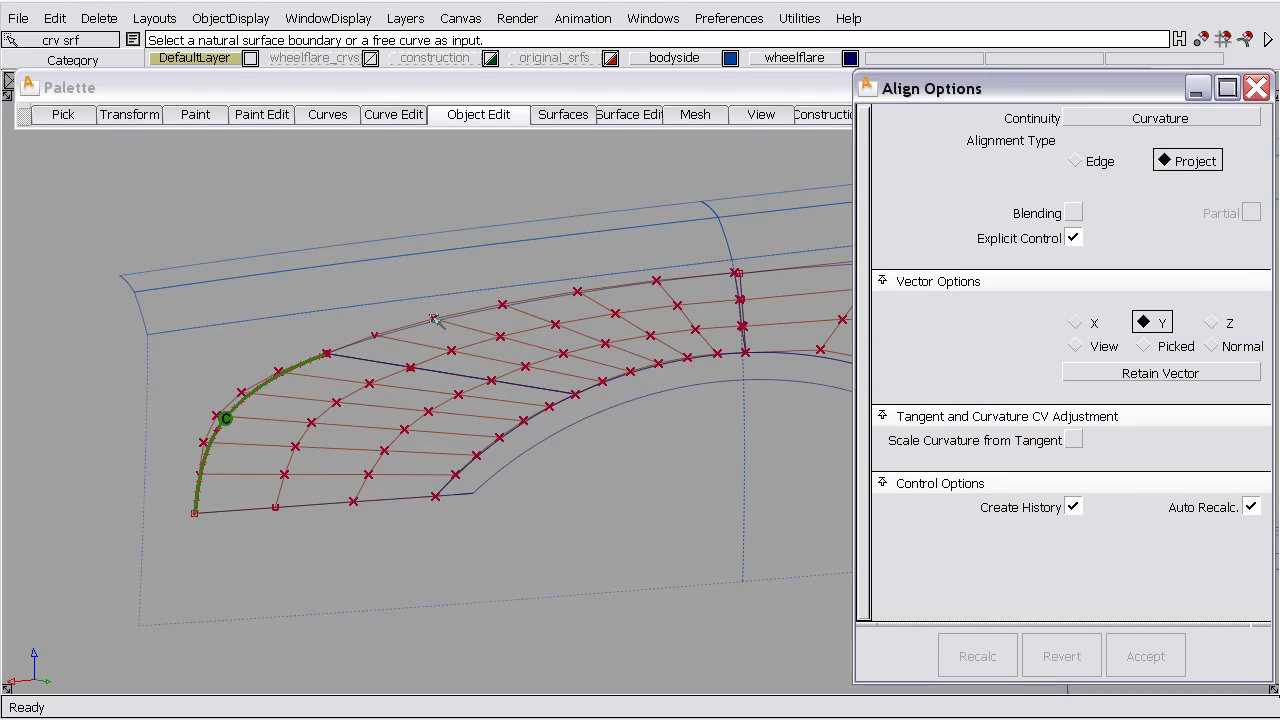
{"action": "left_click", "coordinate": [460, 311]}
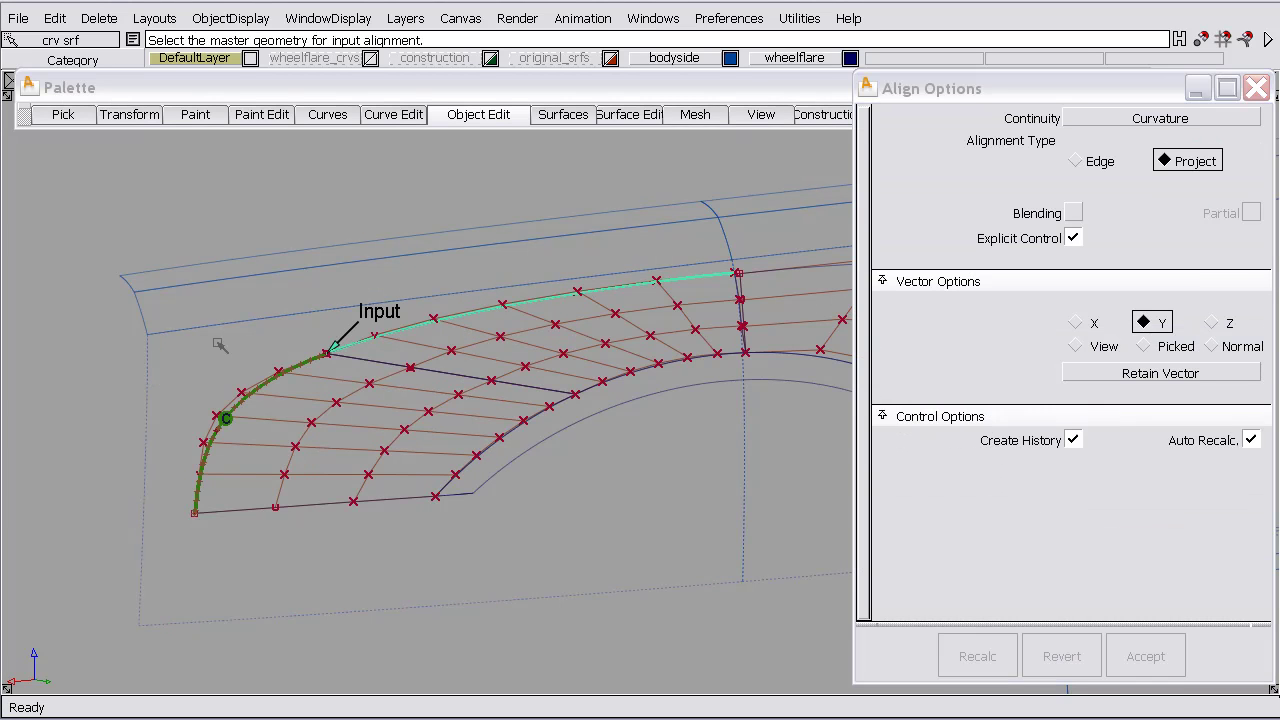
{"action": "left_click", "coordinate": [152, 358]}
Project-align the outer boundary of the wheelflare surface next to the sill to the body side, with Curvature continuity and Y vector.
{"action": "left_click_drag", "start_coordinate": [560, 330], "coordinate": [668, 327], "text": "alt+shift"}
{"action": "right_click_drag", "start_coordinate": [668, 327], "coordinate": [640, 232], "text": "alt+shift"}
{"action": "middle_click_drag", "start_coordinate": [648, 314], "coordinate": [646, 275], "text": "ctrl+shift"}
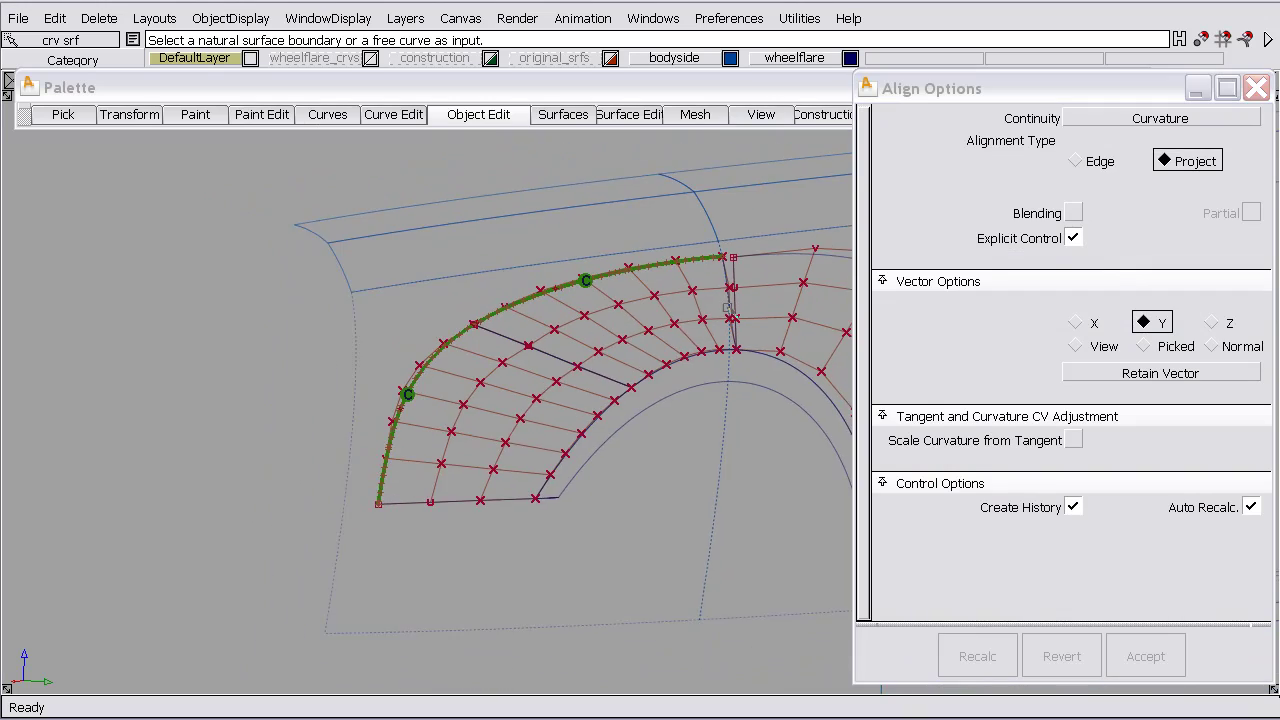
{"action": "middle_click_drag", "start_coordinate": [728, 307], "coordinate": [416, 266], "text": "alt+shift"}
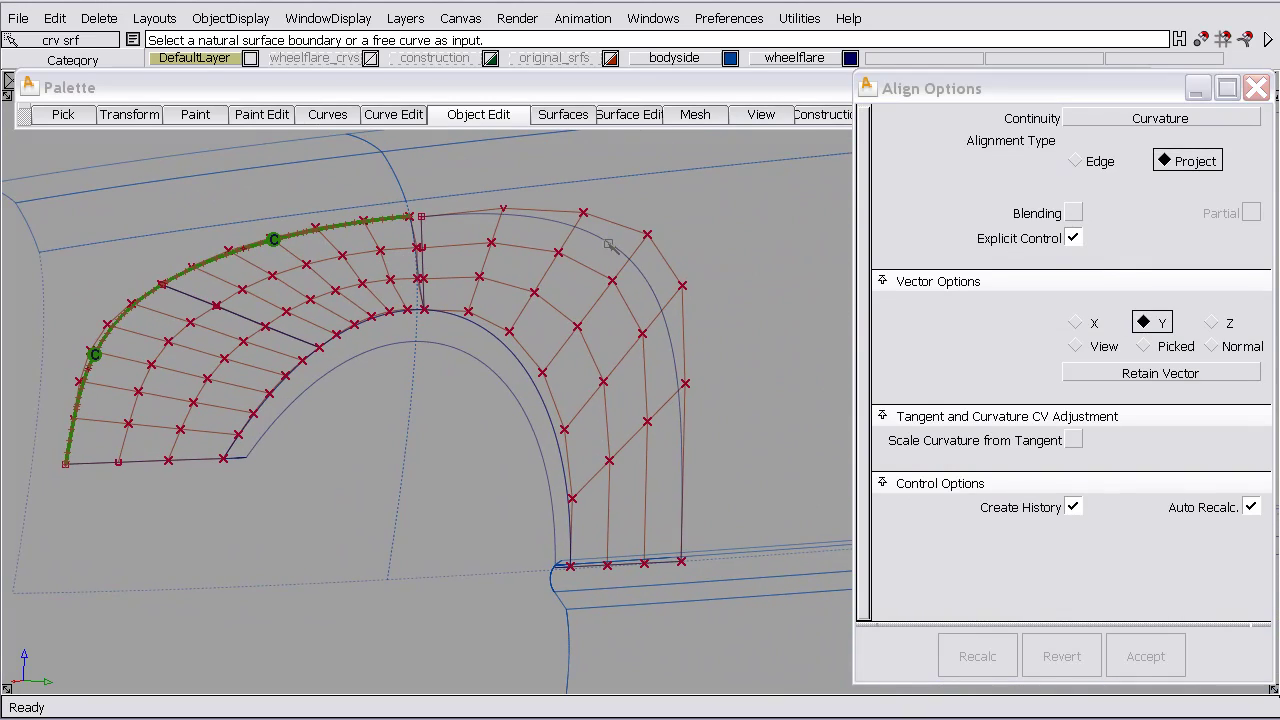
{"action": "left_click", "coordinate": [608, 244]}
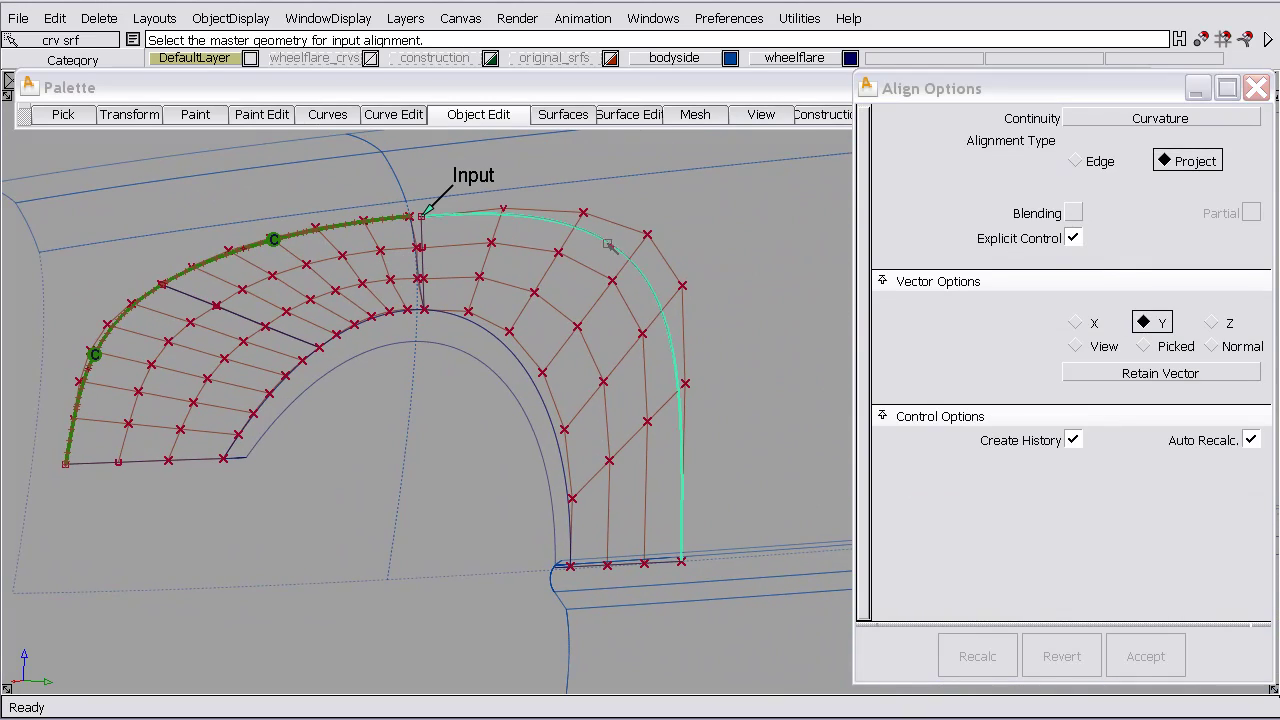
{"action": "left_click", "coordinate": [487, 575]}
{"action": "left_click_drag", "start_coordinate": [590, 430], "coordinate": [565, 425], "text": "alt+shift"}
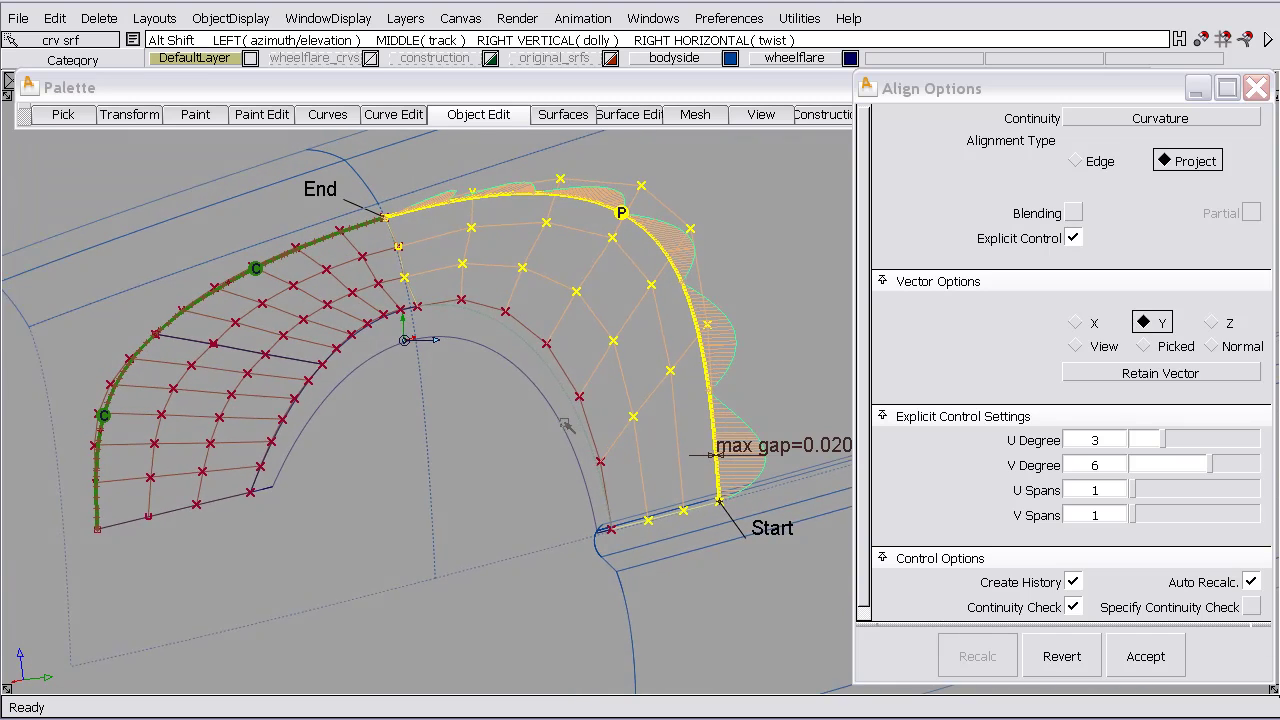
{"action": "middle_click_drag", "start_coordinate": [565, 425], "coordinate": [551, 437], "text": "alt+shift"}
{"action": "left_click_drag", "start_coordinate": [551, 437], "coordinate": [630, 424], "text": "alt+shift"}
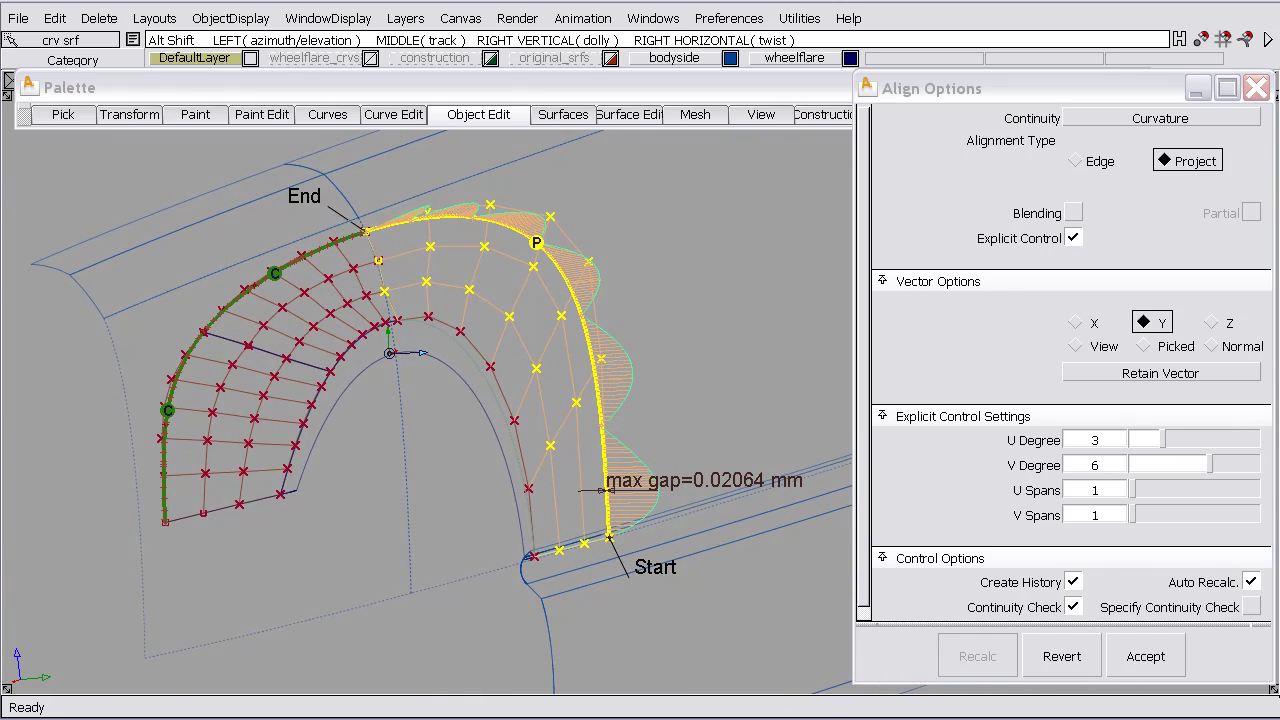
Try the Normal vector for the sill-side wheelflare alignment and examine its junction with the neighbouring surface in the Right view.
{"action": "left_click", "coordinate": [1226, 345]}
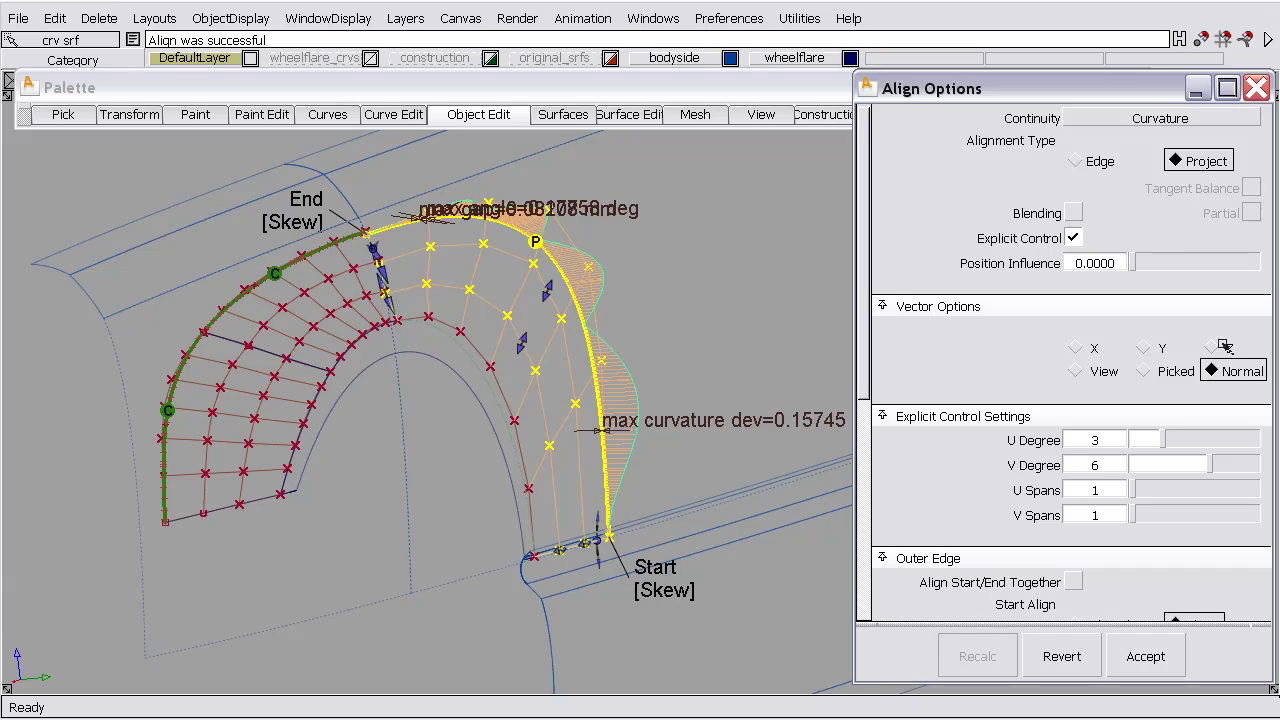
{"action": "left_click_drag", "start_coordinate": [514, 335], "coordinate": [400, 240], "text": "alt+shift"}
{"action": "right_click_drag", "start_coordinate": [400, 240], "coordinate": [483, 248], "text": "alt+shift"}
{"action": "middle_click_drag", "start_coordinate": [483, 248], "coordinate": [537, 474], "text": "alt+shift"}
{"action": "left_click_drag", "start_coordinate": [537, 474], "coordinate": [520, 434], "text": "alt+shift"}
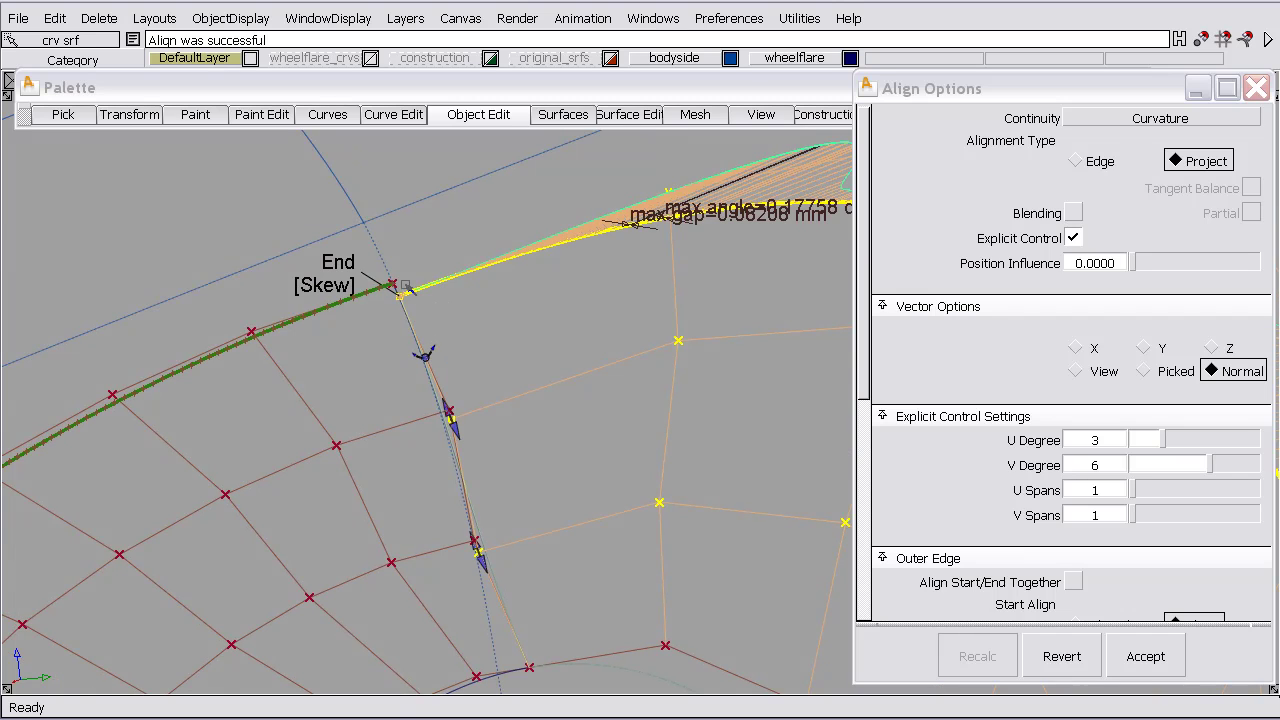
{"action": "key", "text": "alt+shift"}
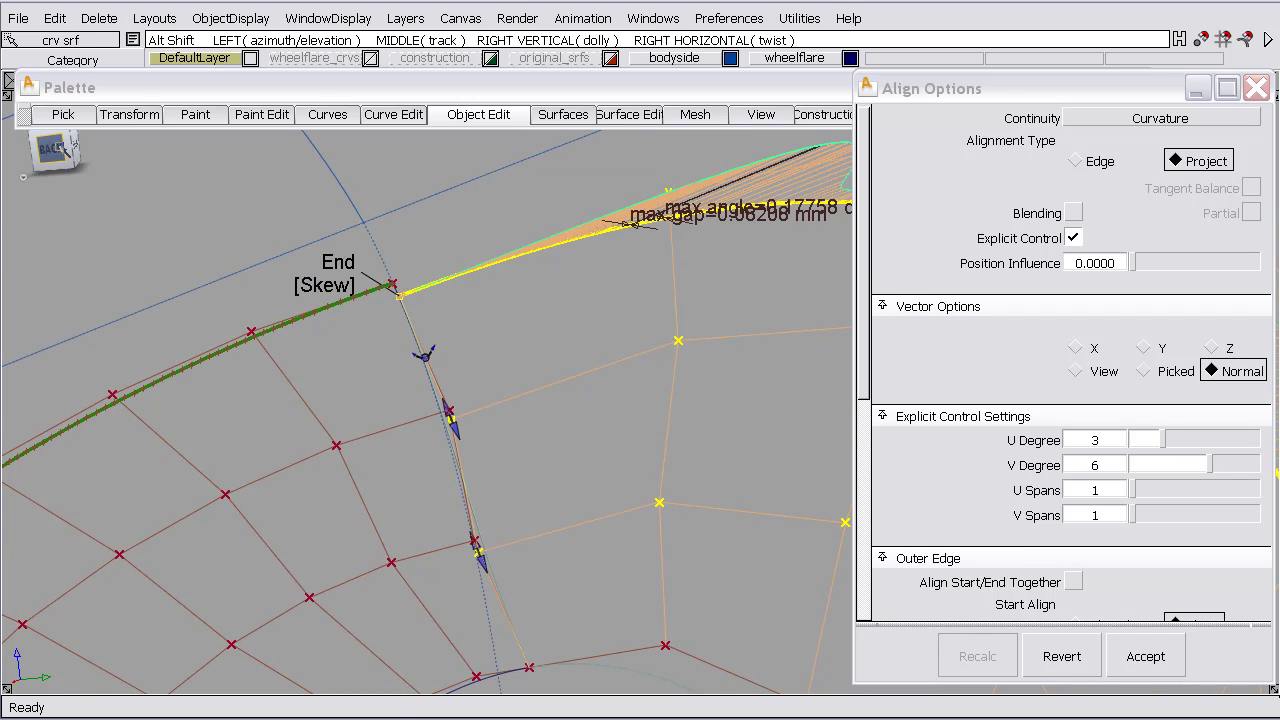
{"action": "left_click", "coordinate": [62, 146], "text": "alt+shift"}
{"action": "left_click", "coordinate": [88, 147]}
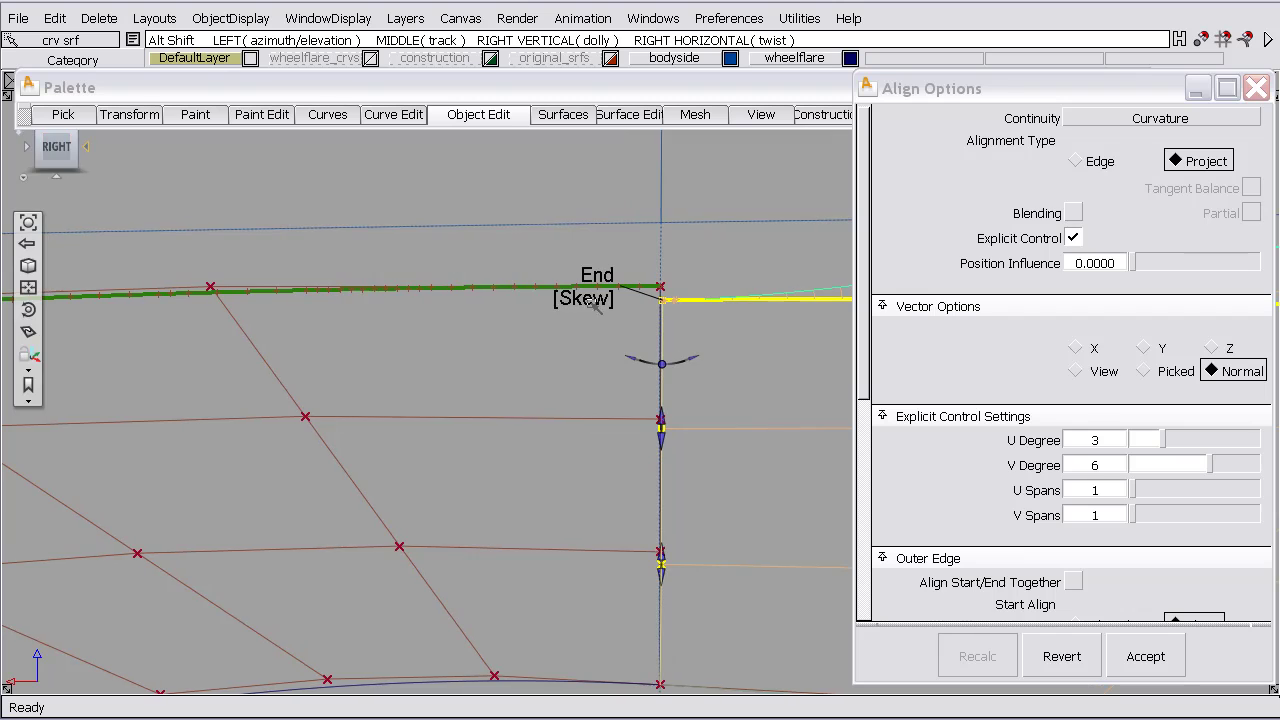
Set the sill-side wheelflare alignment's projection vector back to Y and check its junction and boundary.
{"action": "left_click", "coordinate": [1145, 349]}
{"action": "right_click_drag", "start_coordinate": [674, 277], "coordinate": [531, 417], "text": "alt+shift"}
{"action": "left_click_drag", "start_coordinate": [531, 417], "coordinate": [986, 443], "text": "alt+shift"}
{"action": "middle_click_drag", "start_coordinate": [594, 343], "coordinate": [231, 310], "text": "alt+shift"}
{"action": "left_click_drag", "start_coordinate": [231, 310], "coordinate": [617, 568], "text": "alt+shift"}
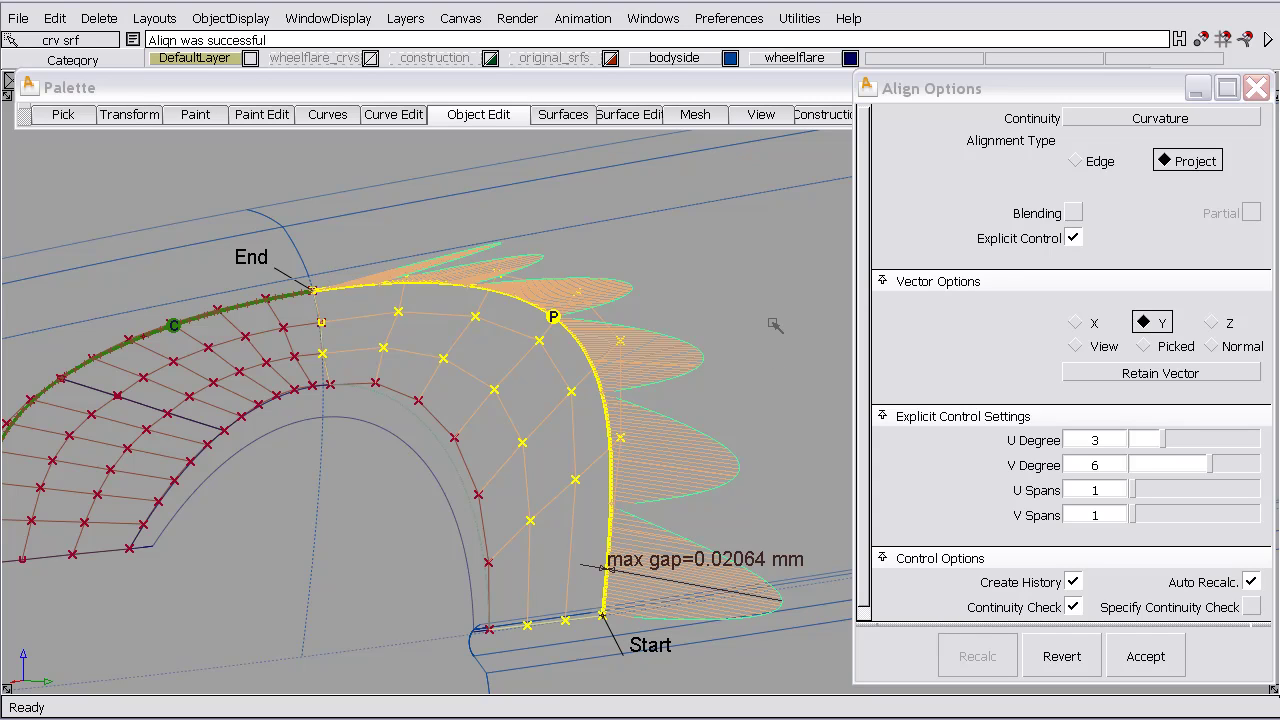
Detach the sill-side wheelflare surface into two halves at V parameter 0.50, with Keep Originals enabled.
{"action": "left_click_drag", "start_coordinate": [728, 327], "coordinate": [694, 278], "text": "ctrl+shift"}
{"action": "left_click", "coordinate": [478, 114]}
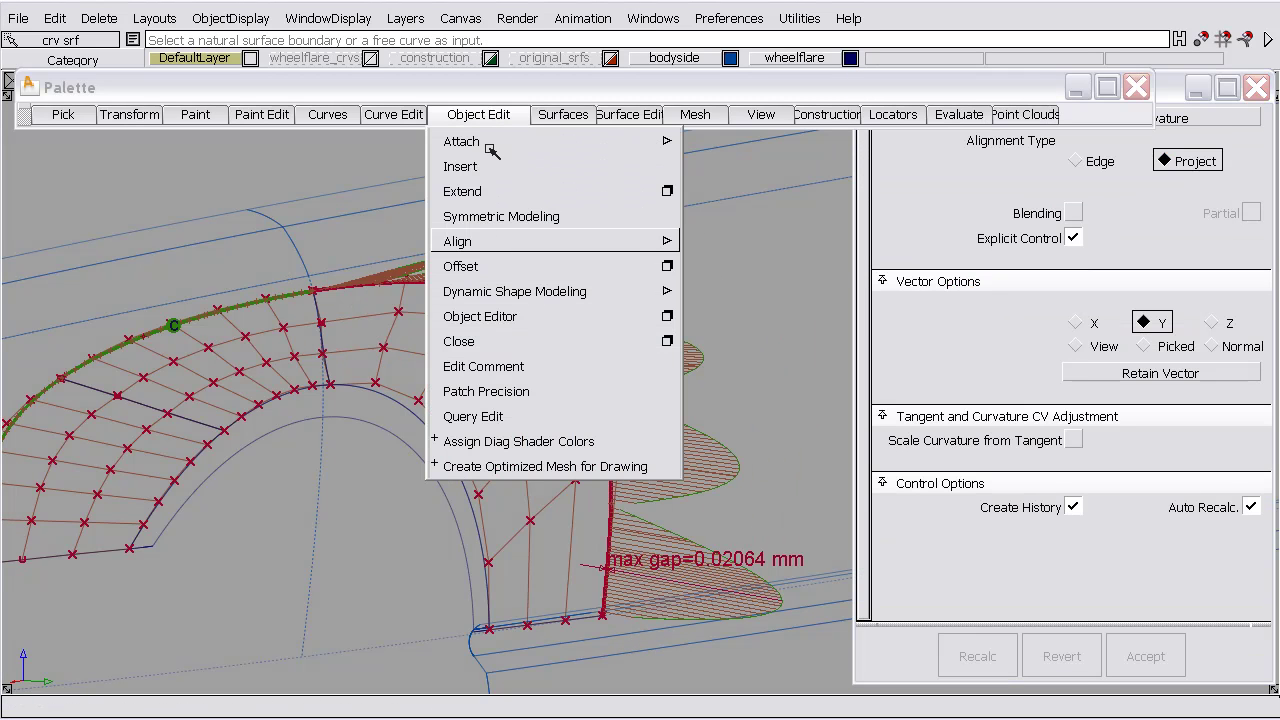
{"action": "mouse_move", "coordinate": [650, 141]}
{"action": "left_click", "coordinate": [762, 168]}
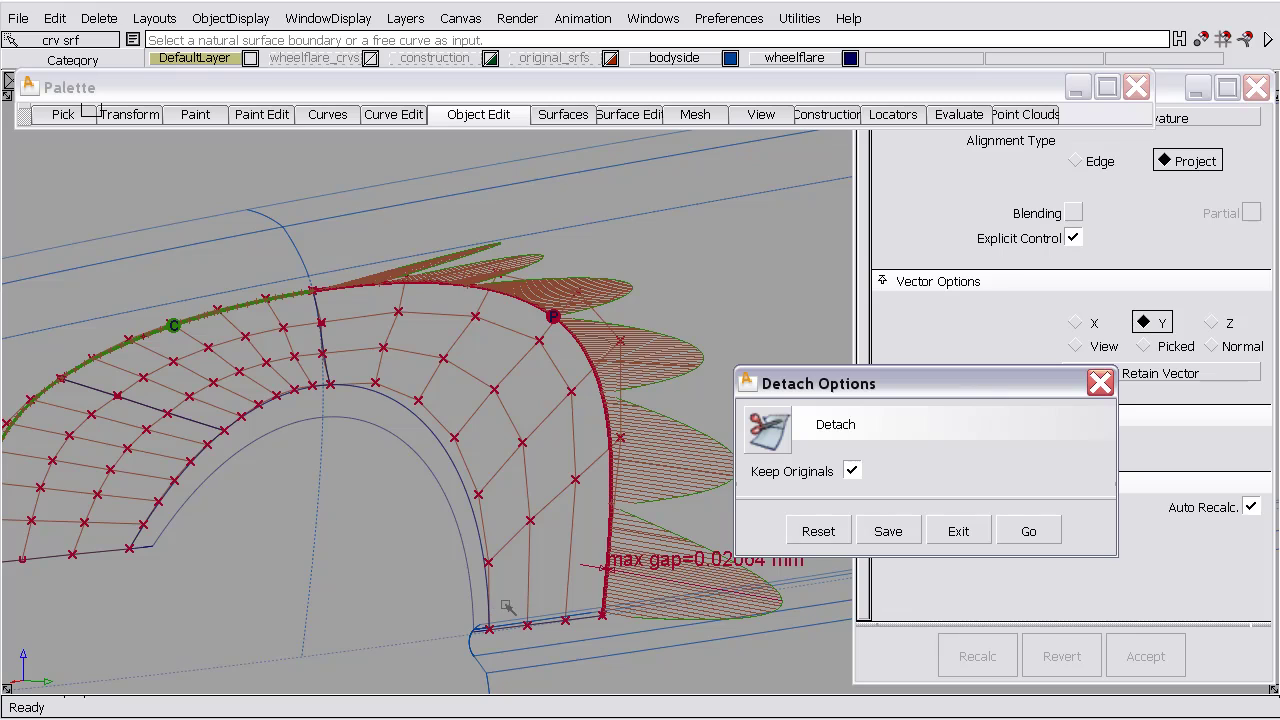
{"action": "left_click", "coordinate": [1028, 531]}
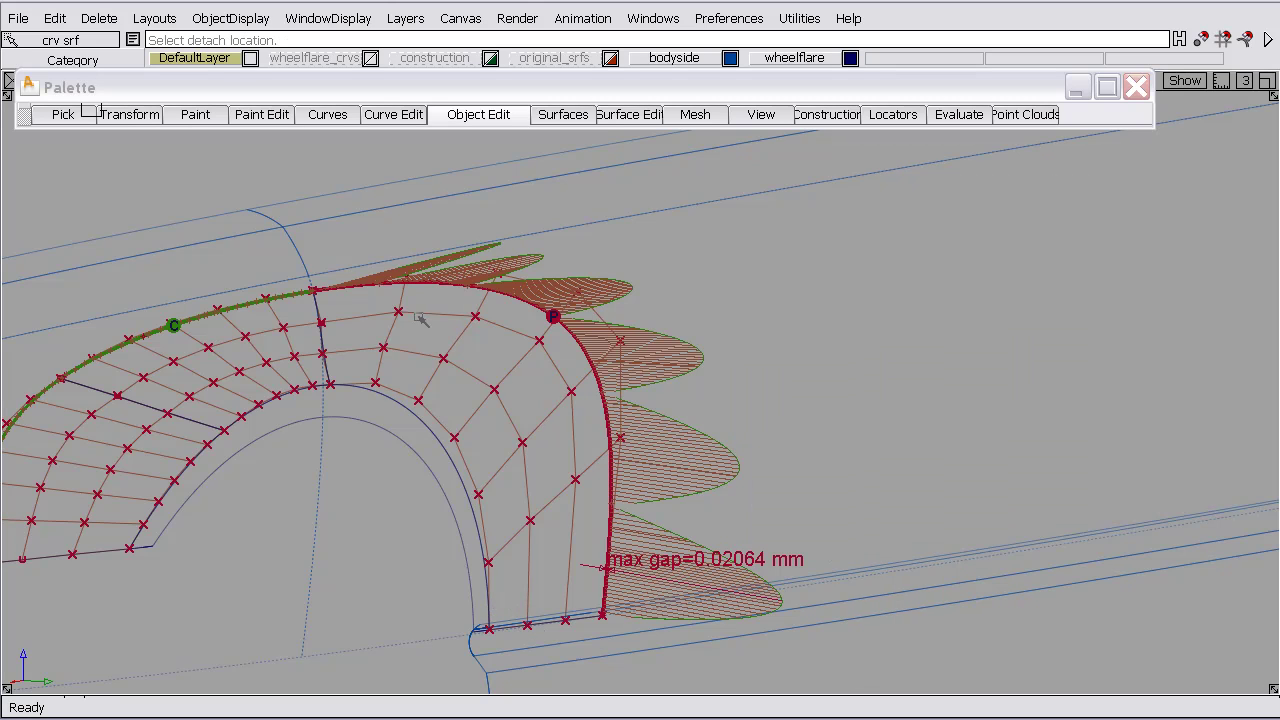
{"action": "left_click", "coordinate": [330, 376]}
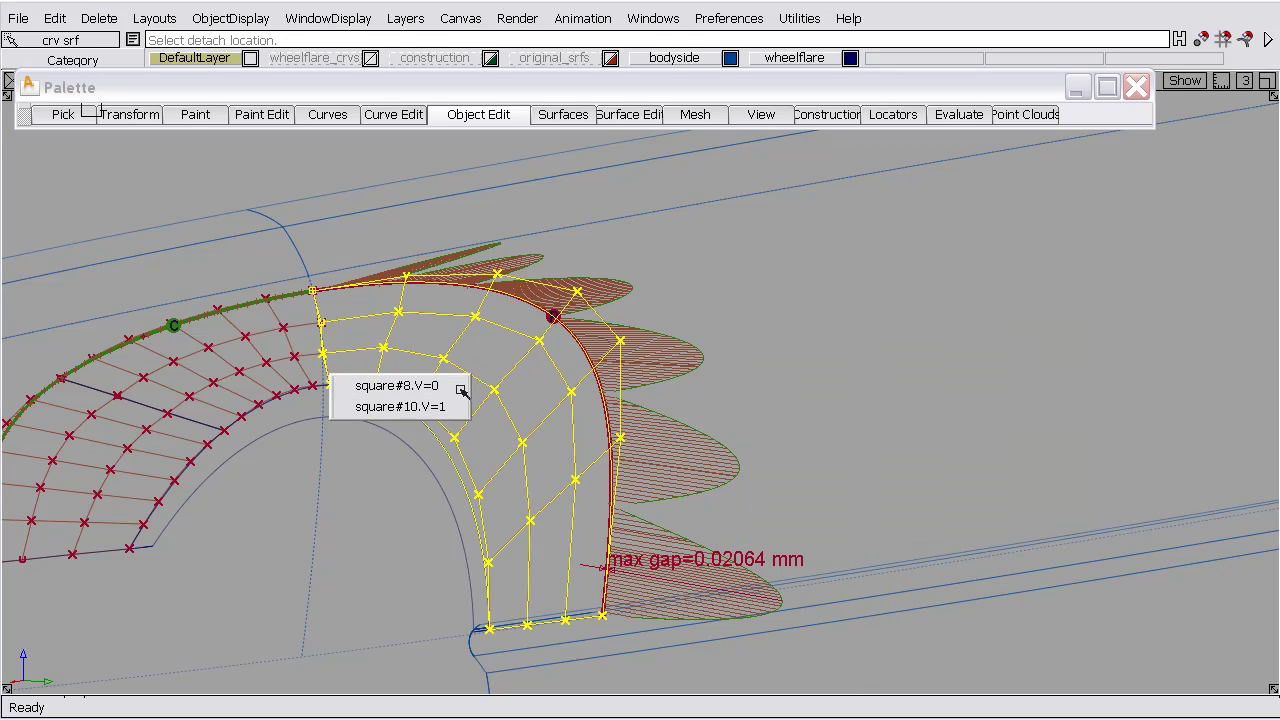
{"action": "left_click", "coordinate": [461, 389]}
{"action": "left_click_drag", "start_coordinate": [461, 390], "coordinate": [499, 395]}
{"action": "left_click_drag", "start_coordinate": [647, 421], "coordinate": [311, 417], "text": "alt+shift"}
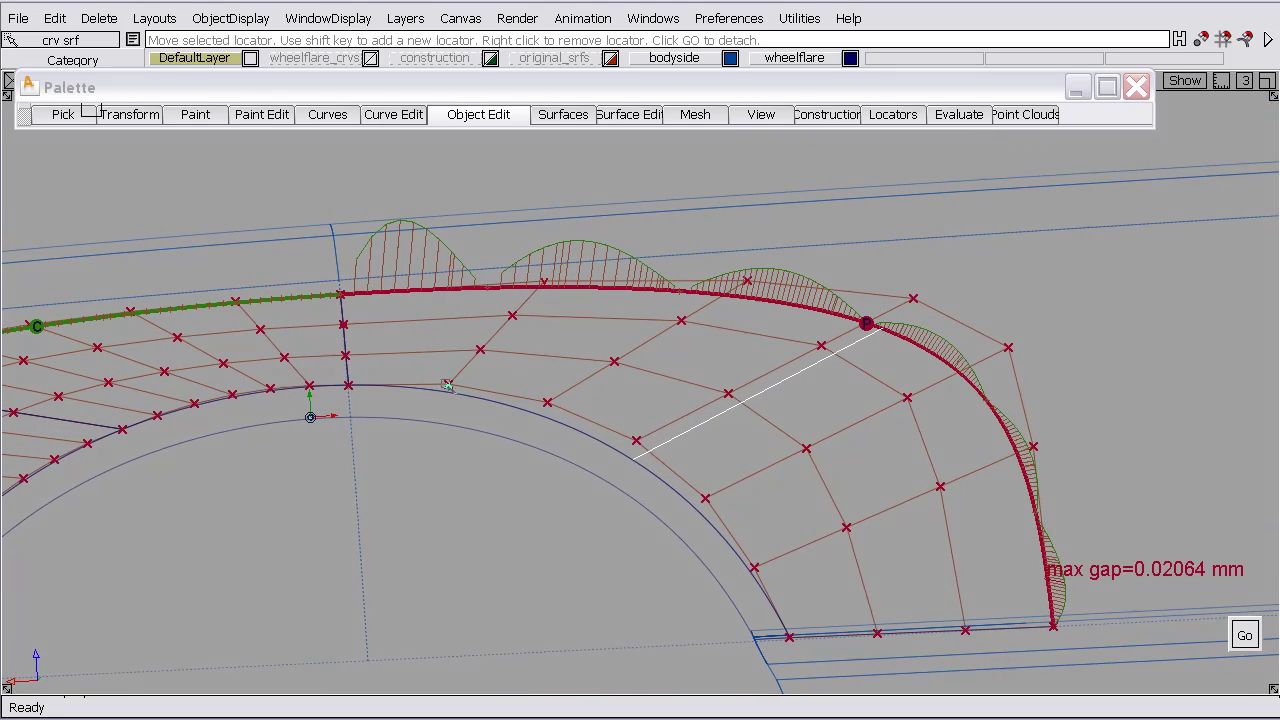
{"action": "left_click_drag", "start_coordinate": [803, 377], "coordinate": [826, 409]}
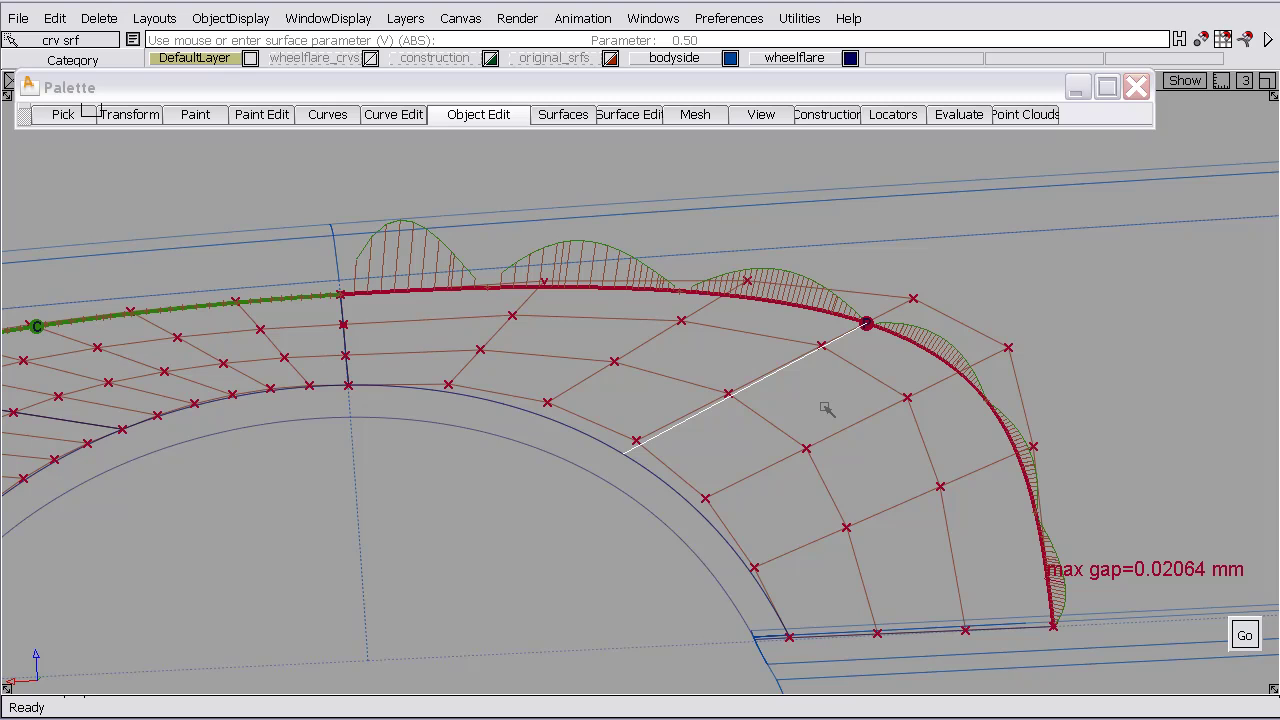
{"action": "key", "text": "space"}
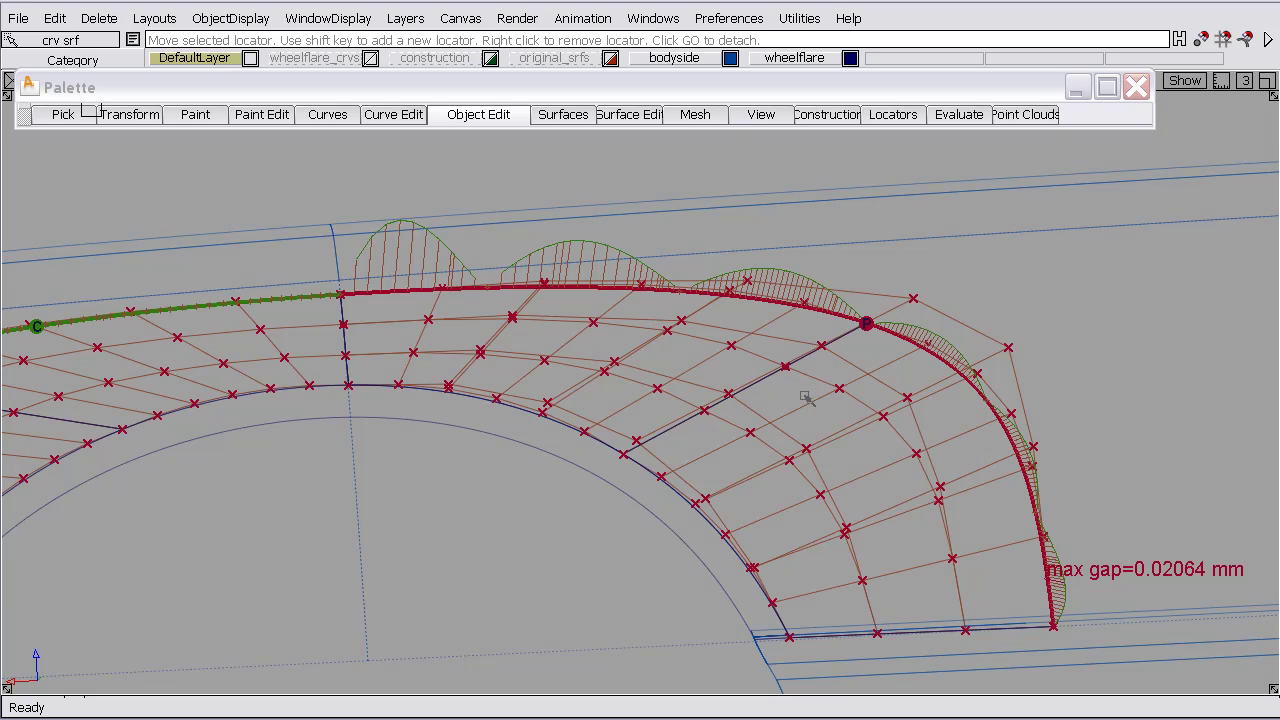
Delete the original undivided sill-side wheelflare surface and its leftover curve on surface.
{"action": "left_click_drag", "start_coordinate": [811, 400], "coordinate": [828, 338], "text": "ctrl+shift"}
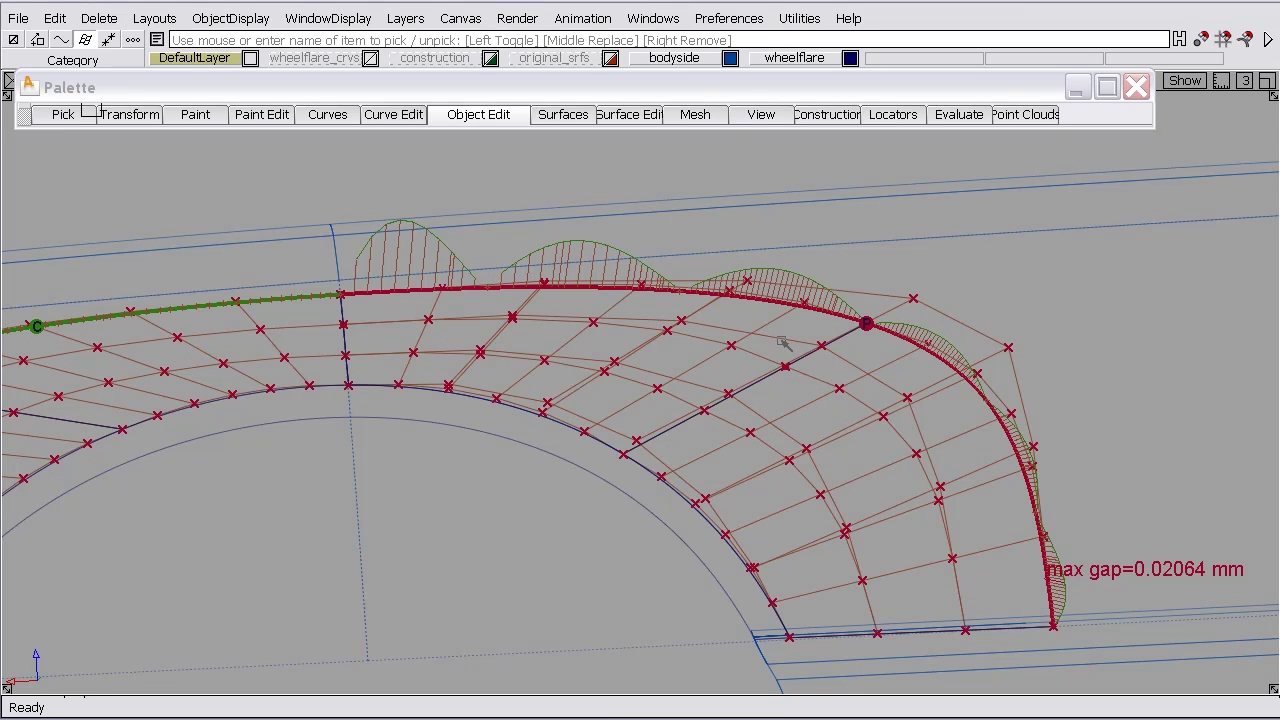
{"action": "left_click", "coordinate": [782, 342]}
{"action": "right_click_drag", "start_coordinate": [784, 337], "coordinate": [750, 311], "text": "ctrl+shift"}
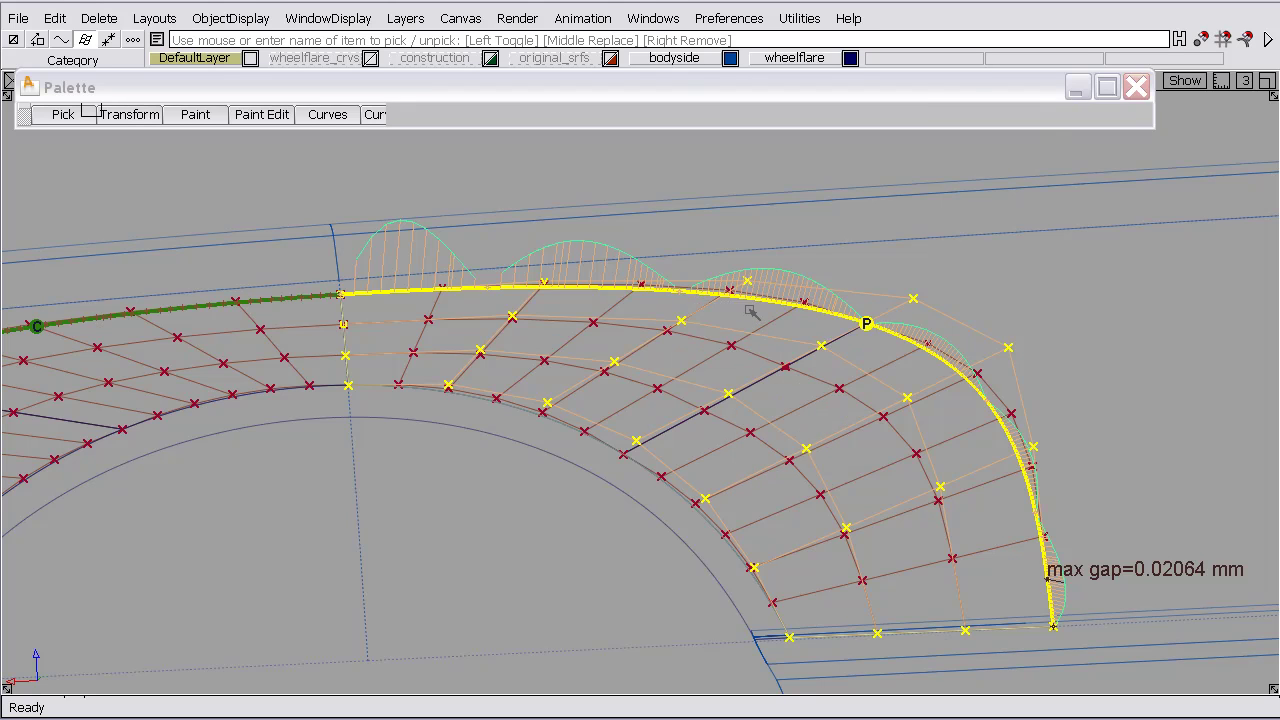
{"action": "left_click_drag", "start_coordinate": [870, 282], "coordinate": [868, 338], "text": "ctrl+shift"}
{"action": "left_click_drag", "start_coordinate": [812, 292], "coordinate": [897, 346]}
{"action": "key", "text": "Delete"}
{"action": "left_click", "coordinate": [711, 314]}
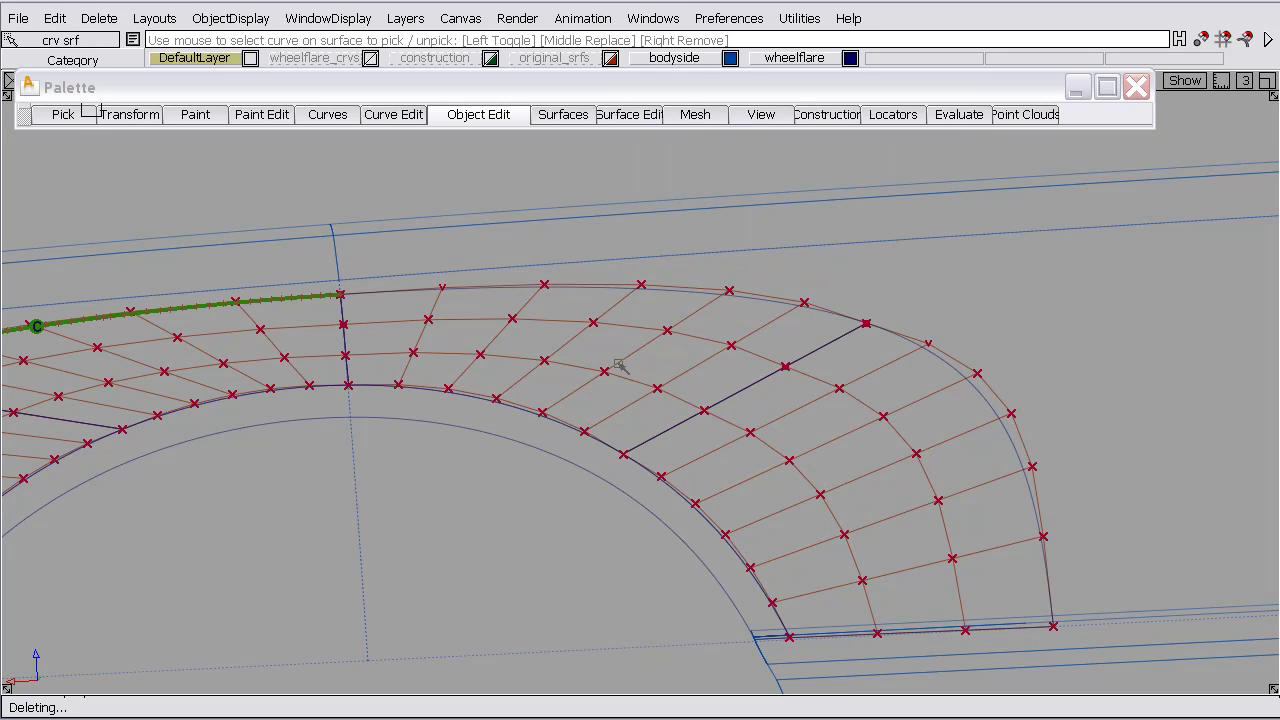
Project-align the outer boundaries of both new sill-side wheelflare halves to the body side, with Curvature continuity and Y vector.
{"action": "left_click_drag", "start_coordinate": [618, 364], "coordinate": [1050, 385], "text": "alt+shift"}
{"action": "left_click", "coordinate": [496, 117]}
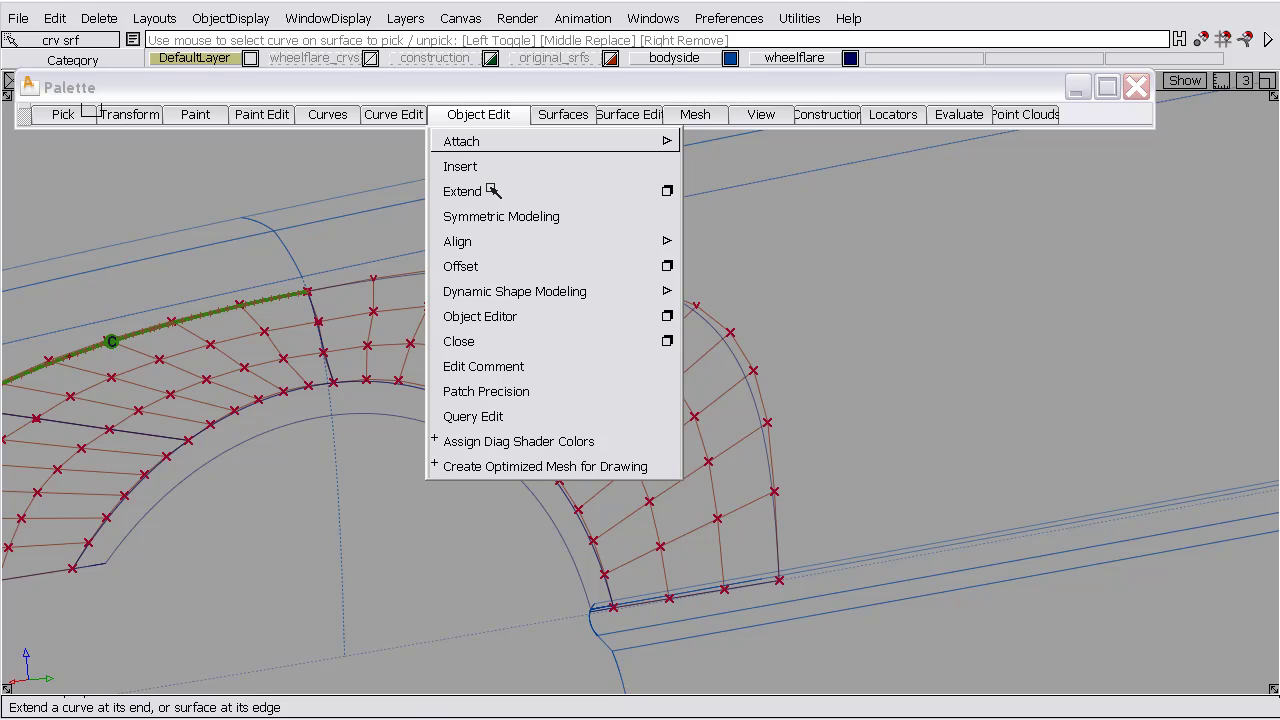
{"action": "mouse_move", "coordinate": [543, 240]}
{"action": "left_click", "coordinate": [849, 240]}
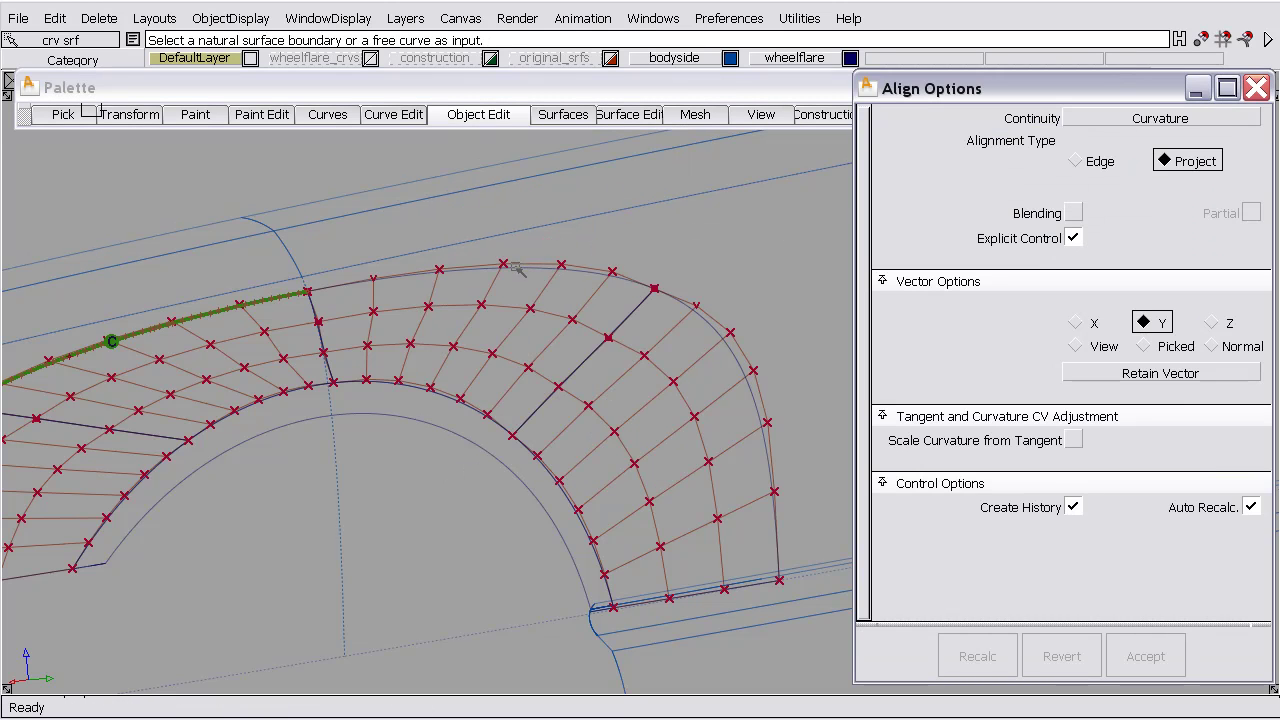
{"action": "left_click", "coordinate": [514, 266]}
{"action": "left_click", "coordinate": [503, 631]}
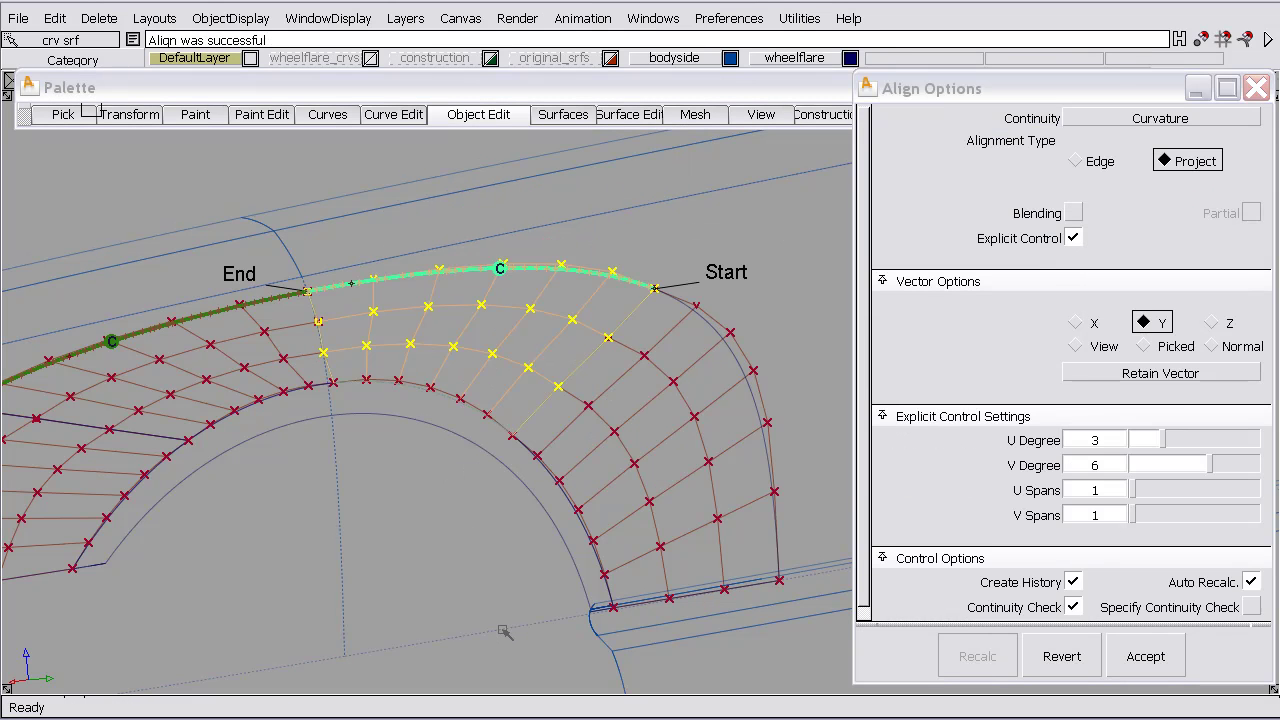
{"action": "left_click", "coordinate": [714, 320]}
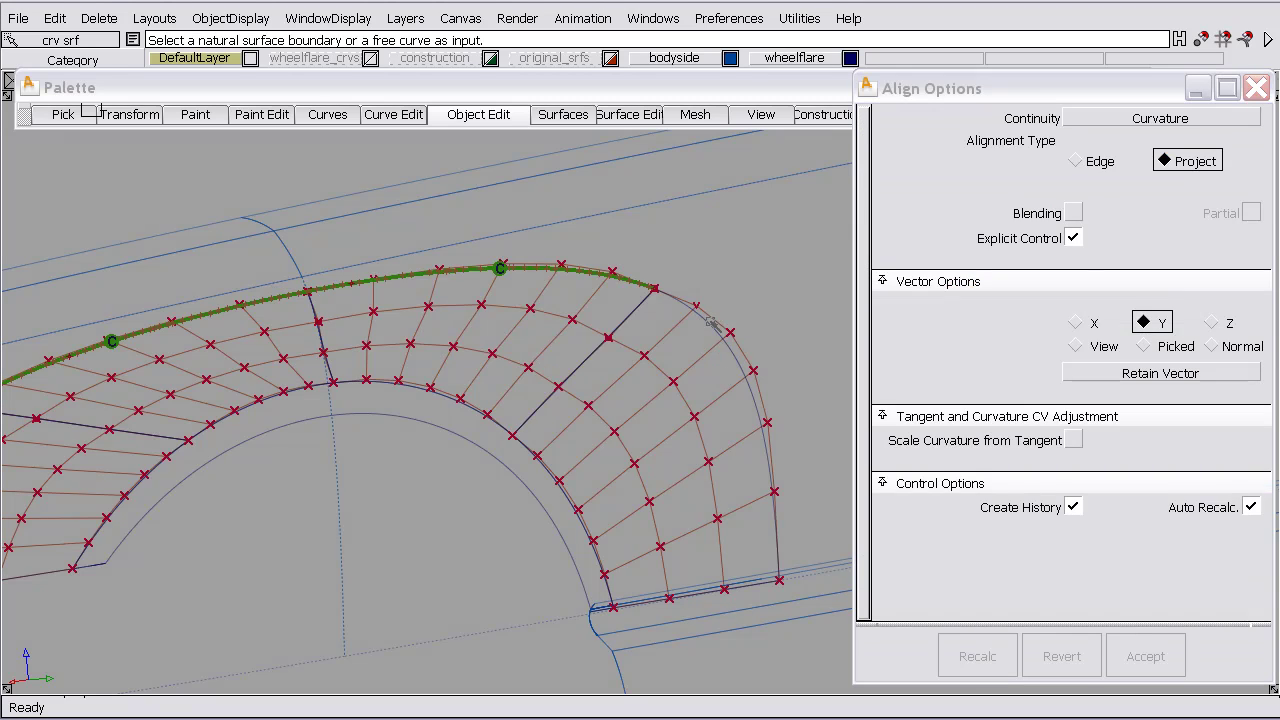
{"action": "left_click", "coordinate": [533, 630]}
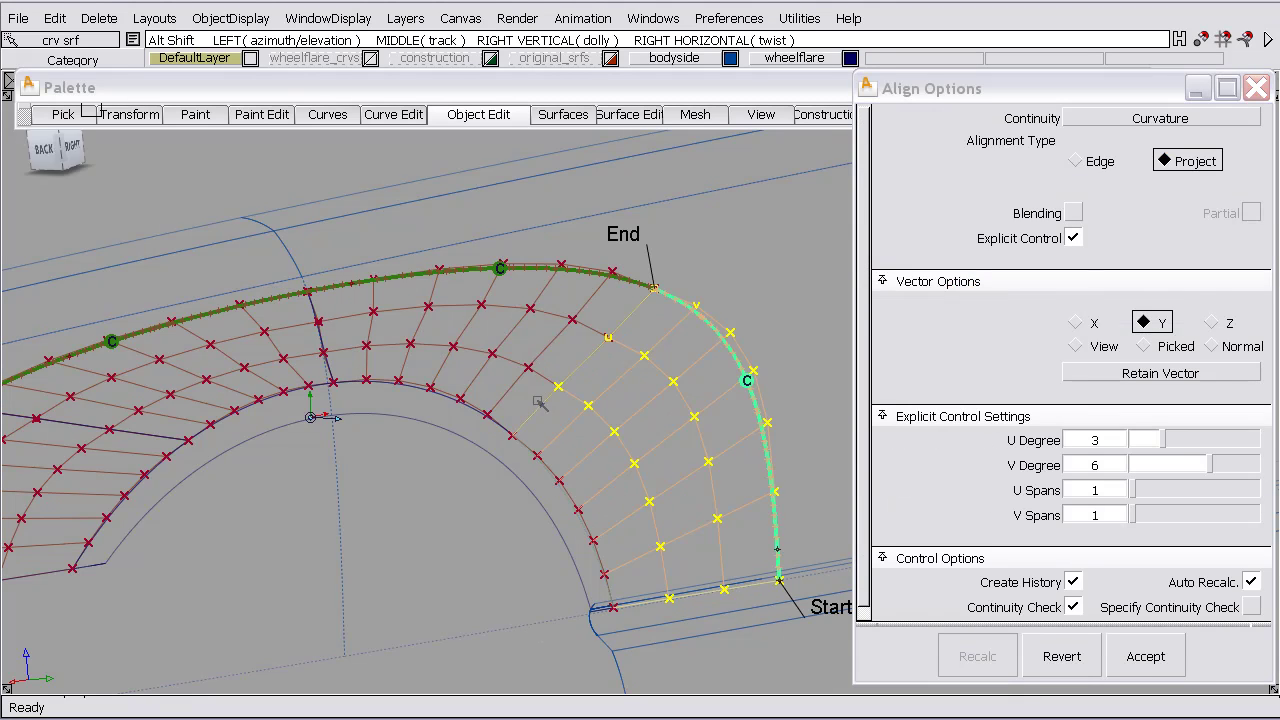
Switch the view from orthographic to Perspective with the whole wheelflare in frame and close the Align options.
{"action": "middle_click_drag", "start_coordinate": [538, 401], "coordinate": [736, 320], "text": "alt+shift"}
{"action": "right_click_drag", "start_coordinate": [736, 320], "coordinate": [733, 382], "text": "alt+shift"}
{"action": "left_click_drag", "start_coordinate": [734, 382], "coordinate": [745, 324], "text": "alt+shift"}
{"action": "right_click_drag", "start_coordinate": [745, 324], "coordinate": [738, 311], "text": "alt+shift"}
{"action": "left_click", "coordinate": [37, 187]}
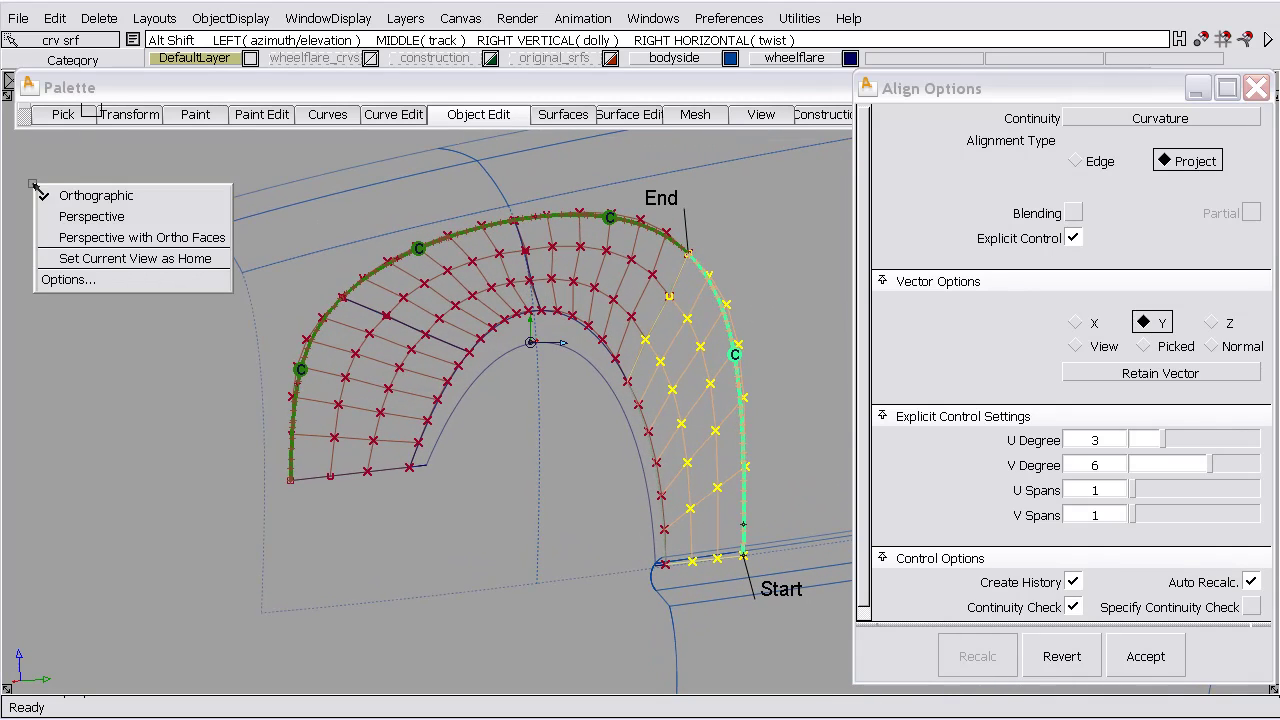
{"action": "left_click", "coordinate": [77, 212]}
{"action": "left_click_drag", "start_coordinate": [458, 328], "coordinate": [460, 361], "text": "ctrl+shift"}
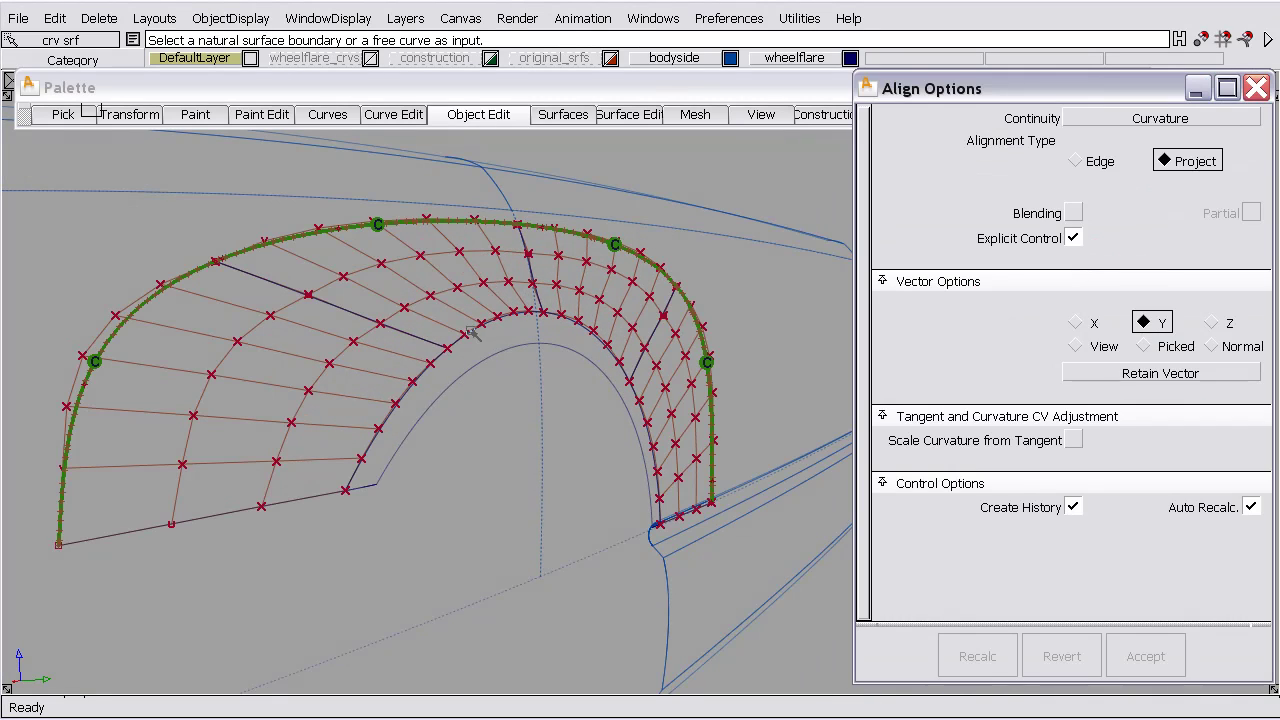
{"action": "key", "text": "ctrl+1"}
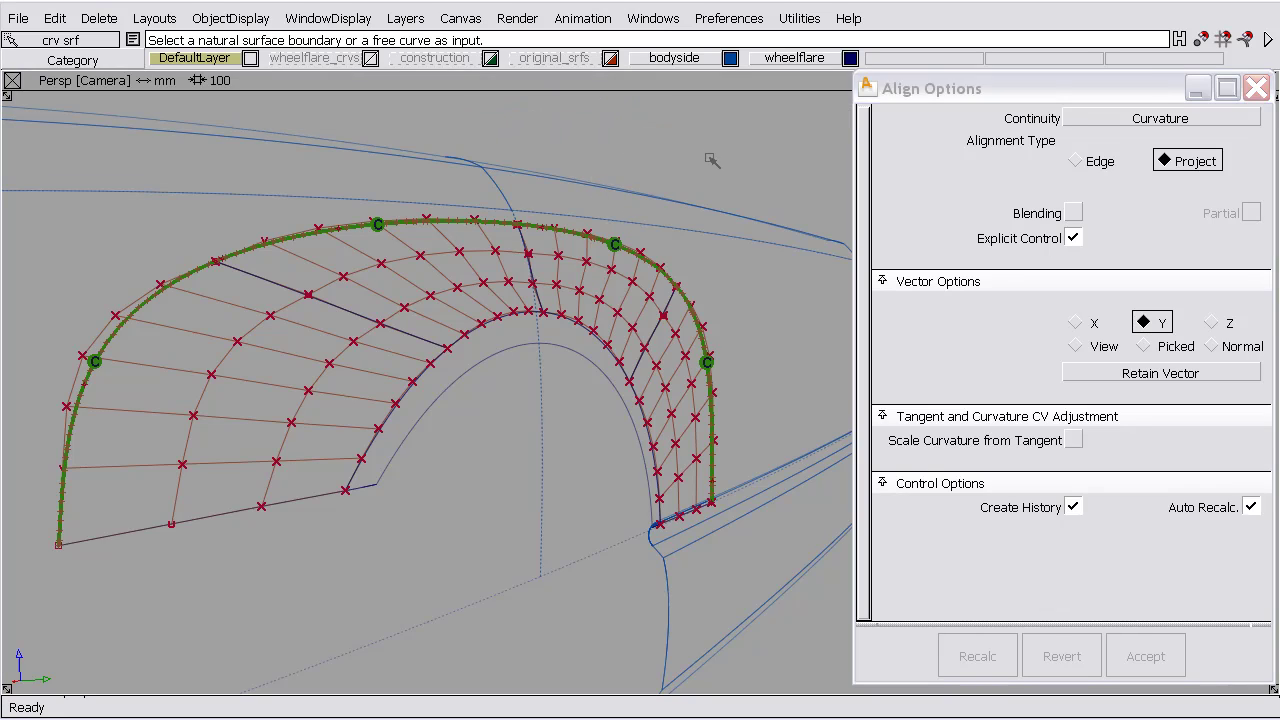
{"action": "key", "text": "ctrl+1"}
{"action": "left_click", "coordinate": [1256, 88]}
Check Curvature continuity with Surface Continuity across the three internal junctions between the wheelflare surfaces.
{"action": "left_click", "coordinate": [959, 114]}
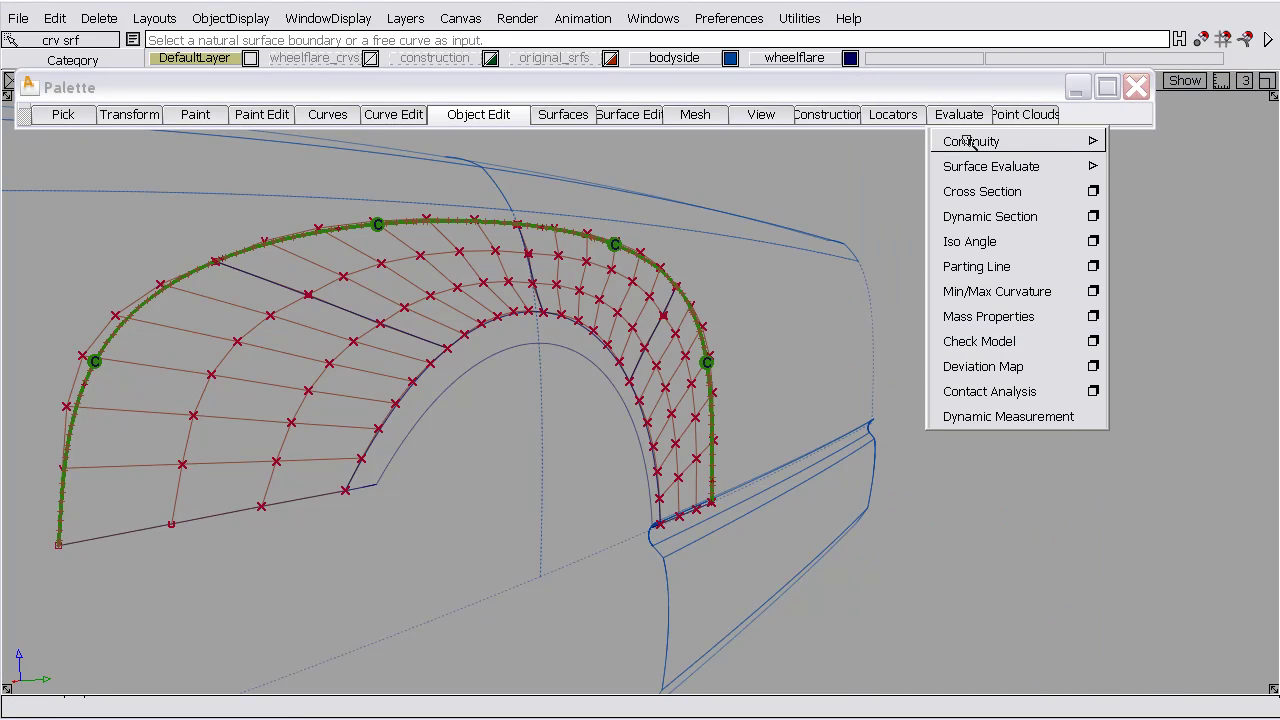
{"action": "mouse_move", "coordinate": [971, 141]}
{"action": "left_click", "coordinate": [1154, 142]}
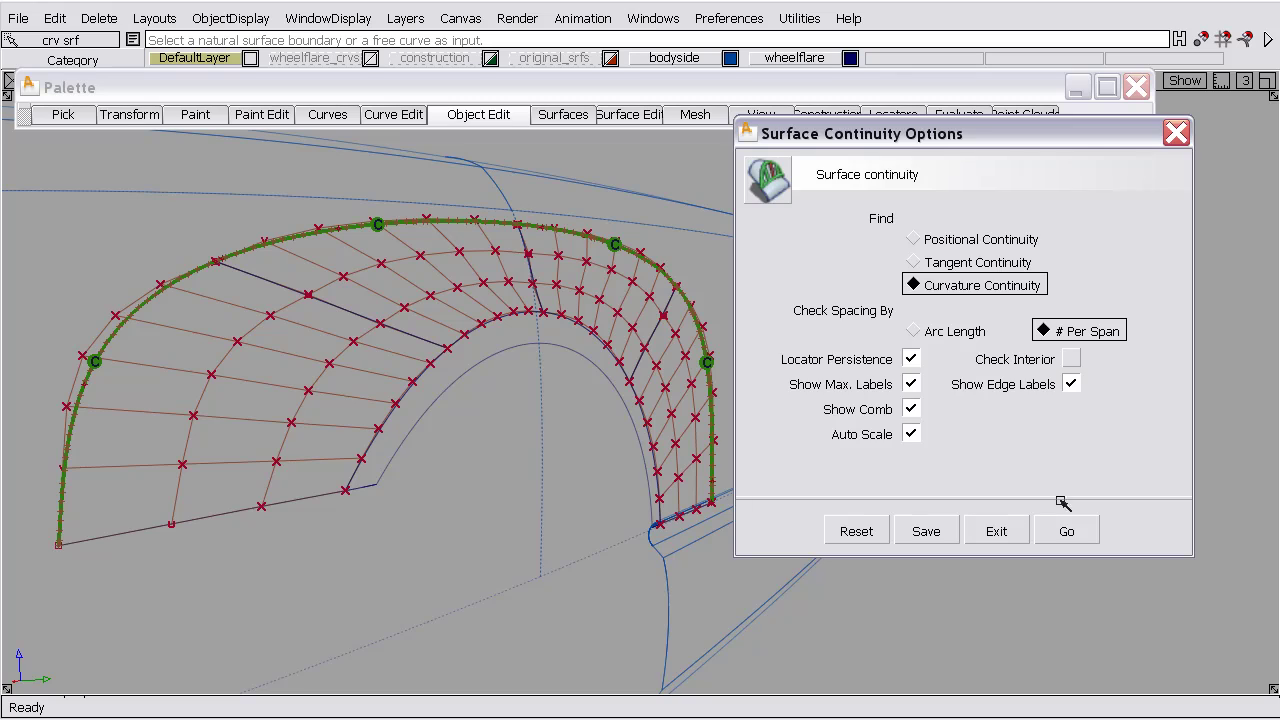
{"action": "left_click", "coordinate": [1066, 531]}
{"action": "left_click", "coordinate": [308, 294]}
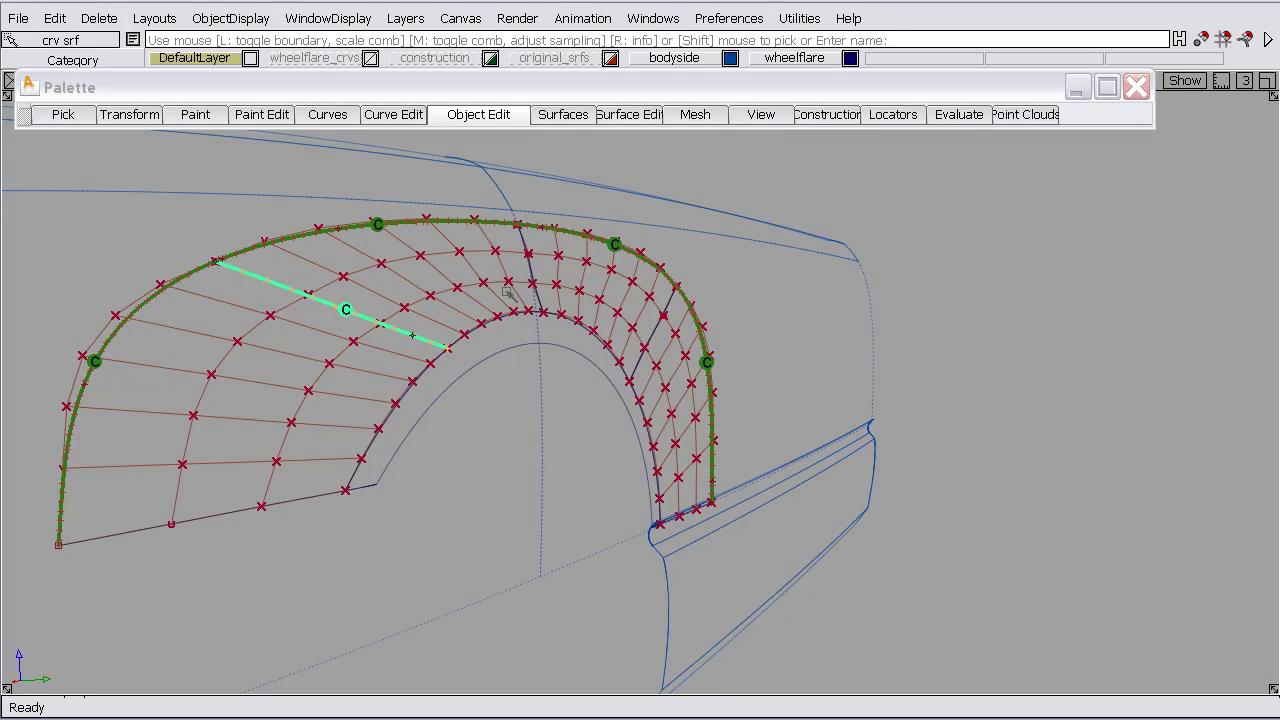
{"action": "left_click", "coordinate": [661, 350]}
{"action": "left_click_drag", "start_coordinate": [661, 350], "coordinate": [587, 324], "text": "alt+shift"}
{"action": "right_click_drag", "start_coordinate": [587, 326], "coordinate": [598, 285], "text": "alt+shift"}
{"action": "left_click", "coordinate": [550, 200]}
{"action": "left_click_drag", "start_coordinate": [598, 285], "coordinate": [537, 275], "text": "alt+shift"}
{"action": "middle_click_drag", "start_coordinate": [537, 275], "coordinate": [635, 261], "text": "alt+shift"}
{"action": "left_click_drag", "start_coordinate": [624, 279], "coordinate": [621, 242], "text": "ctrl+shift"}
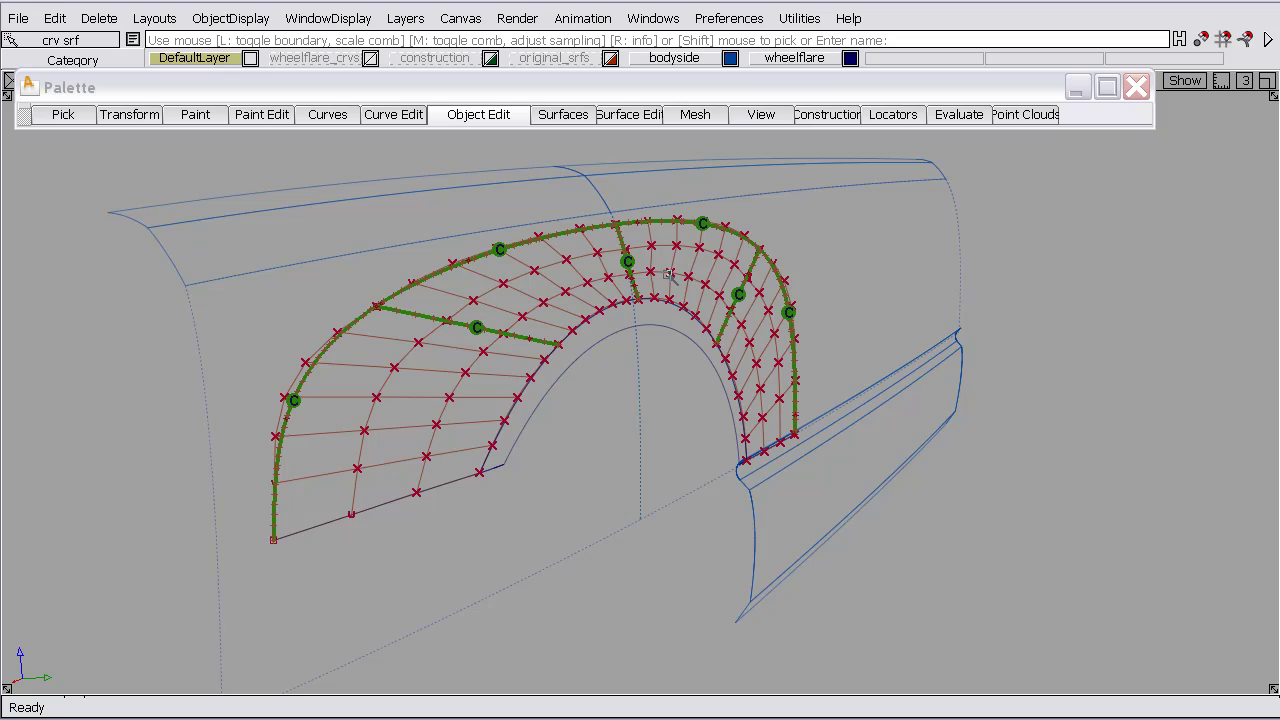
Hide the CVs and hulls, and draw a curve on surface from the wheelflare's lower outer corner to the body side's end edge.
{"action": "key", "text": "ctrl+h"}
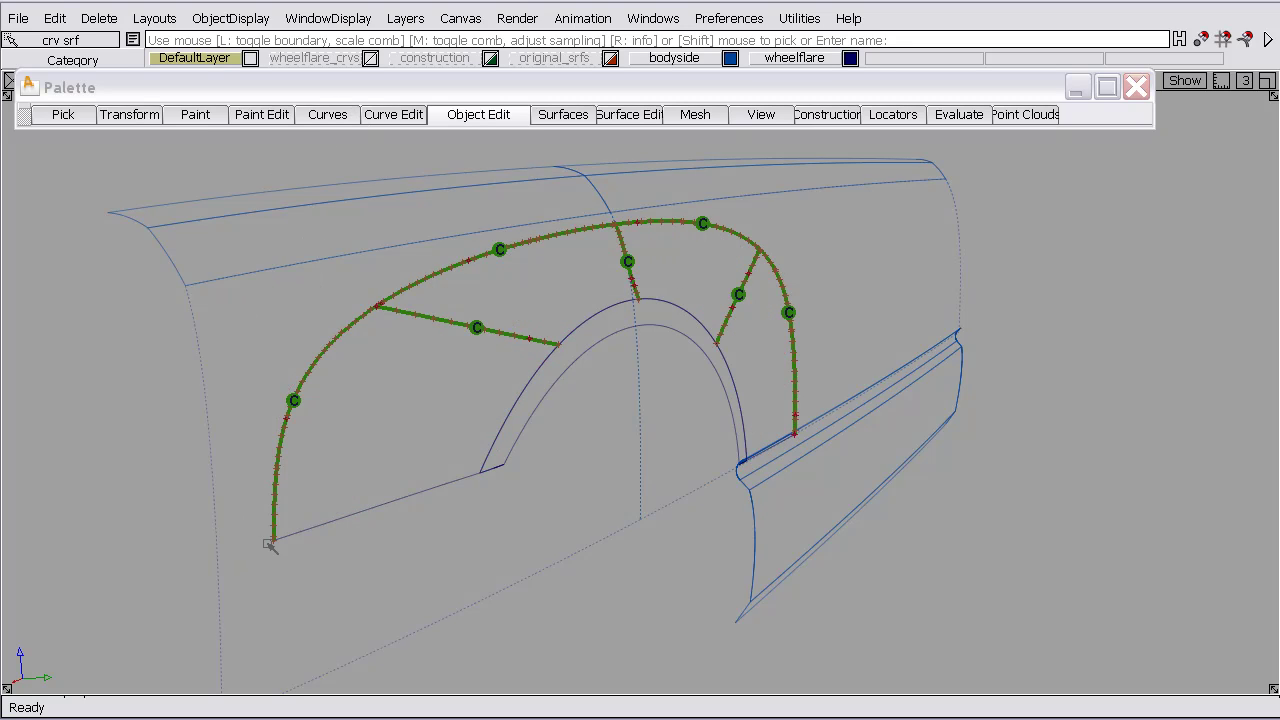
{"action": "left_click", "coordinate": [391, 116]}
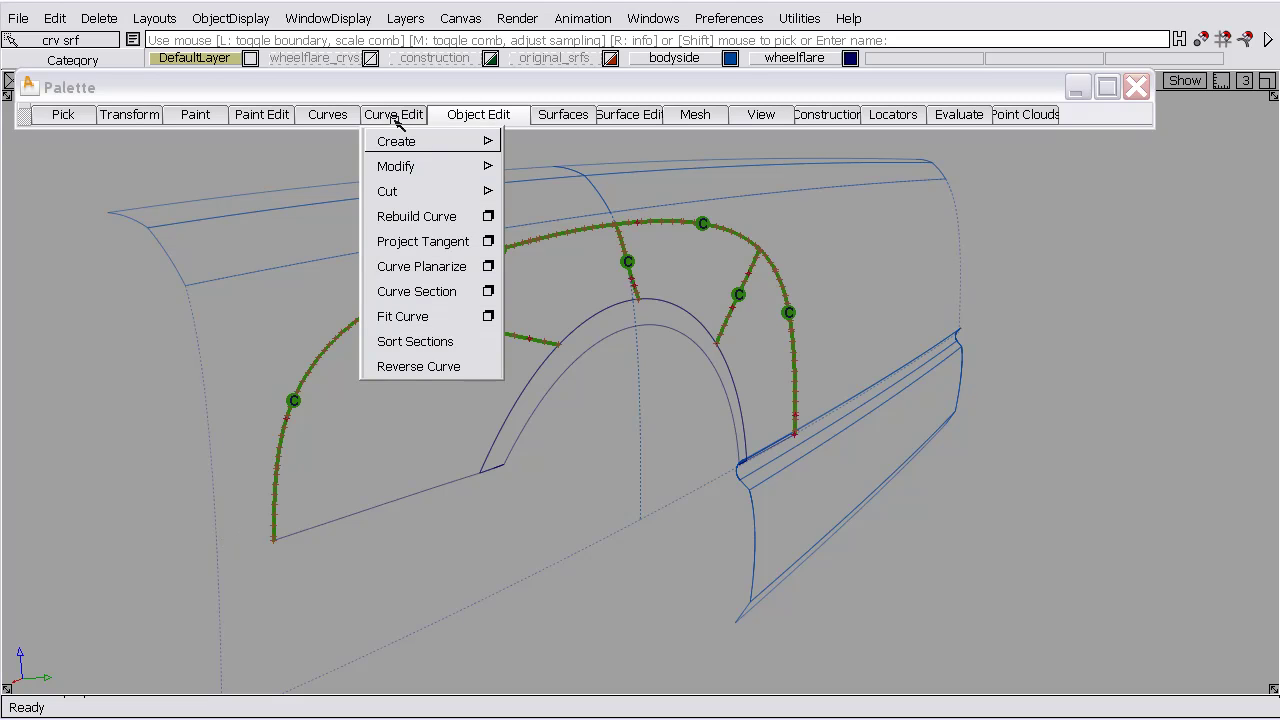
{"action": "left_click", "coordinate": [348, 116]}
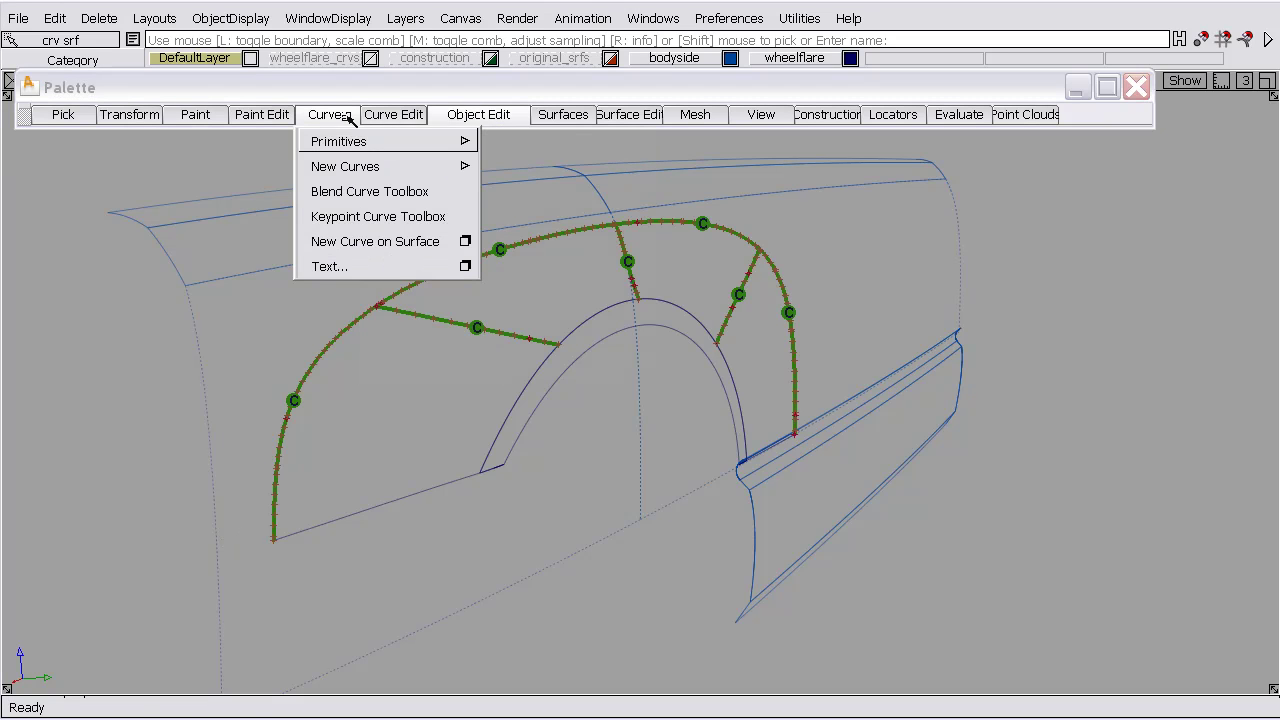
{"action": "left_click", "coordinate": [362, 243]}
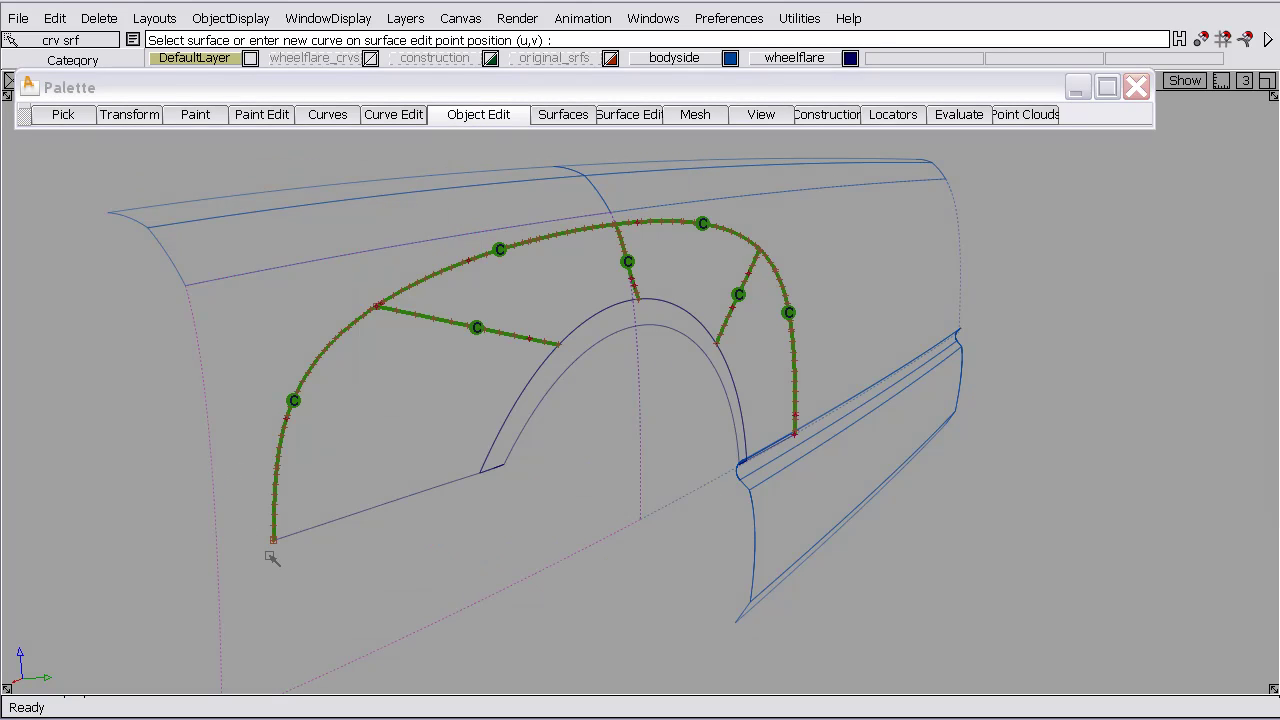
{"action": "left_click_drag", "start_coordinate": [272, 558], "coordinate": [182, 565]}
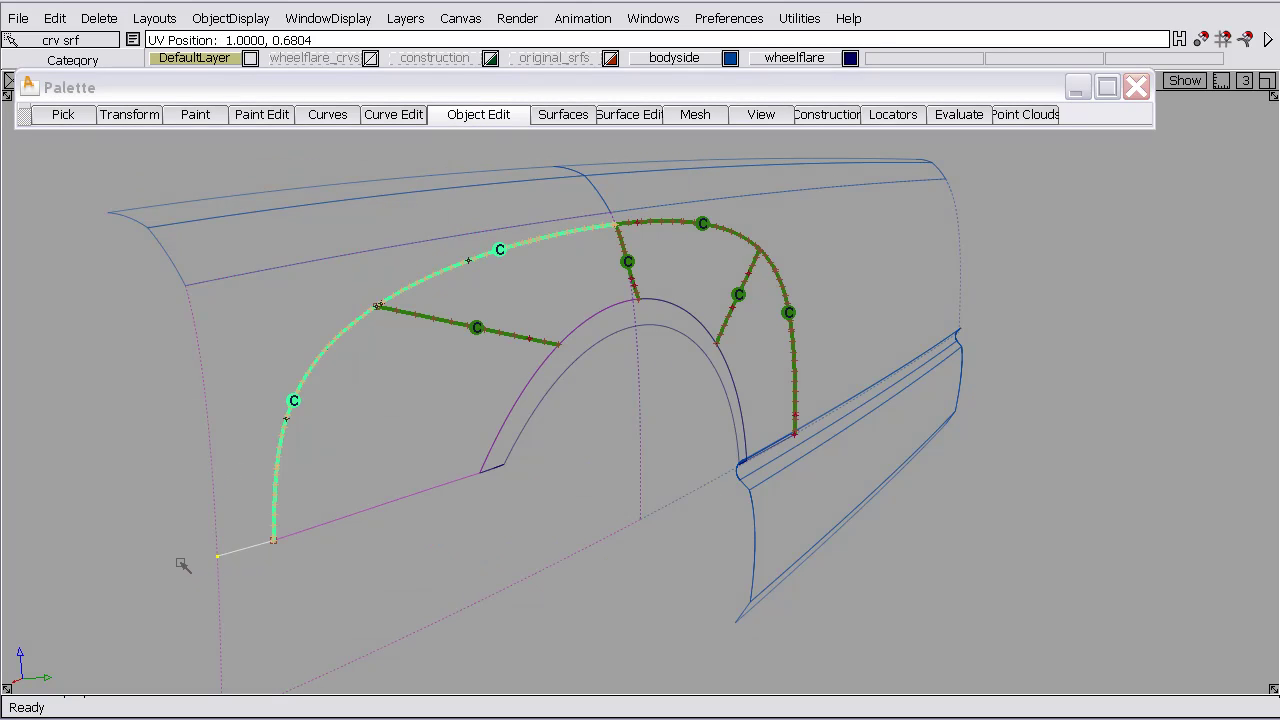
{"action": "left_click_drag", "start_coordinate": [200, 380], "coordinate": [208, 340], "text": "ctrl+shift"}
Trim the body side along the wheelflare outline and the new curve, keeping the regions outside the wheelflare.
{"action": "left_click", "coordinate": [614, 115]}
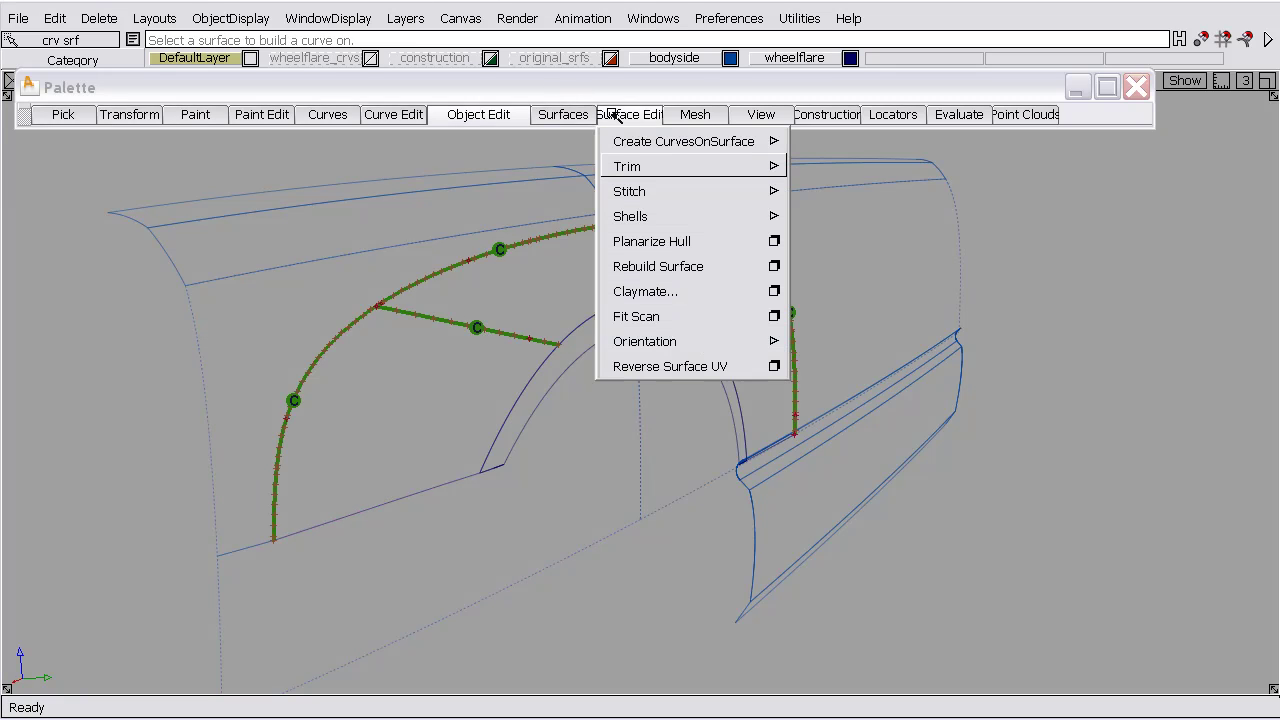
{"action": "mouse_move", "coordinate": [627, 166]}
{"action": "left_click", "coordinate": [830, 166]}
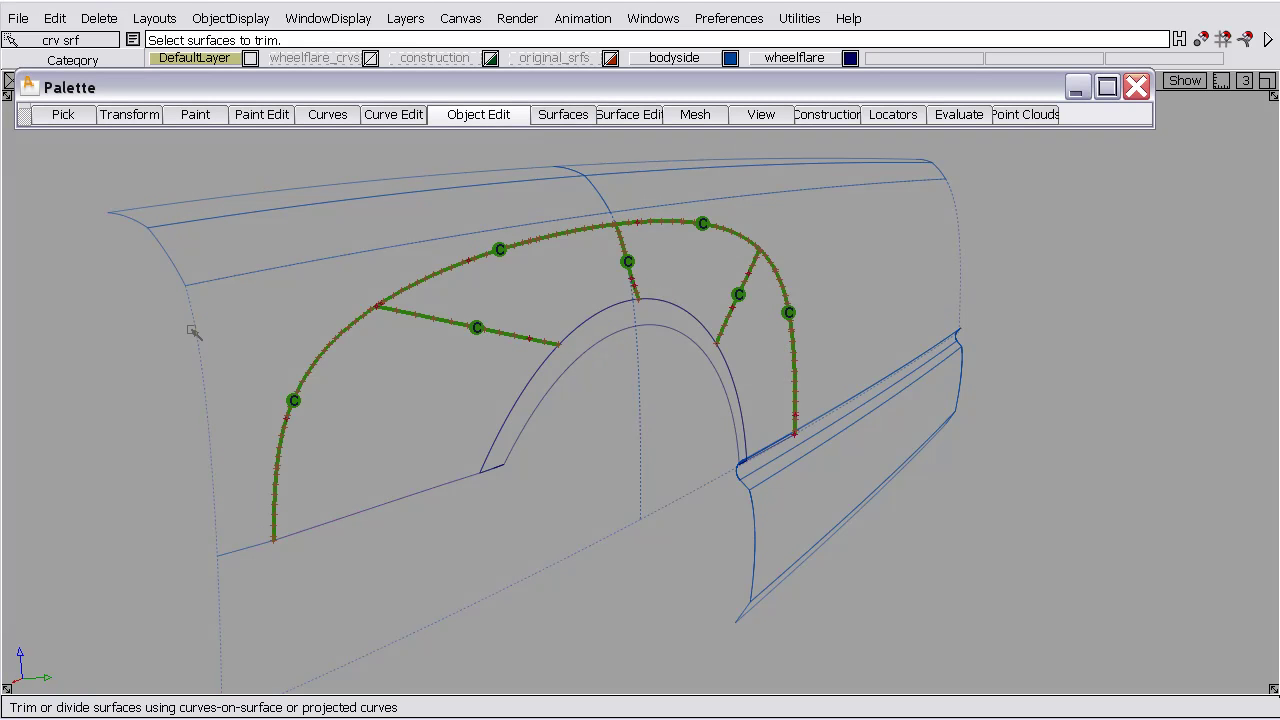
{"action": "left_click", "coordinate": [268, 333]}
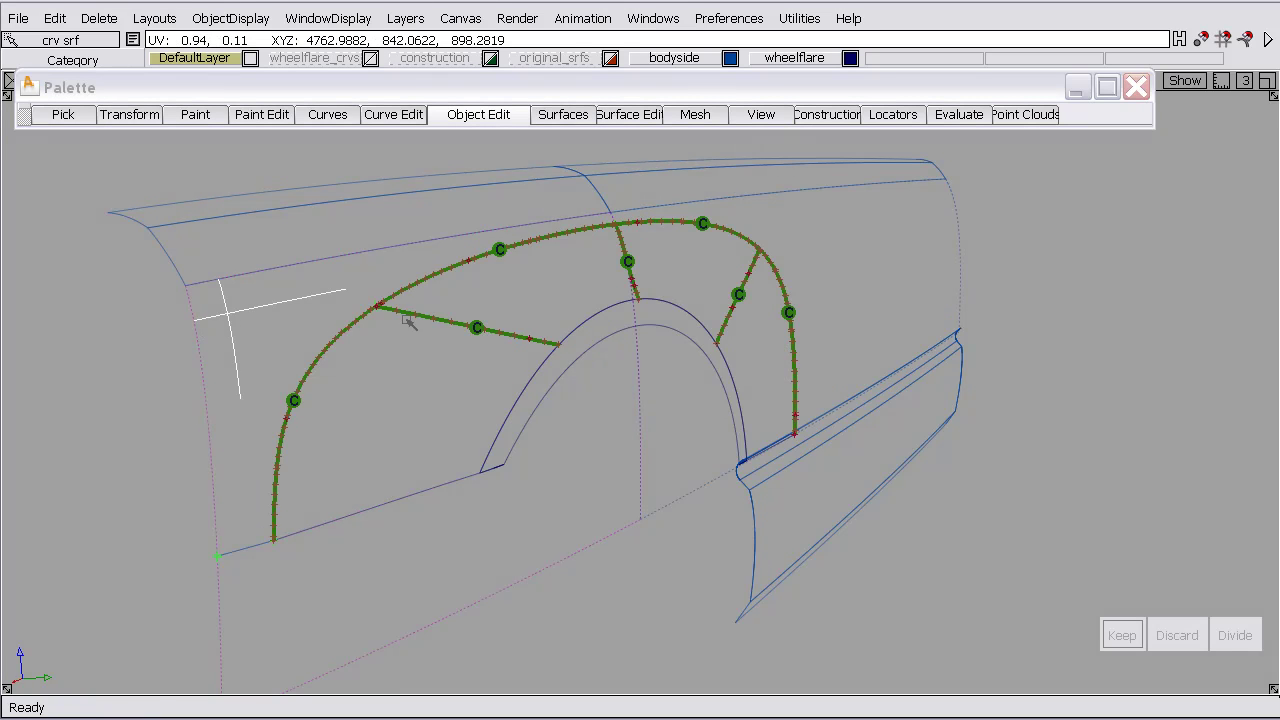
{"action": "left_click", "coordinate": [934, 214]}
{"action": "key", "text": "space"}
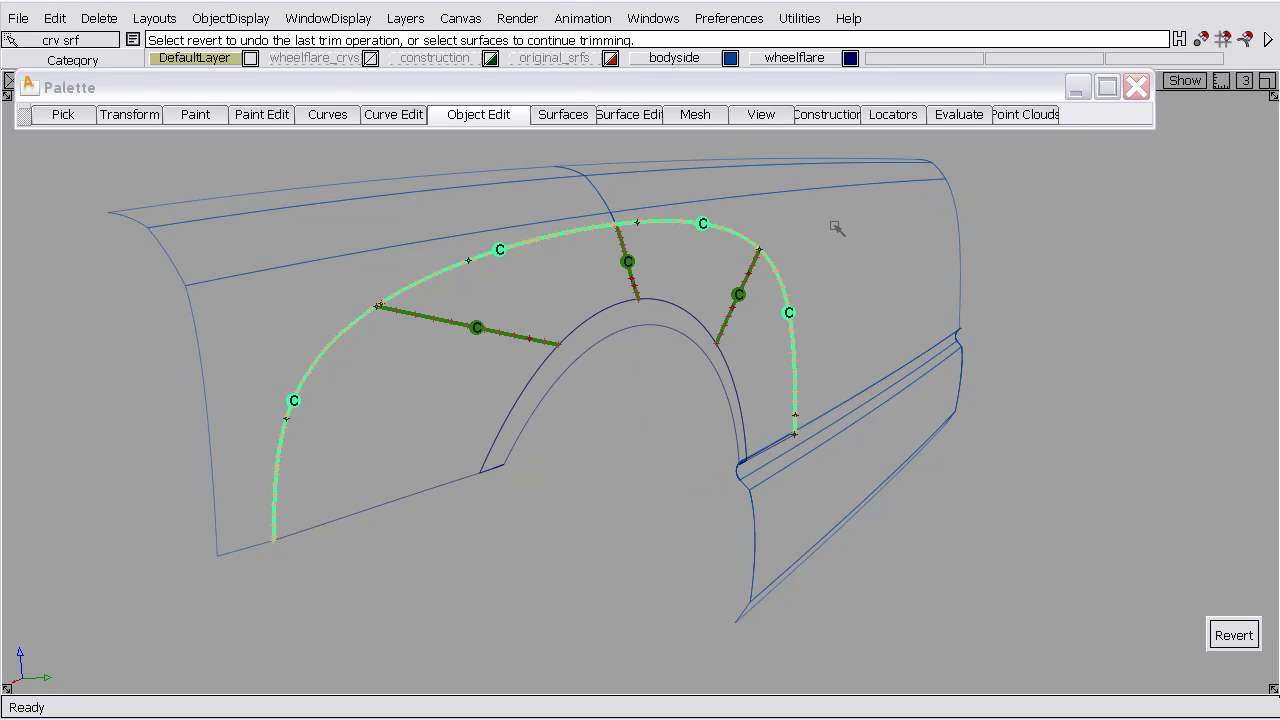
{"action": "left_click", "coordinate": [789, 206]}
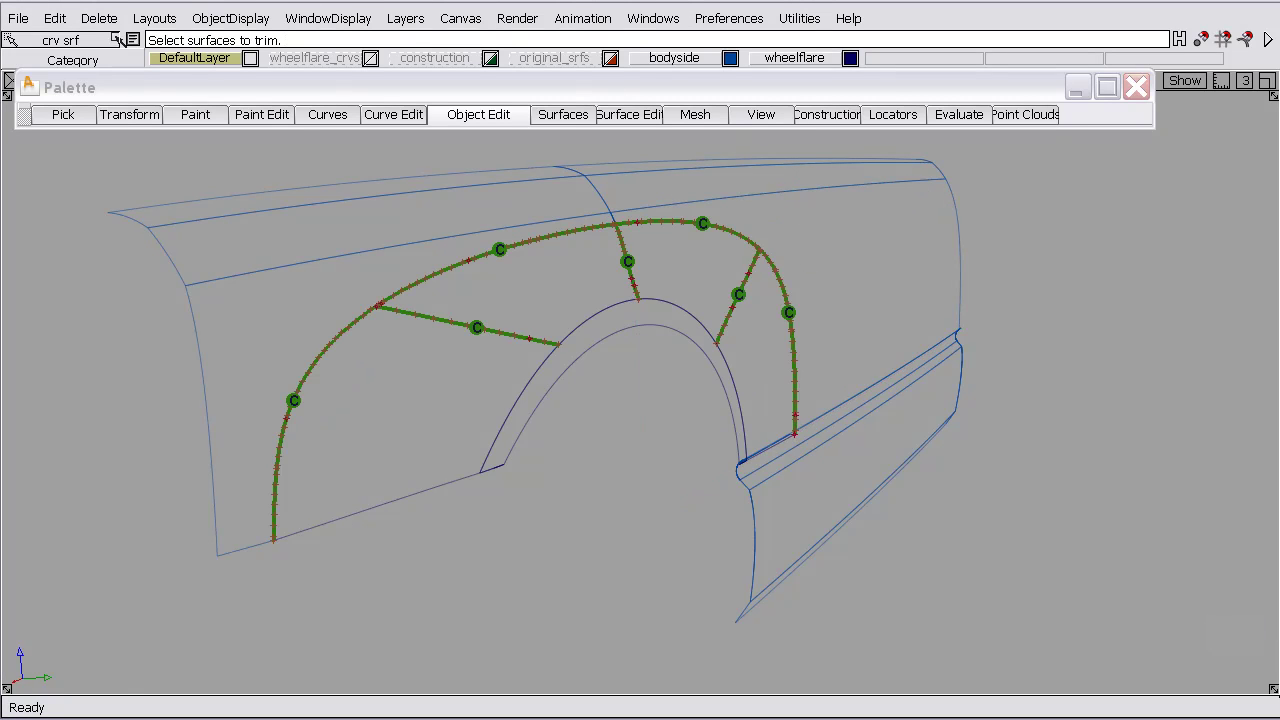
Delete all locators and apply the user-defined texture diagnostic shade to the body side and wheelflare.
{"action": "left_click", "coordinate": [99, 18]}
{"action": "left_click", "coordinate": [120, 89]}
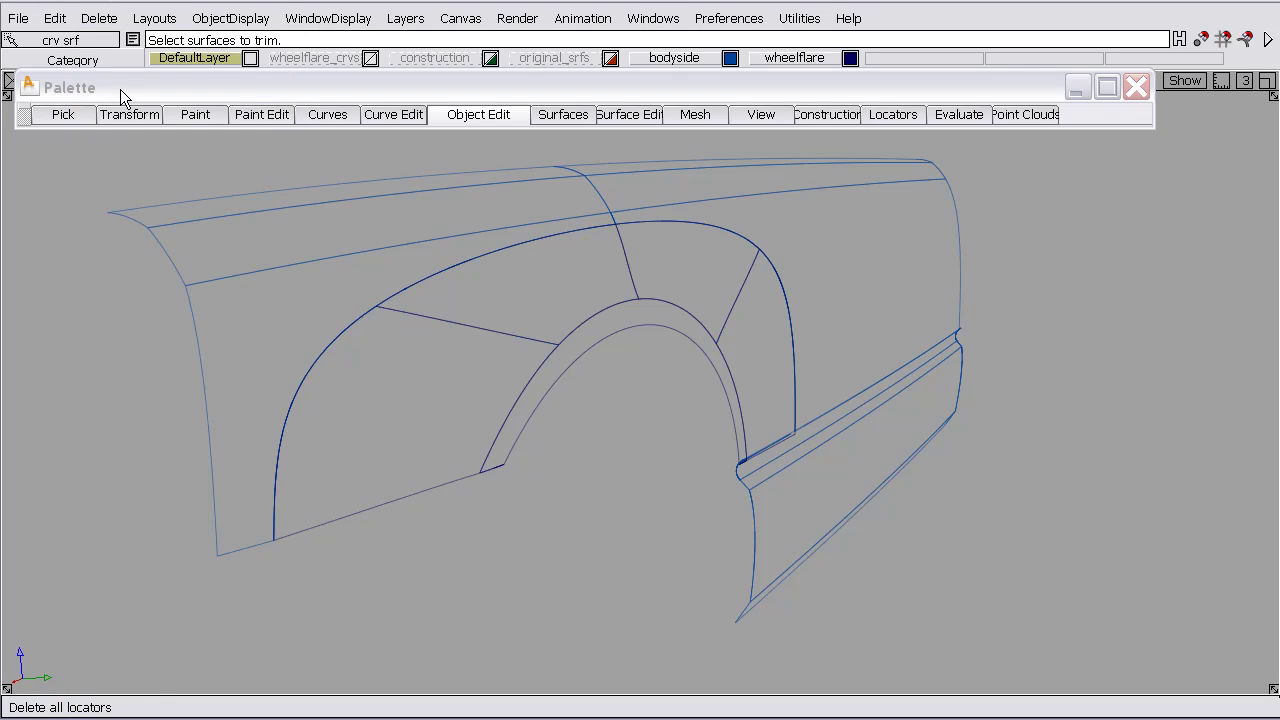
{"action": "key", "text": "ctrl+d"}
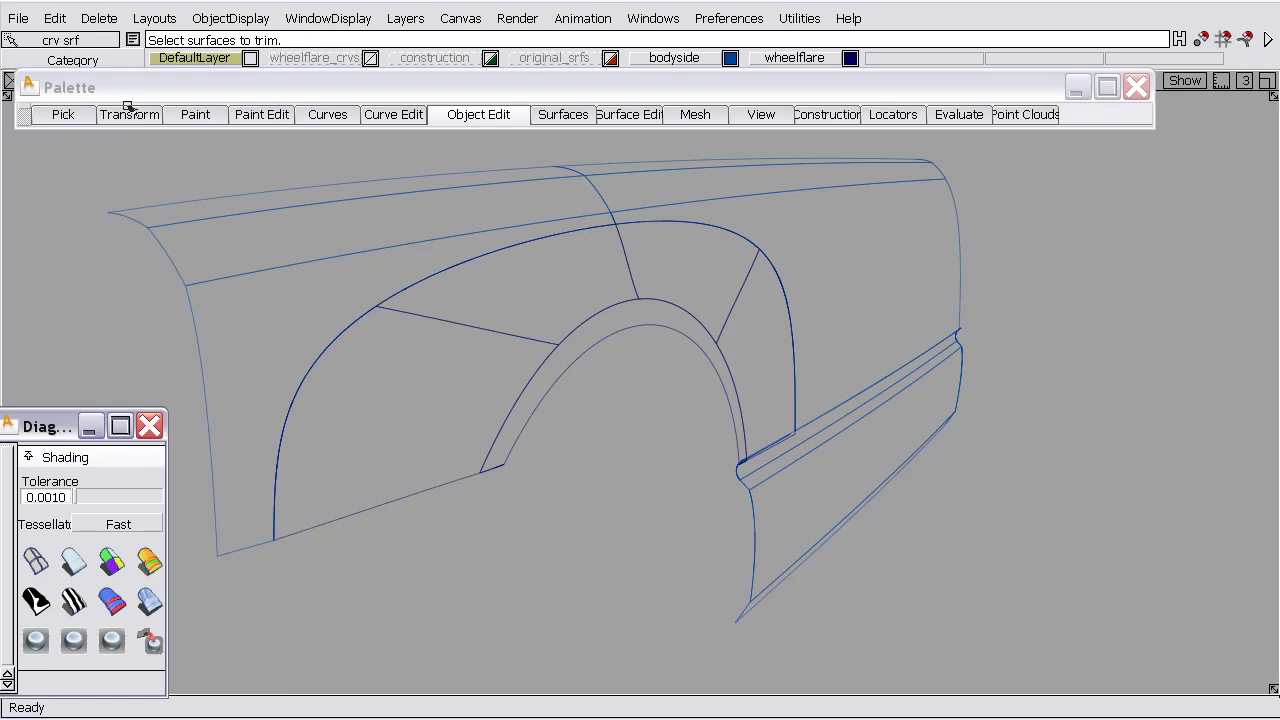
{"action": "left_click", "coordinate": [138, 601]}
{"action": "mouse_move", "coordinate": [592, 299]}
{"action": "left_mouse_down", "text": "alt+shift"}
{"action": "mouse_move", "coordinate": [501, 277]}
{"action": "mouse_move", "coordinate": [320, 274]}
{"action": "mouse_move", "coordinate": [200, 417]}
{"action": "mouse_move", "coordinate": [181, 485]}
{"action": "left_mouse_up", "text": "alt+shift"}
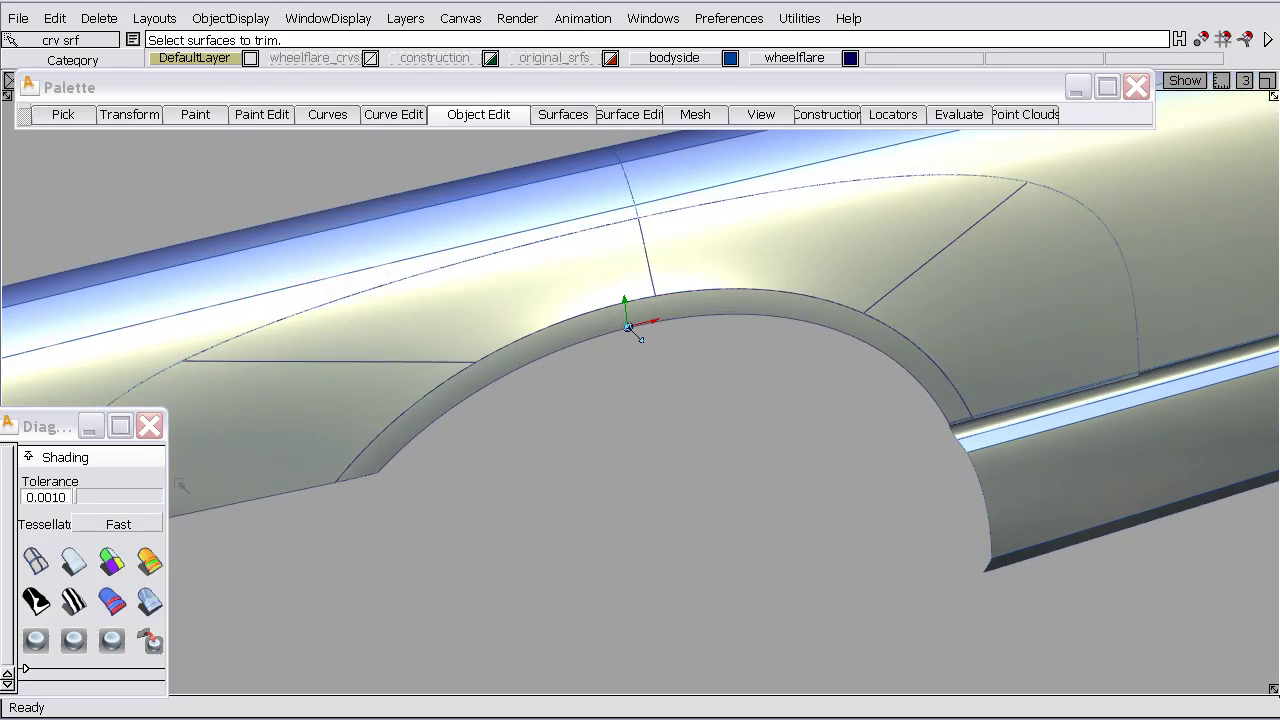
Examine the surface flow between wheelflare and body side with zebra stripes and again with the user-defined texture shade.
{"action": "left_click", "coordinate": [73, 600]}
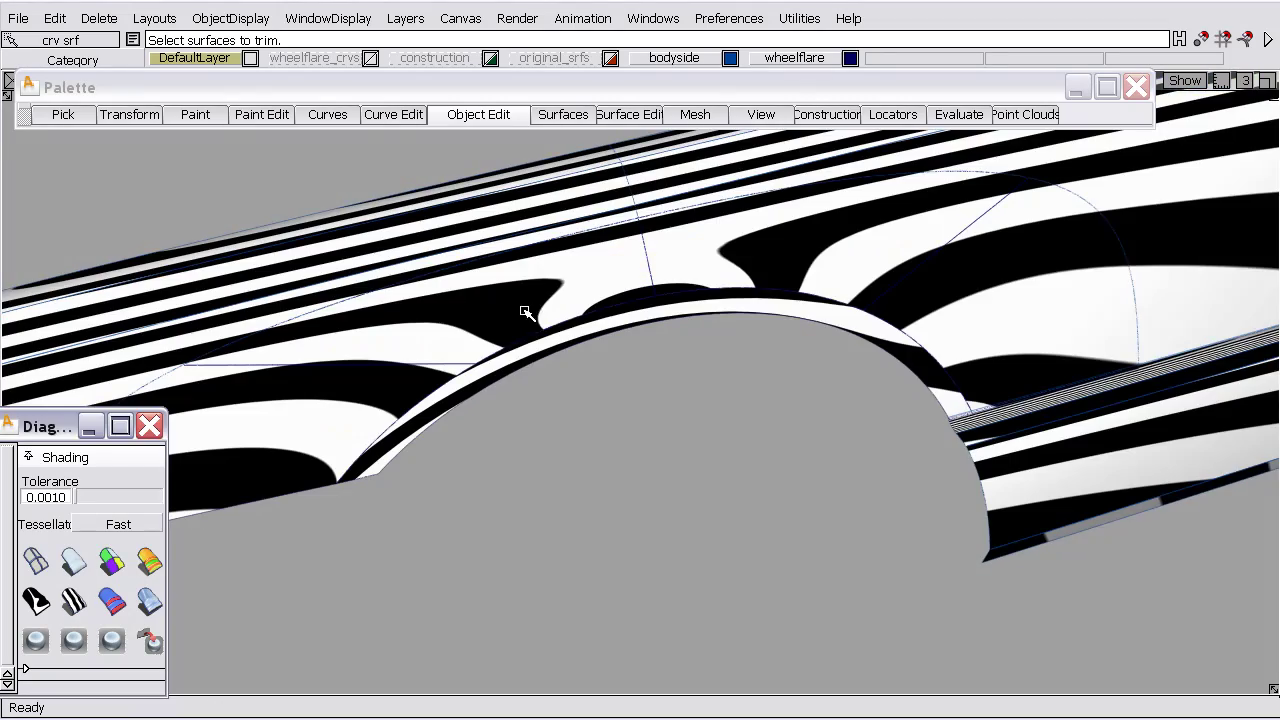
{"action": "mouse_move", "coordinate": [526, 312]}
{"action": "left_mouse_down", "text": "alt+shift"}
{"action": "mouse_move", "coordinate": [585, 337]}
{"action": "mouse_move", "coordinate": [571, 209]}
{"action": "mouse_move", "coordinate": [583, 231]}
{"action": "mouse_move", "coordinate": [1180, 197]}
{"action": "mouse_move", "coordinate": [1256, 268]}
{"action": "mouse_move", "coordinate": [1040, 265]}
{"action": "left_mouse_up", "text": "alt+shift"}
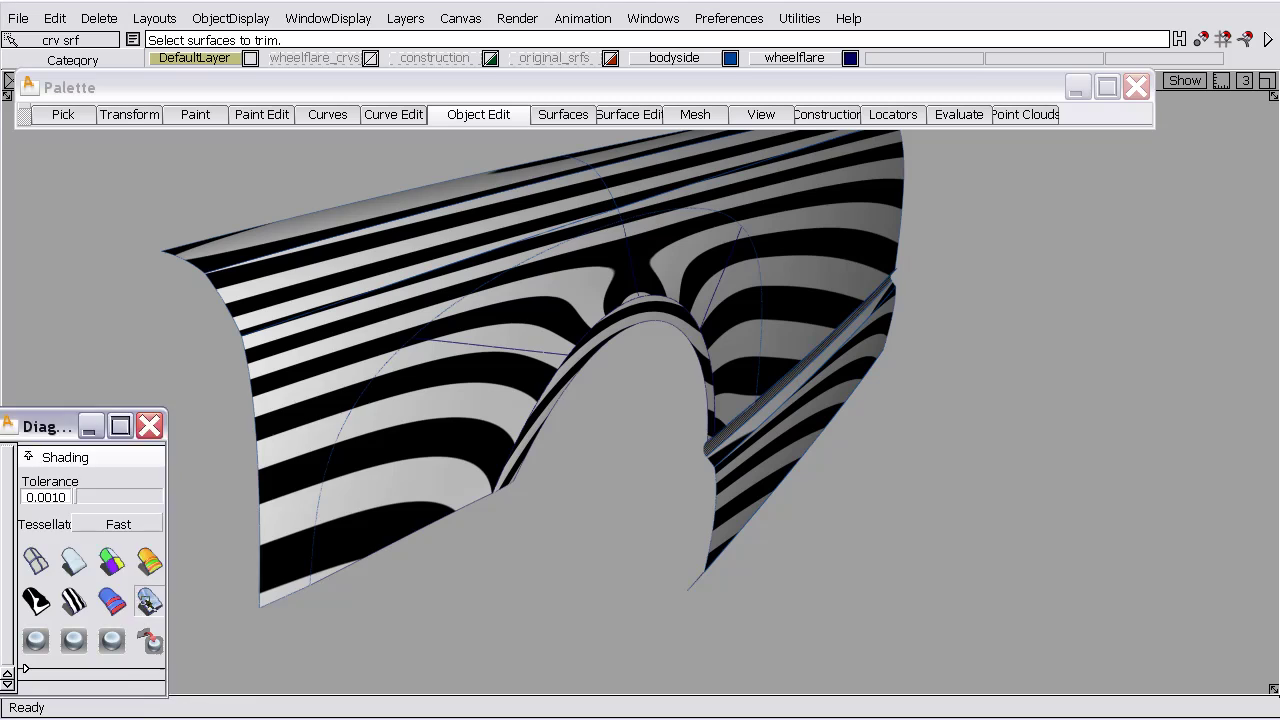
{"action": "left_click", "coordinate": [146, 599]}
{"action": "left_click", "coordinate": [299, 572]}
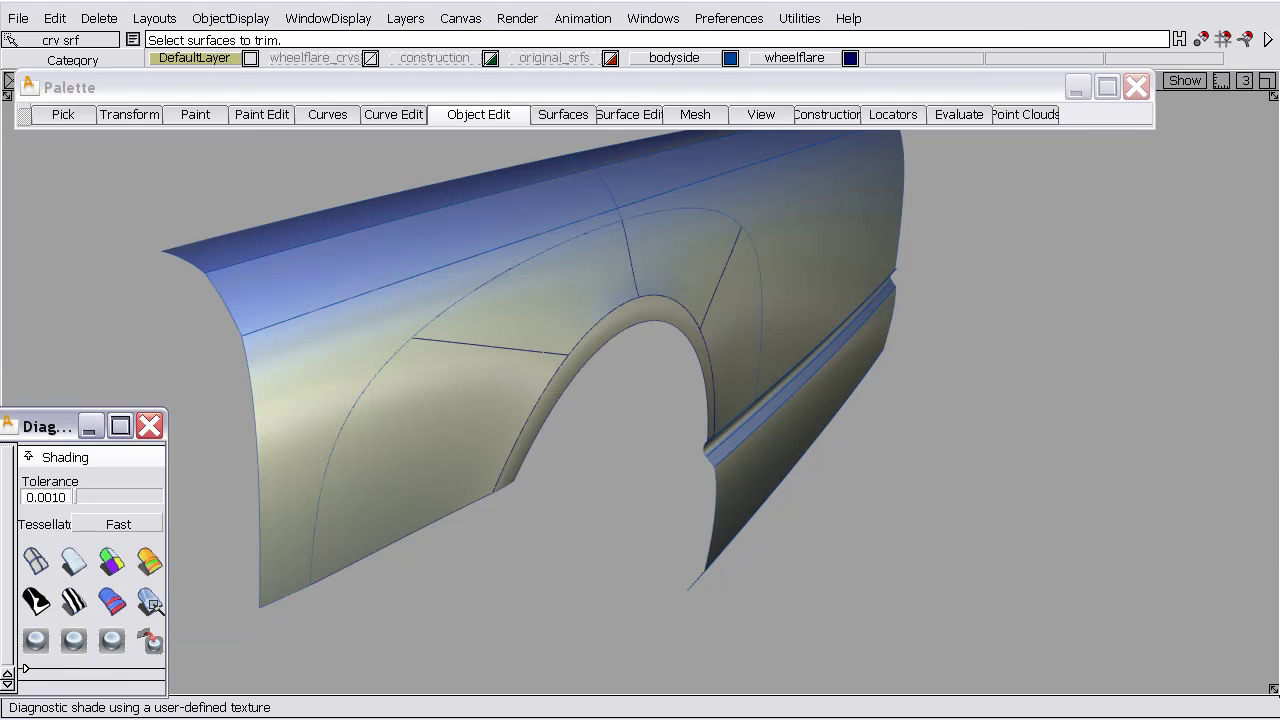
{"action": "mouse_move", "coordinate": [533, 379]}
{"action": "left_mouse_down", "text": "alt+shift"}
{"action": "mouse_move", "coordinate": [504, 352]}
{"action": "mouse_move", "coordinate": [368, 296]}
{"action": "left_mouse_up", "text": "alt+shift"}
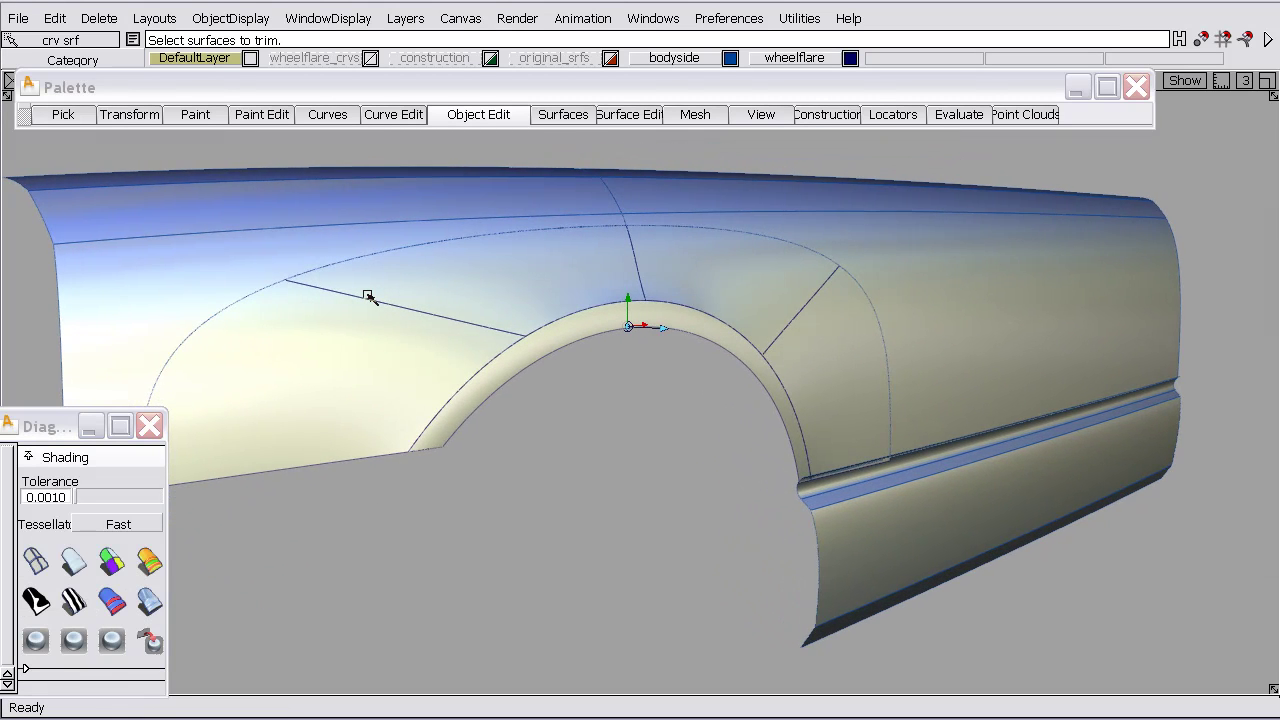